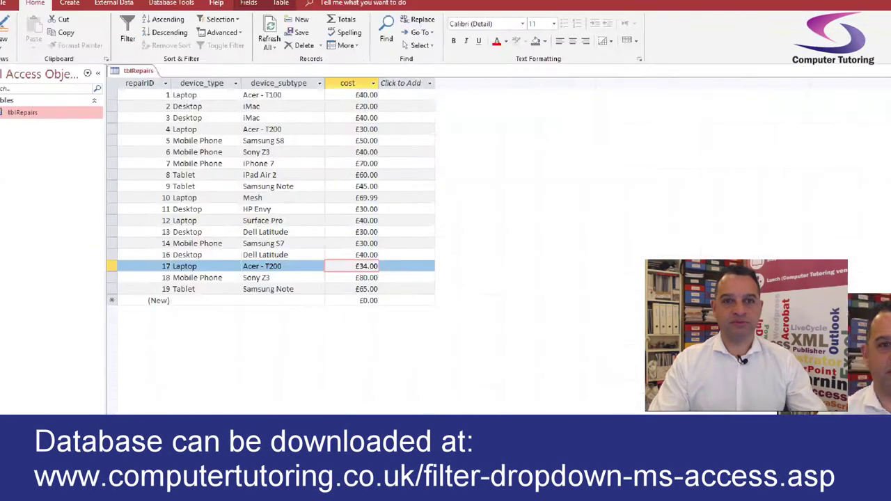
Change the device_type of the HP Envy record (repairID 11) to Laptop and close the tblRepairs table
{"action": "left_click", "coordinate": [198, 300]}
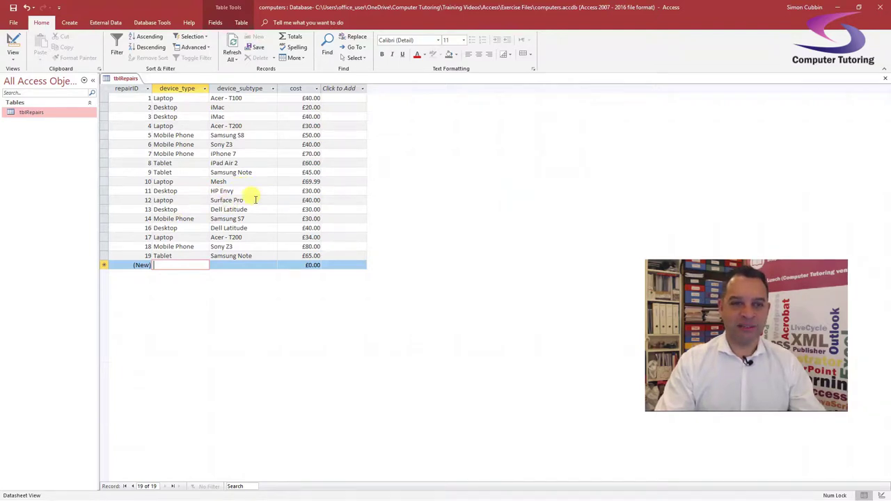
{"action": "left_click", "coordinate": [180, 191]}
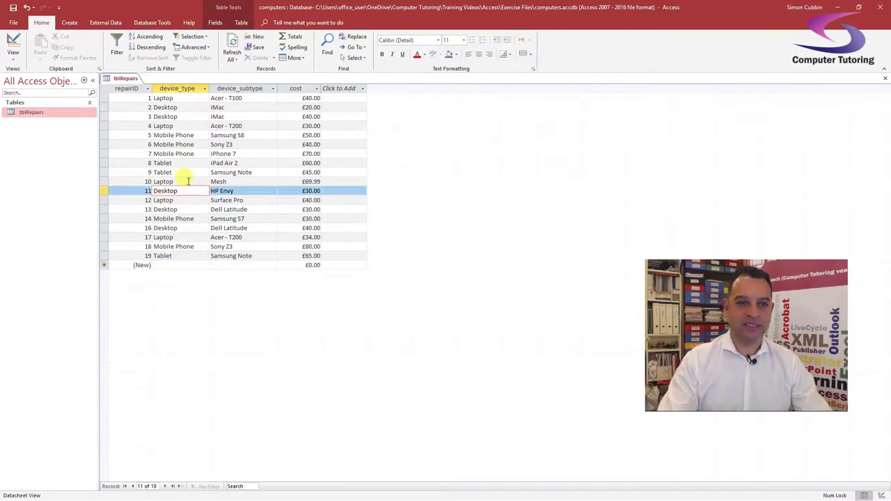
{"action": "left_click_drag", "start_coordinate": [169, 192], "coordinate": [140, 191]}
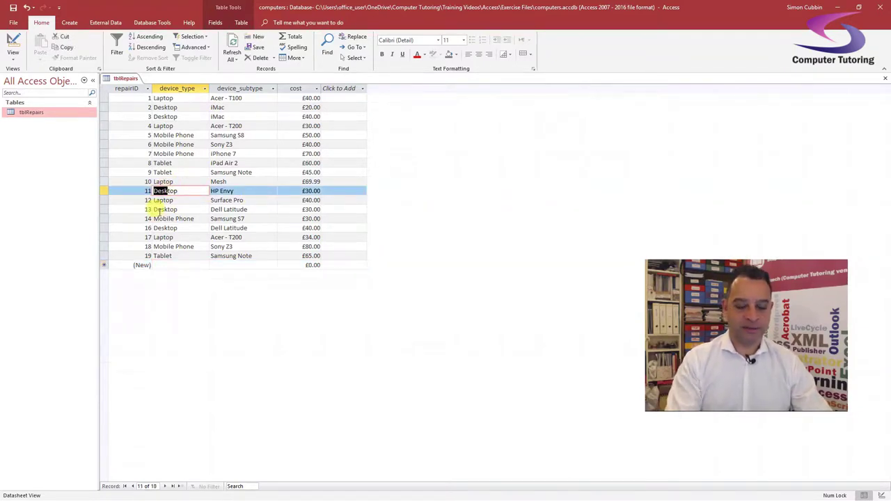
{"action": "type", "text": "Laptop"}
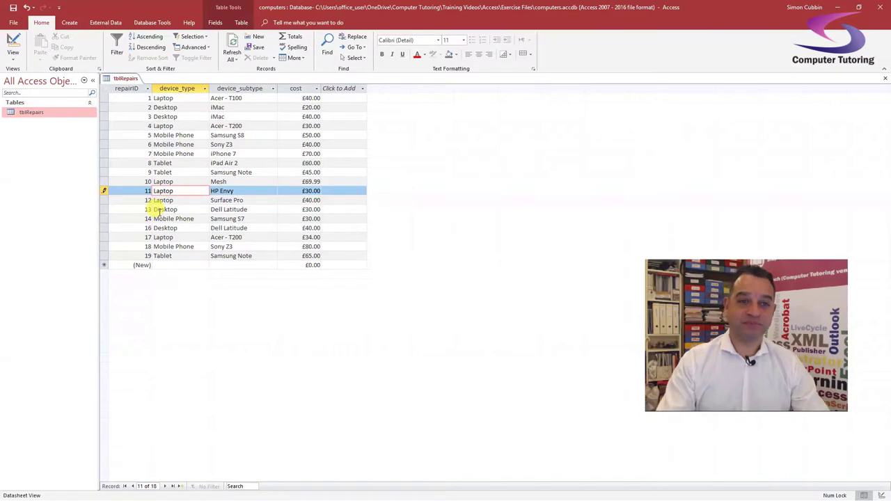
{"action": "left_click", "coordinate": [236, 191]}
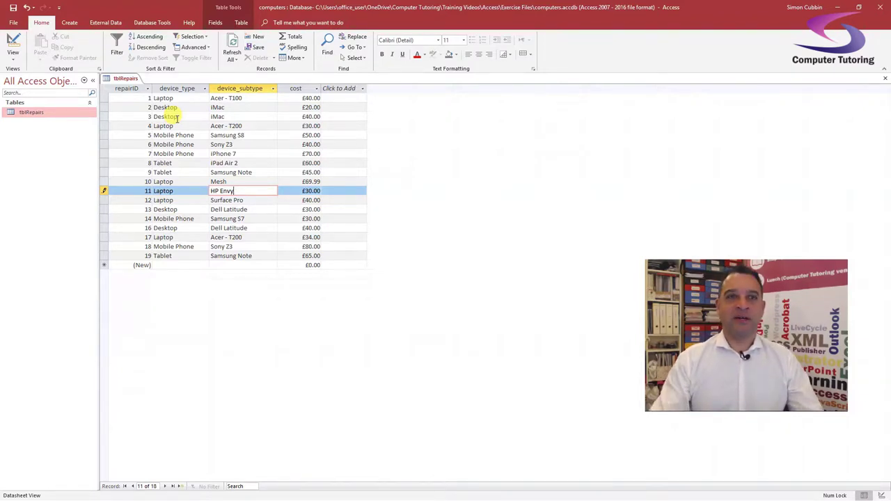
{"action": "left_click", "coordinate": [885, 78]}
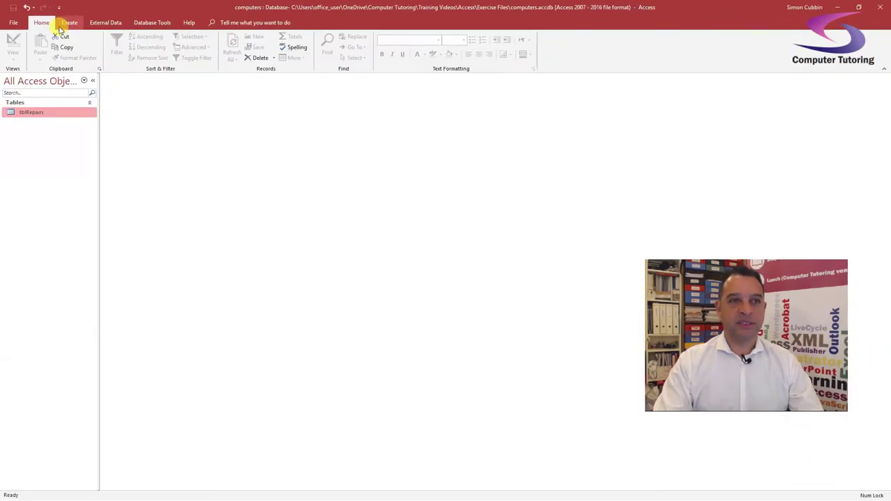
Create a query in Design View based on tblRepairs and enlarge the field grid area
{"action": "left_click", "coordinate": [130, 73]}
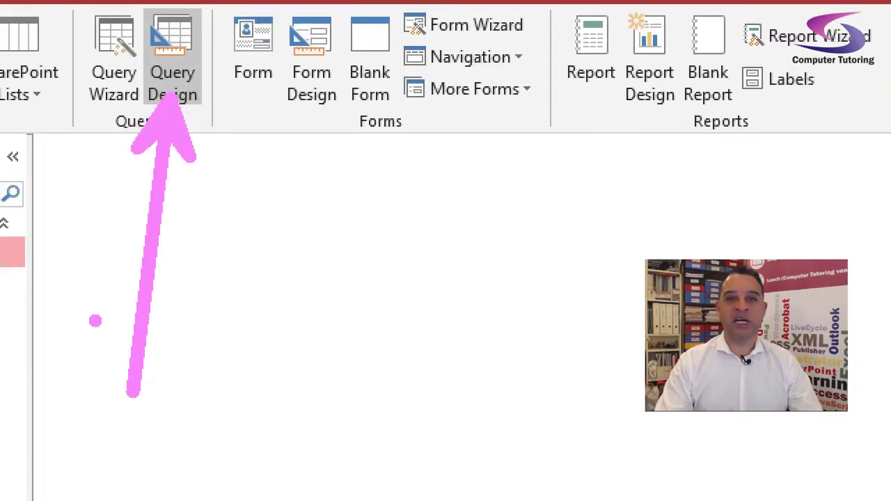
{"action": "left_click", "coordinate": [172, 56]}
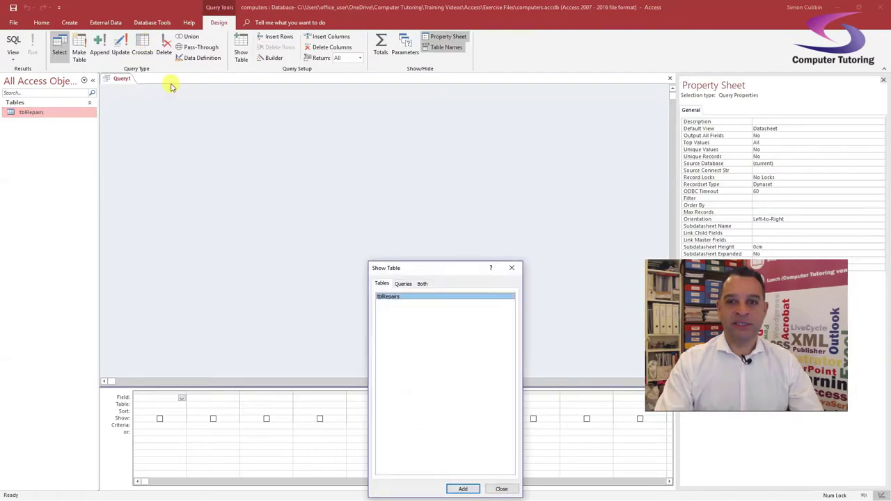
{"action": "left_click_drag", "start_coordinate": [397, 271], "coordinate": [374, 127]}
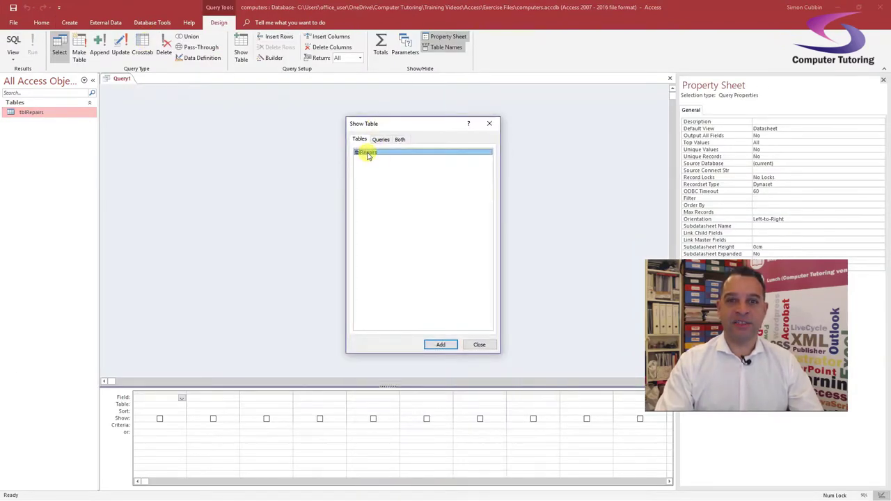
{"action": "left_click", "coordinate": [451, 346]}
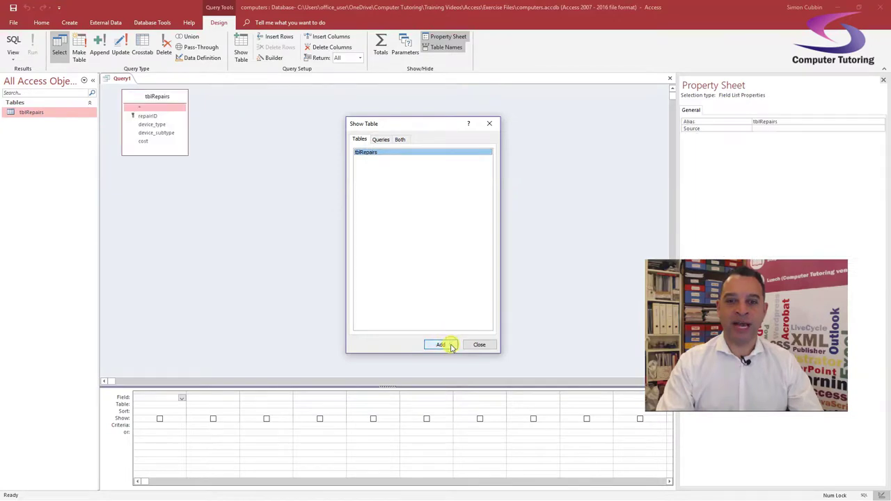
{"action": "left_click", "coordinate": [479, 345]}
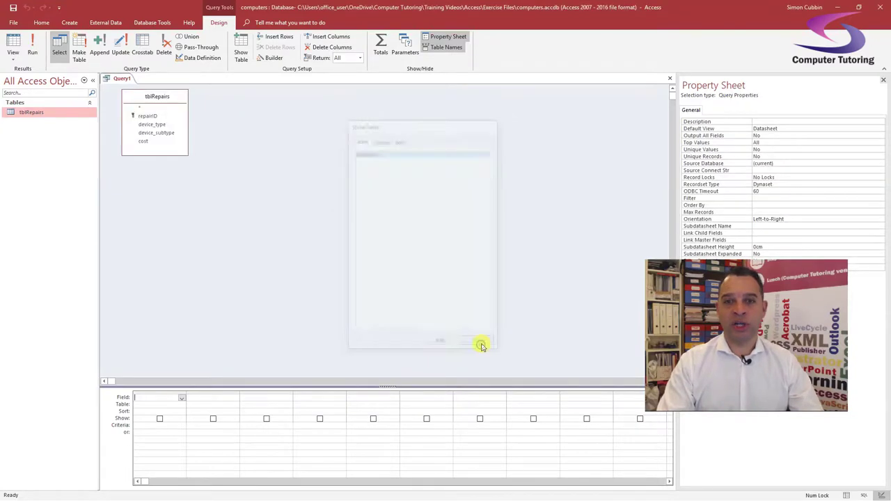
{"action": "left_click_drag", "start_coordinate": [388, 387], "coordinate": [374, 204]}
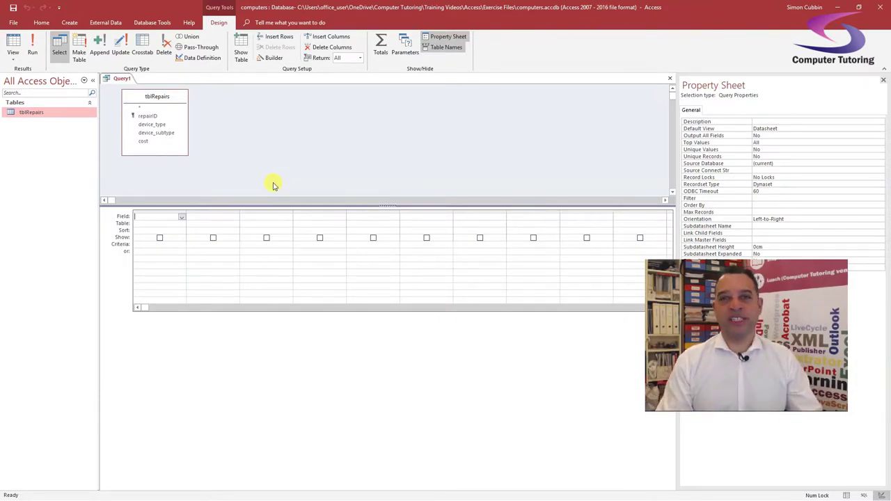
Add the device_type field to the query's first column and display the results in Datasheet View
{"action": "left_click", "coordinate": [153, 125]}
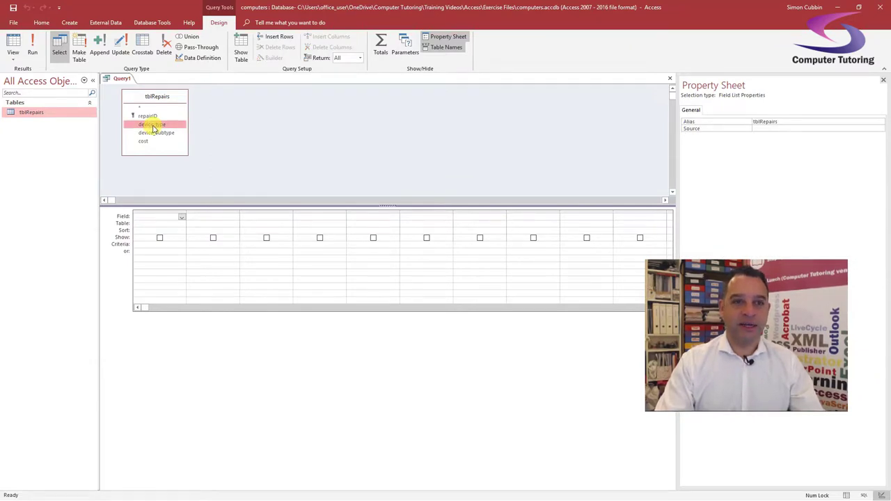
{"action": "left_click_drag", "start_coordinate": [153, 127], "coordinate": [160, 220]}
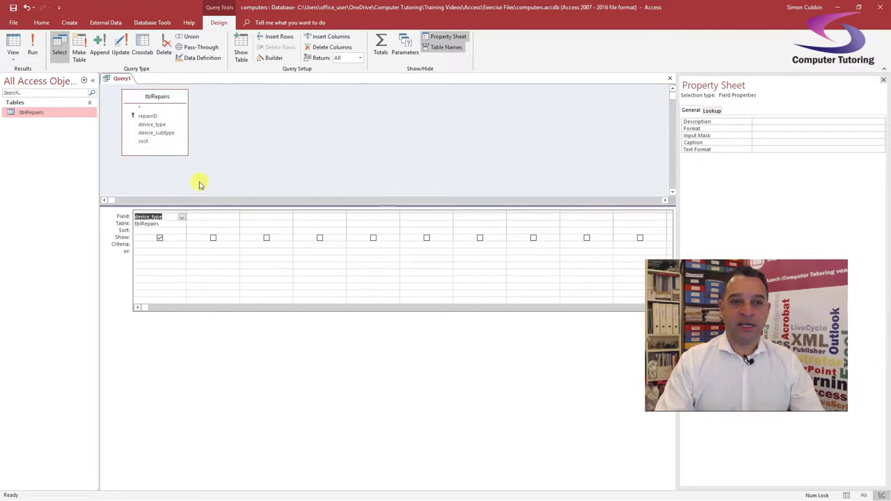
{"action": "left_click", "coordinate": [11, 45]}
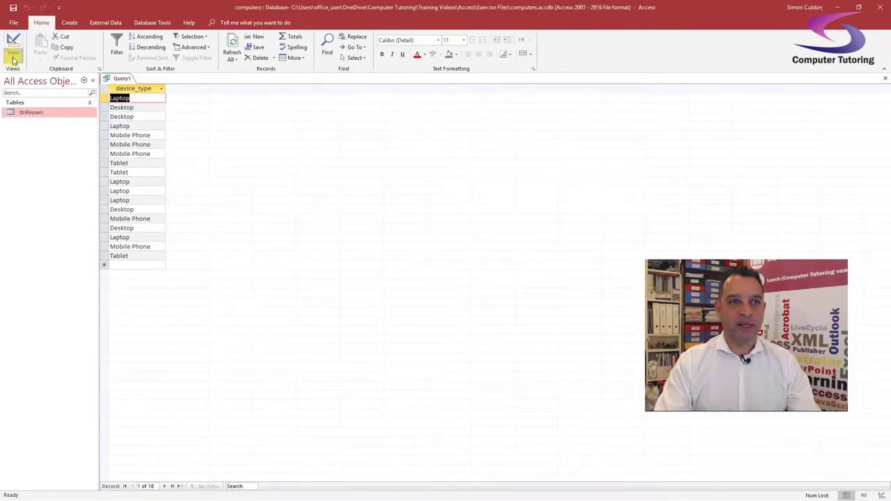
In the query's SQL, add DISTINCT after SELECT so each device type is listed once, and display the results
{"action": "left_click", "coordinate": [12, 61]}
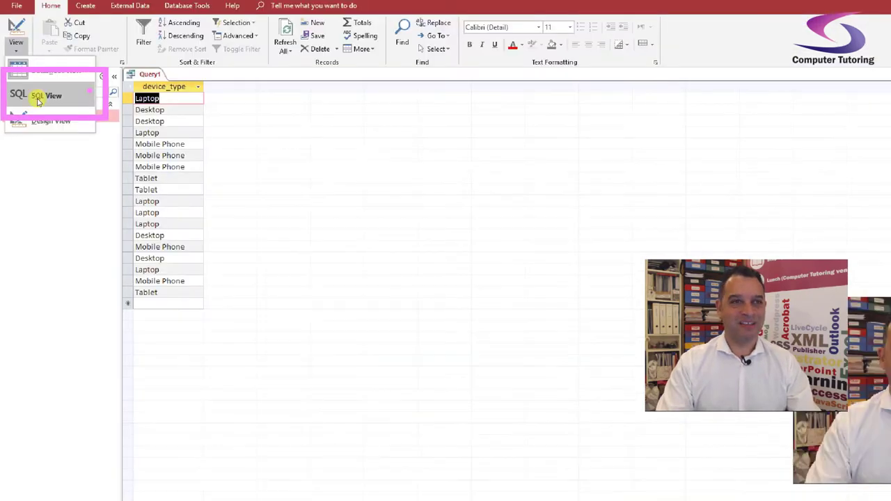
{"action": "left_click", "coordinate": [98, 94]}
{"action": "left_click", "coordinate": [14, 61]}
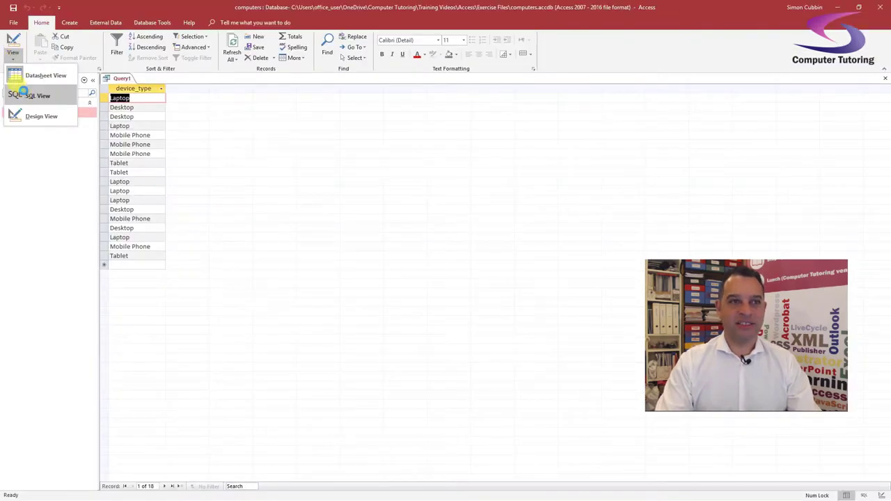
{"action": "left_click", "coordinate": [21, 93]}
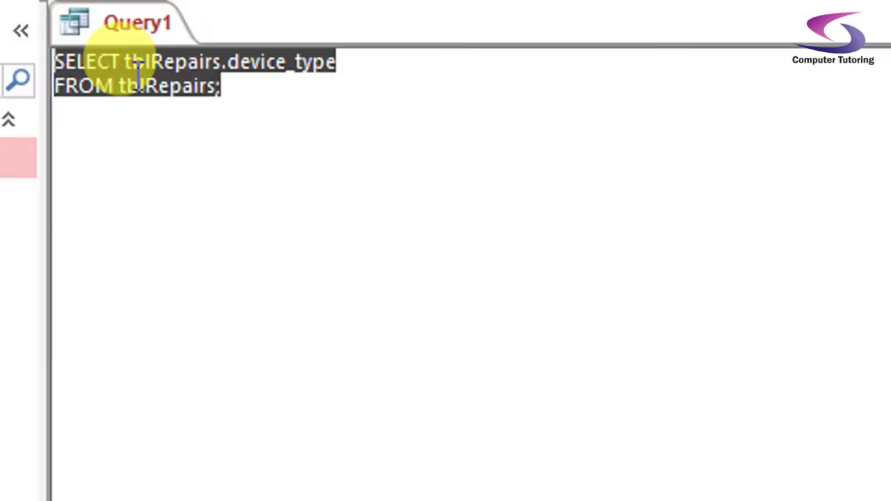
{"action": "left_click", "coordinate": [128, 69]}
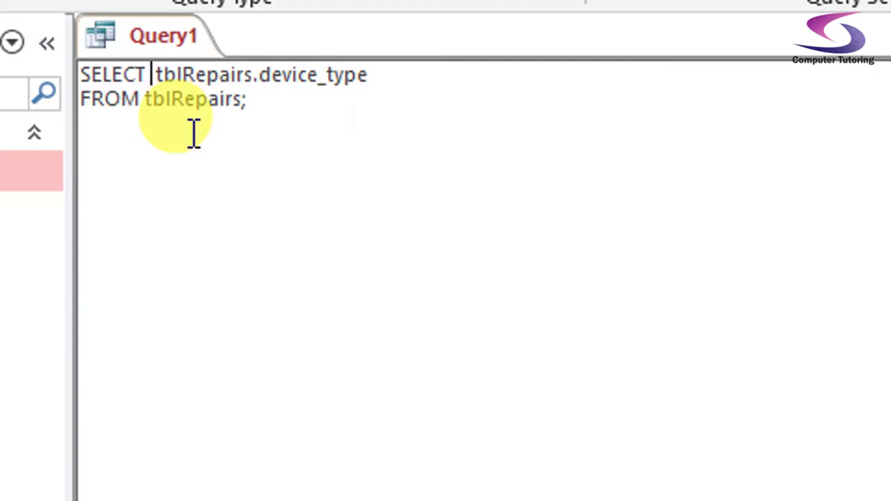
{"action": "type", "text": "DISTINCT"}
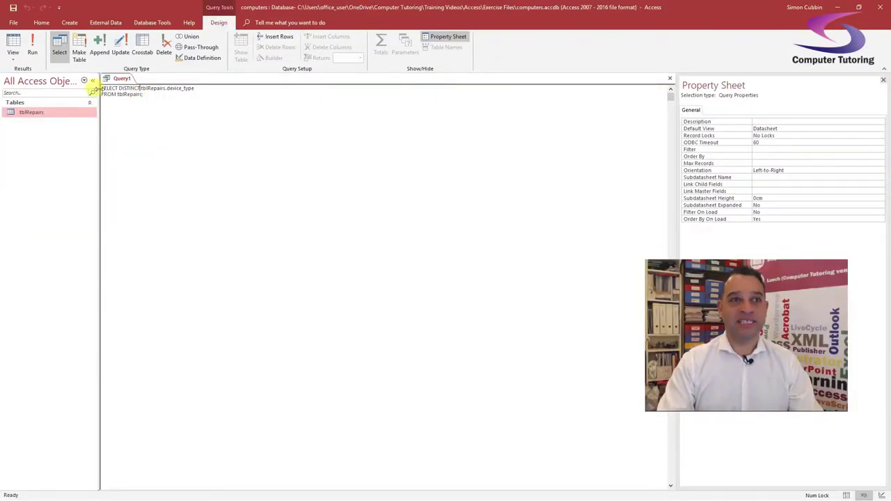
{"action": "left_click", "coordinate": [12, 44]}
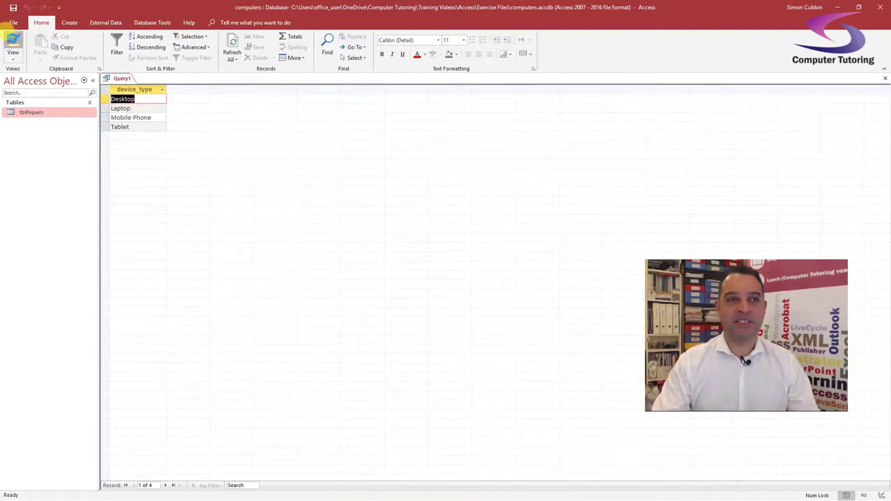
Turn the query into a Make Table query that creates tblDeviceTypes in the current database
{"action": "left_click", "coordinate": [12, 42]}
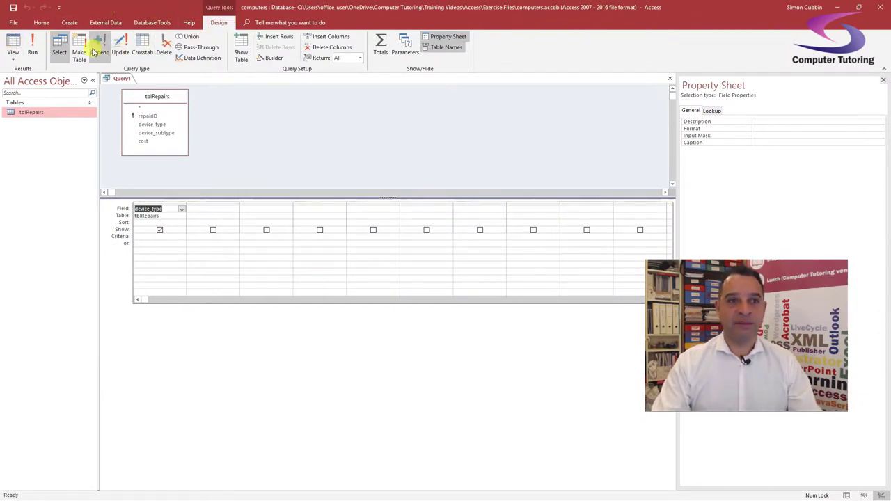
{"action": "left_click", "coordinate": [80, 49]}
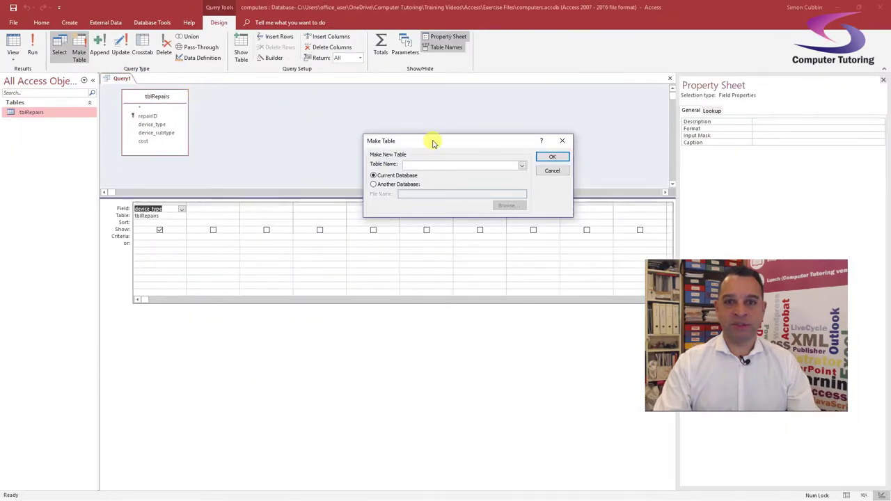
{"action": "left_click_drag", "start_coordinate": [431, 141], "coordinate": [379, 150]}
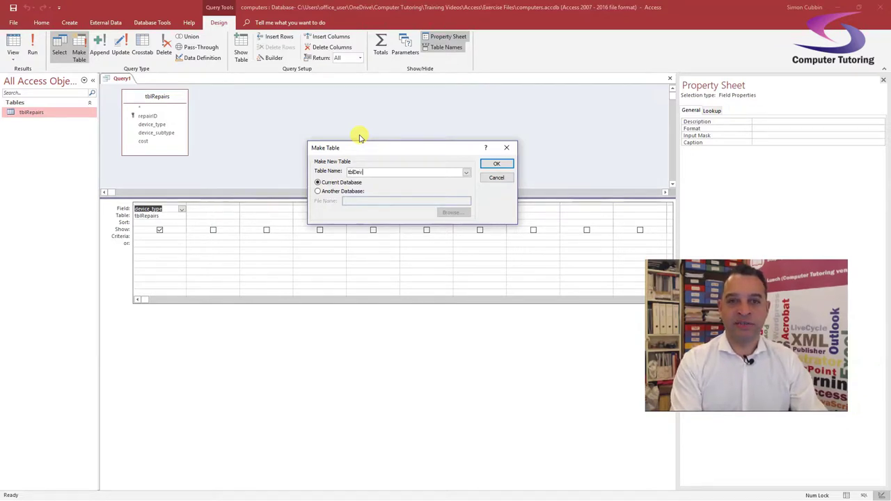
{"action": "type", "text": "s"}
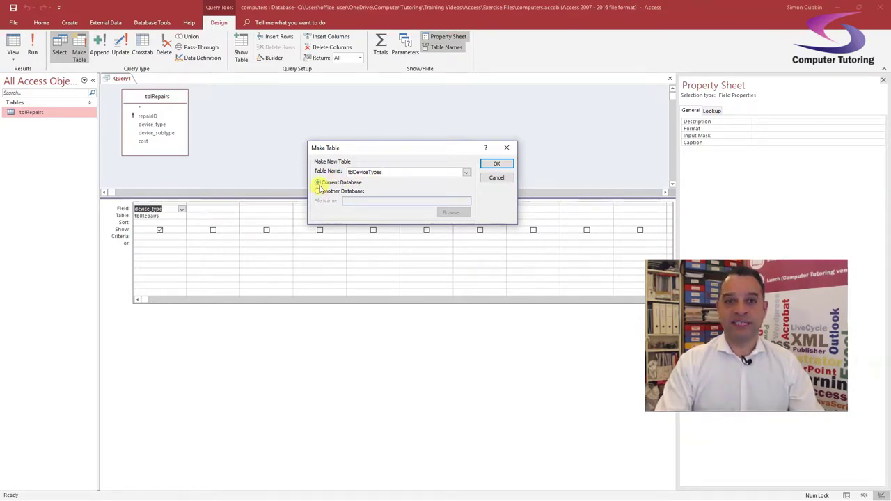
{"action": "left_click", "coordinate": [504, 165]}
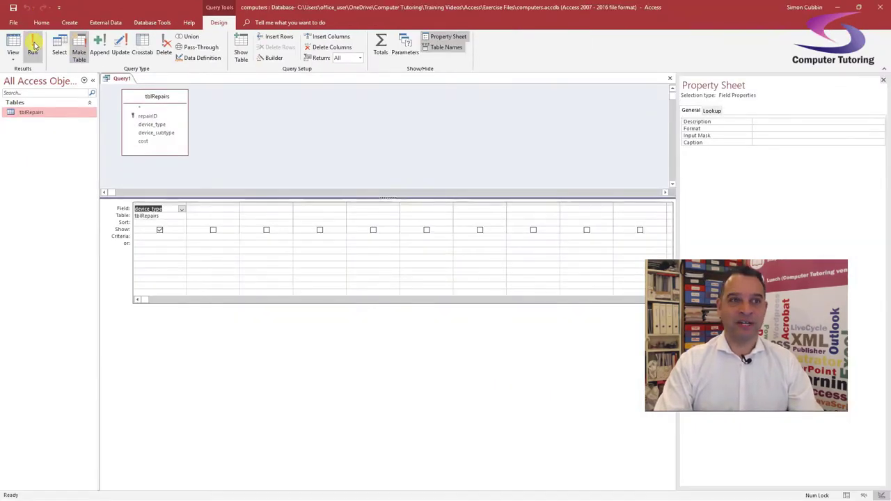
Run the Make Table query and confirm creating the new table with the selected records
{"action": "left_click", "coordinate": [34, 46]}
{"action": "left_click_drag", "start_coordinate": [412, 238], "coordinate": [409, 190]}
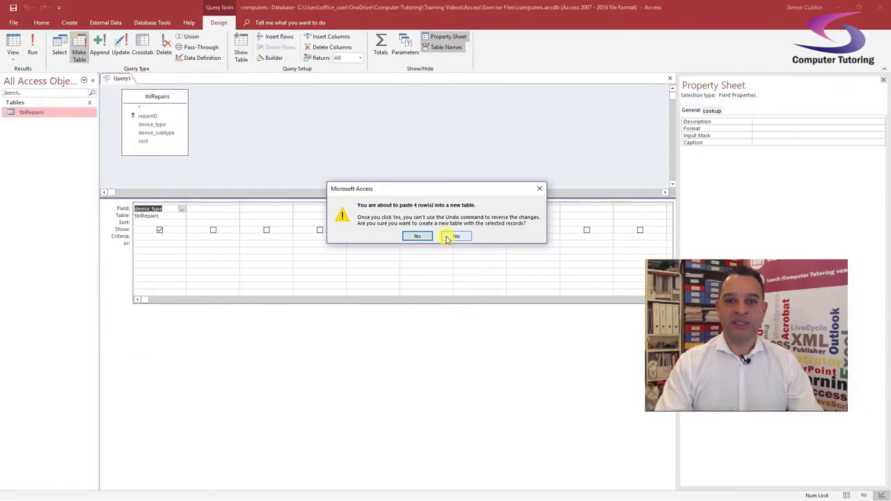
{"action": "left_click", "coordinate": [360, 235]}
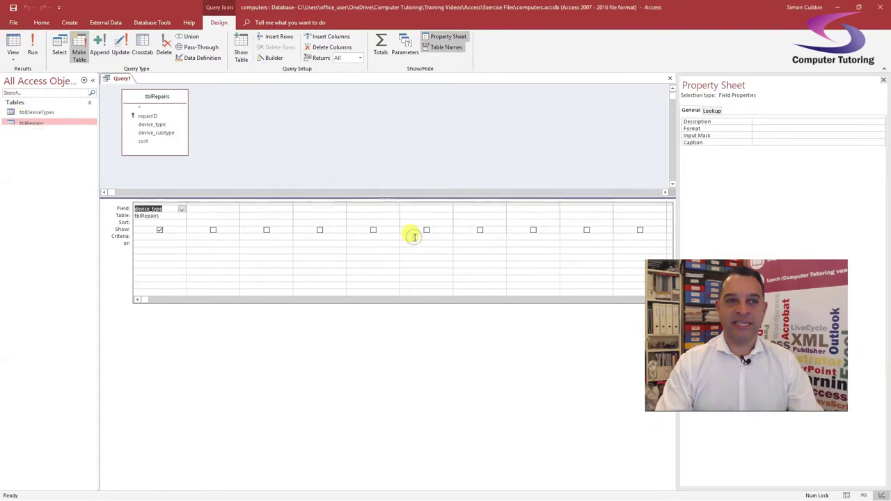
Check the contents of tblDeviceTypes, close the table, and close the Make Table query without saving it
{"action": "double_click", "coordinate": [36, 113]}
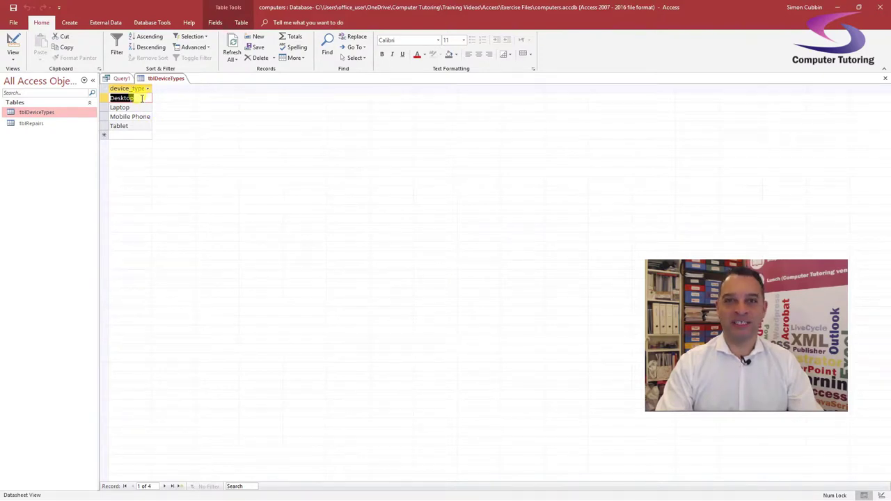
{"action": "left_click", "coordinate": [885, 78]}
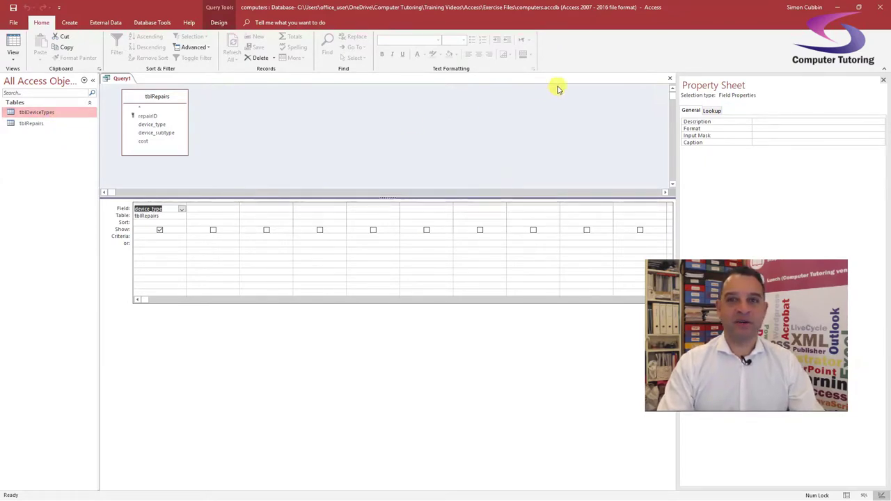
{"action": "left_click", "coordinate": [672, 78]}
{"action": "left_click", "coordinate": [453, 280]}
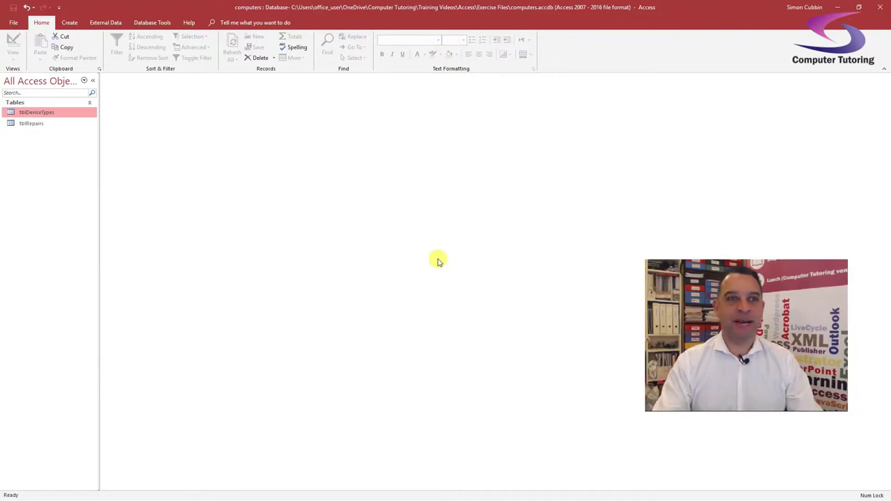
Create another query in Design View containing only the tblRepairs table
{"action": "left_click", "coordinate": [71, 24]}
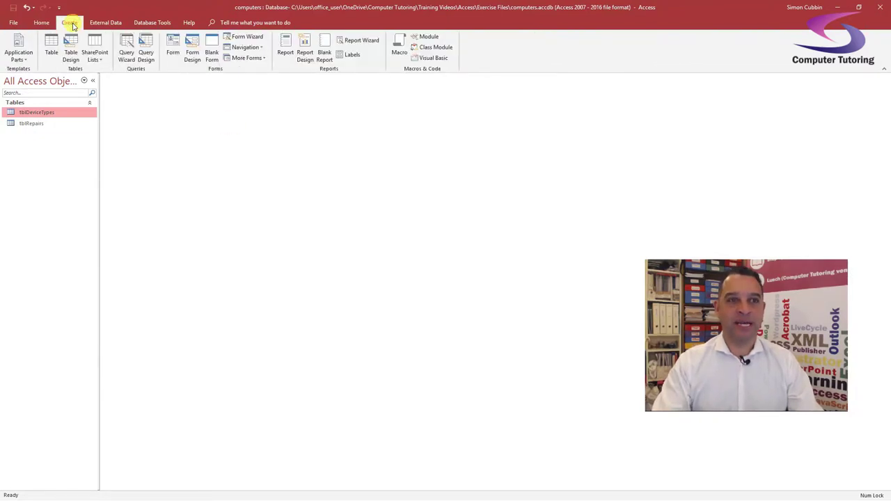
{"action": "left_click", "coordinate": [148, 45]}
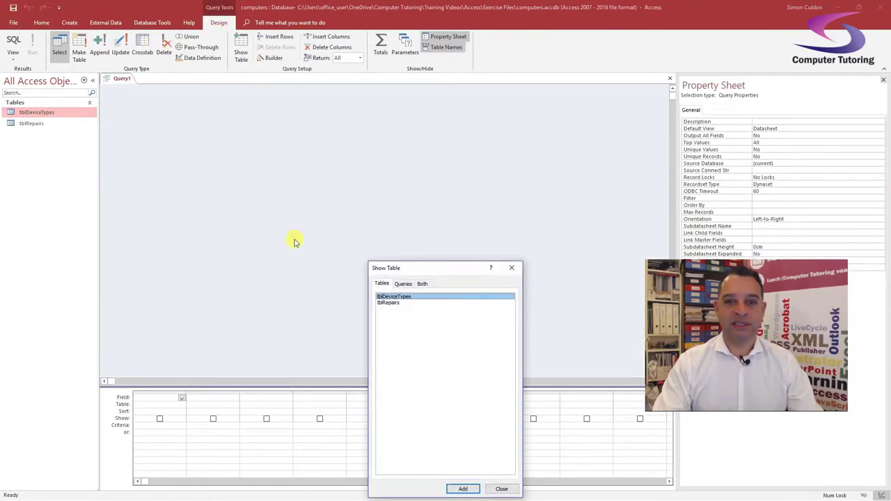
{"action": "double_click", "coordinate": [388, 303]}
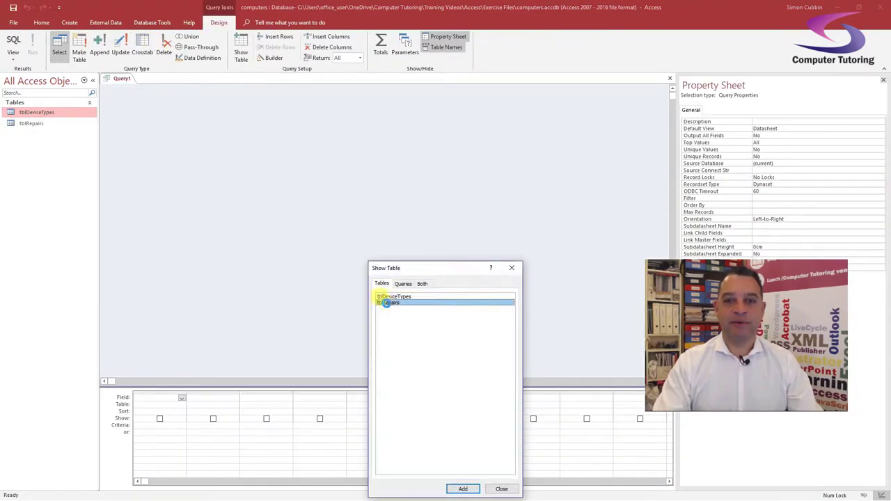
{"action": "left_click", "coordinate": [515, 268]}
{"action": "mouse_move", "coordinate": [159, 95]}
{"action": "left_mouse_down"}
{"action": "mouse_move", "coordinate": [167, 97]}
{"action": "mouse_move", "coordinate": [160, 94]}
{"action": "left_mouse_up"}
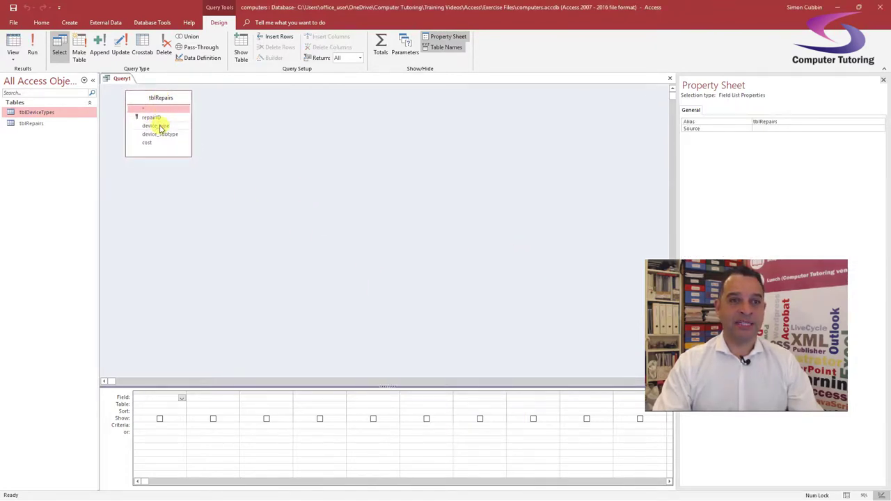
Add device_type and device_subtype from tblRepairs to the query grid, shrink the table pane, and preview the records in Datasheet View
{"action": "double_click", "coordinate": [154, 126]}
{"action": "left_click", "coordinate": [161, 135]}
{"action": "double_click", "coordinate": [161, 135]}
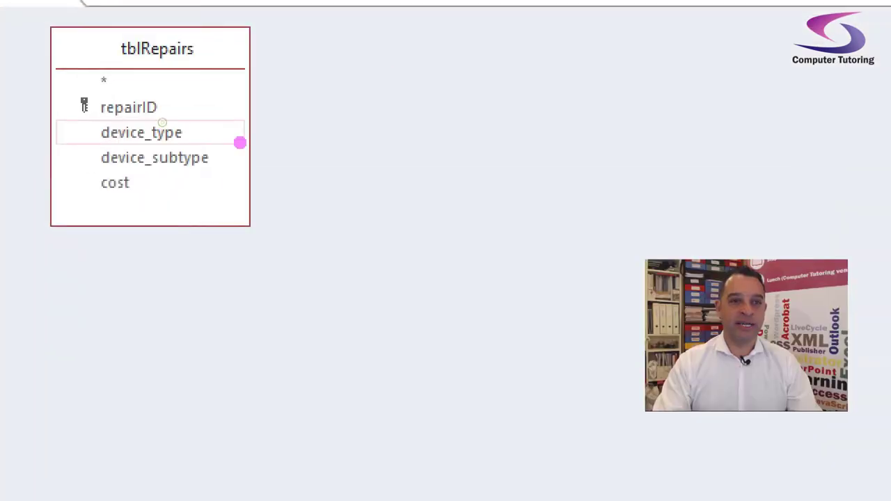
{"action": "left_click_drag", "start_coordinate": [188, 128], "coordinate": [286, 126]}
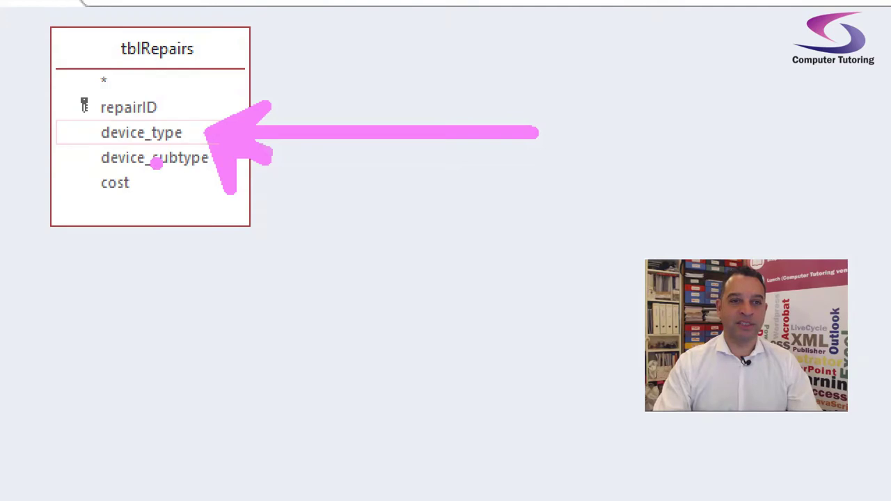
{"action": "left_click_drag", "start_coordinate": [155, 163], "coordinate": [155, 372]}
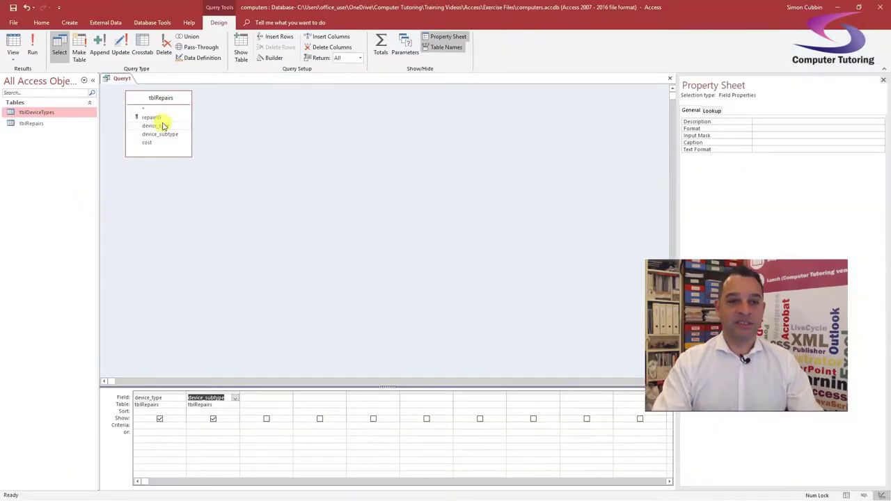
{"action": "left_click", "coordinate": [162, 218]}
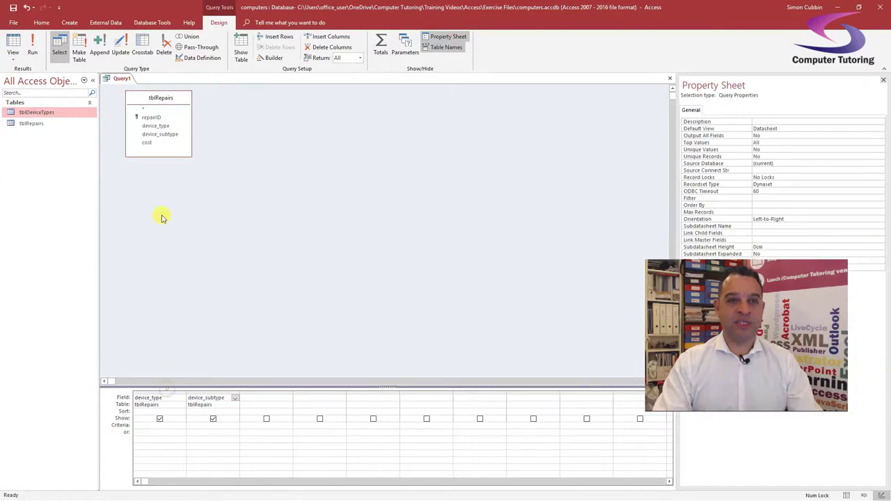
{"action": "left_click_drag", "start_coordinate": [189, 387], "coordinate": [185, 188]}
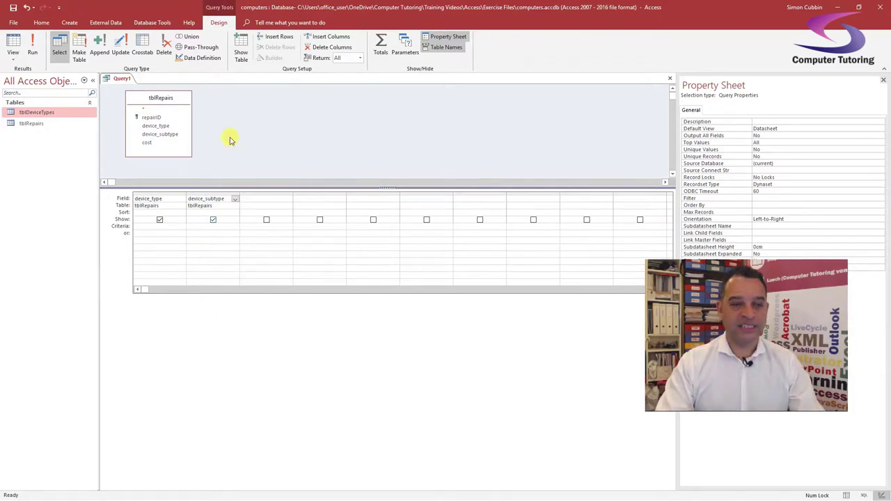
{"action": "left_click", "coordinate": [13, 46]}
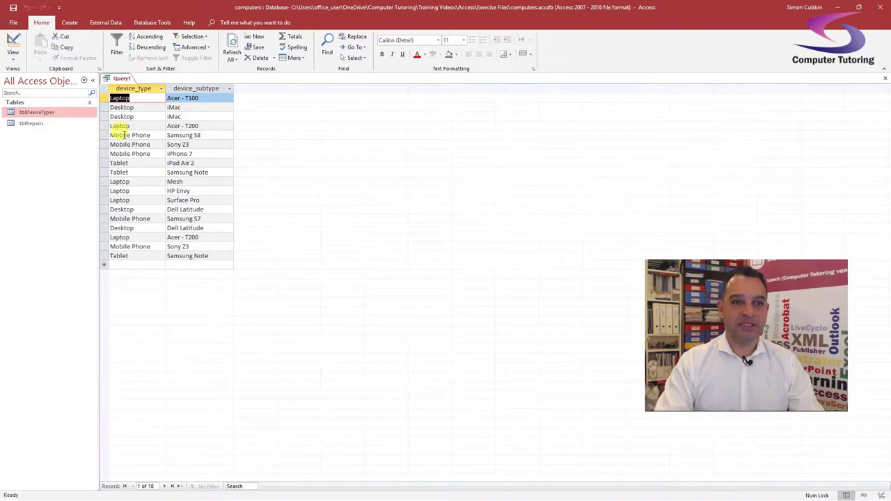
{"action": "left_click", "coordinate": [147, 107]}
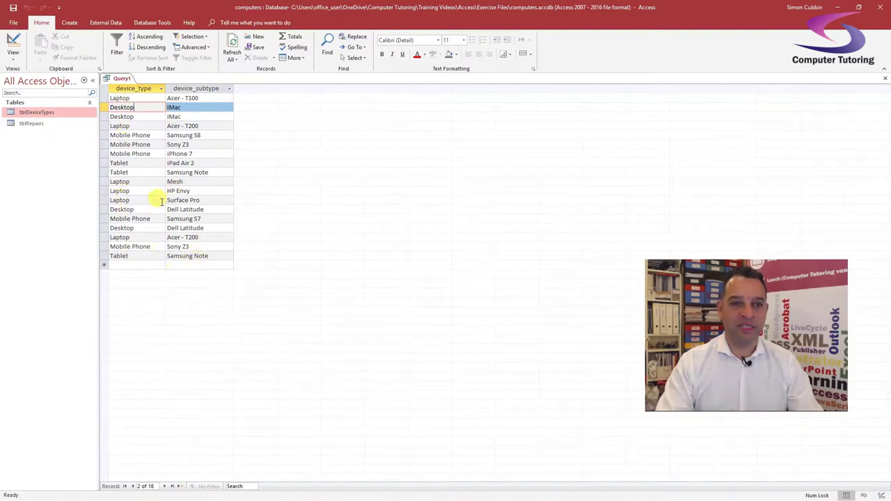
Edit the query's SQL to SELECT DISTINCT on device_type and device_subtype, and review the resulting records
{"action": "left_click", "coordinate": [14, 55]}
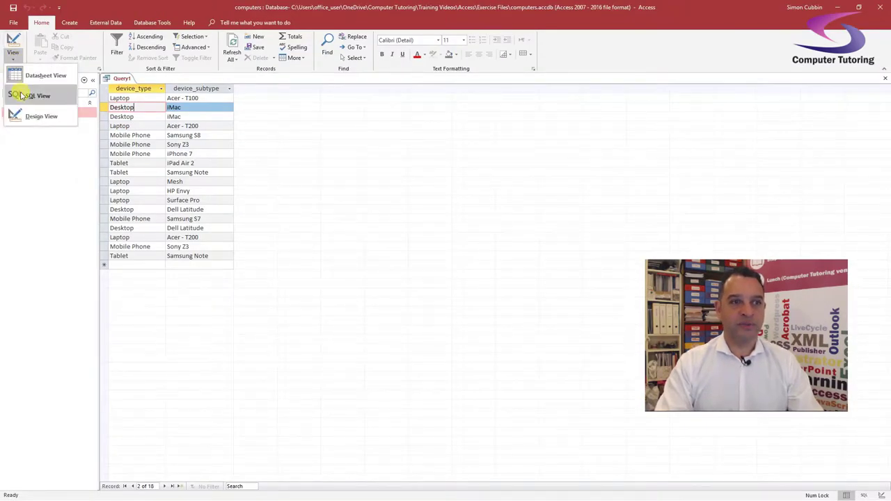
{"action": "left_click", "coordinate": [25, 94]}
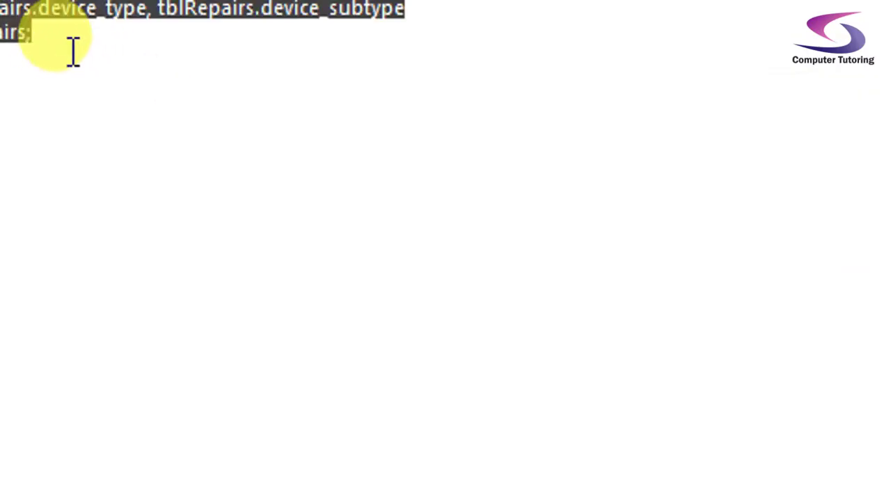
{"action": "left_click", "coordinate": [0, 20]}
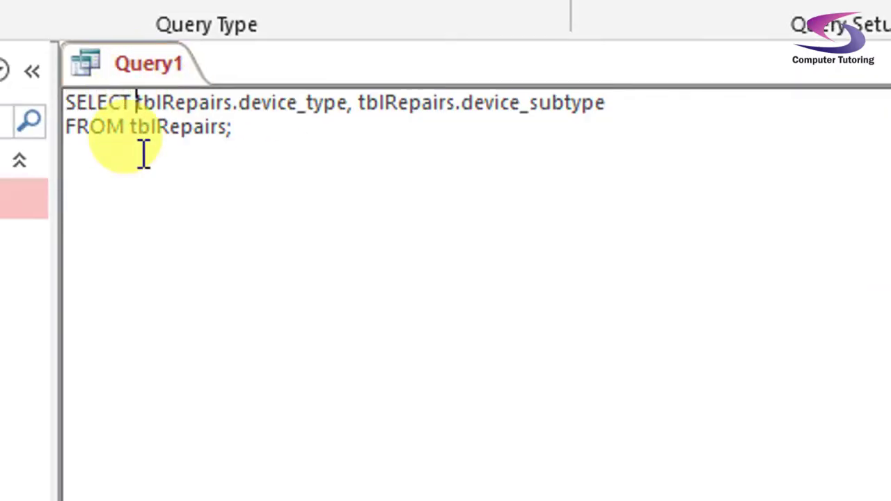
{"action": "type", "text": "DISTINCT"}
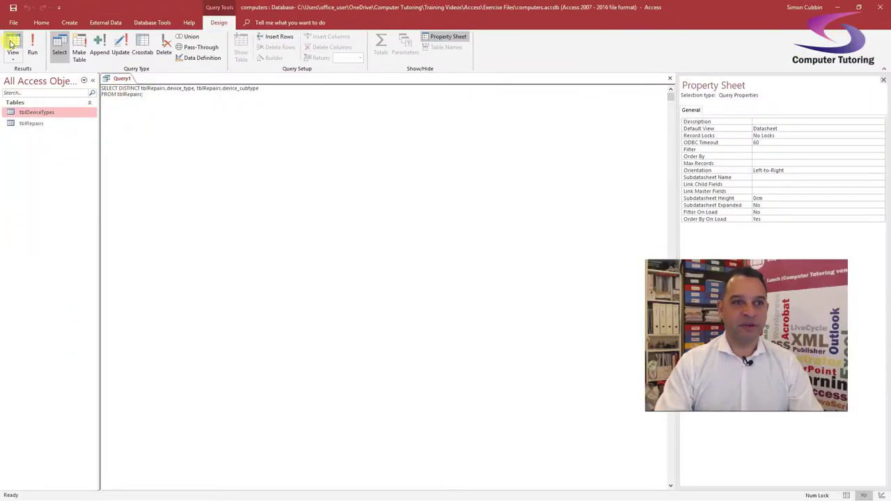
{"action": "left_click", "coordinate": [12, 44]}
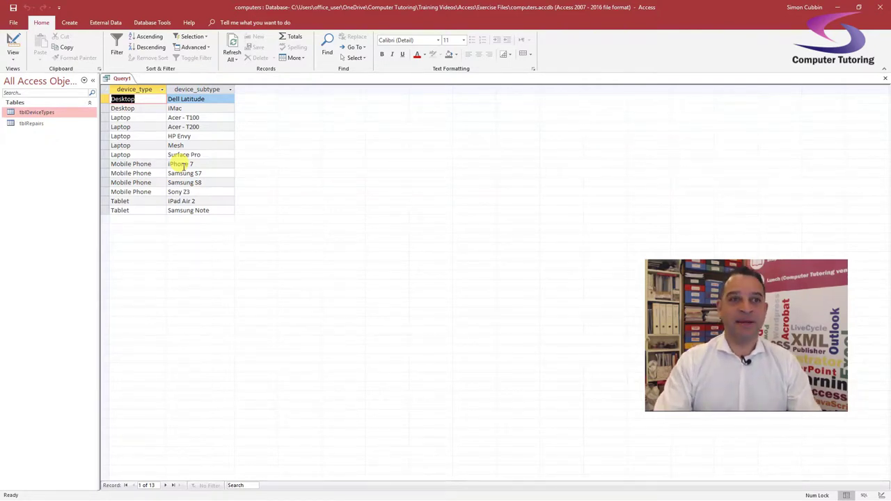
Turn the query into a Make Table query that creates tblDeviceSubTypes in the current database, and run it with confirmation
{"action": "left_click", "coordinate": [16, 43]}
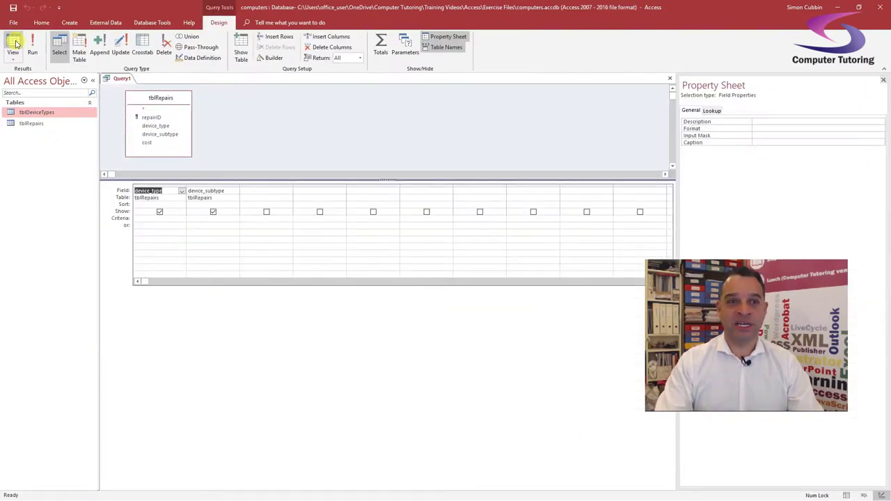
{"action": "left_click", "coordinate": [78, 48]}
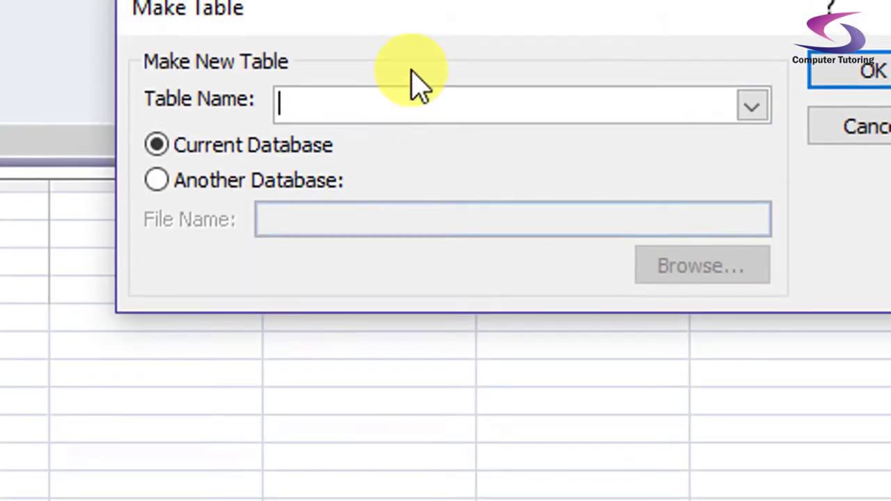
{"action": "type", "text": "t"}
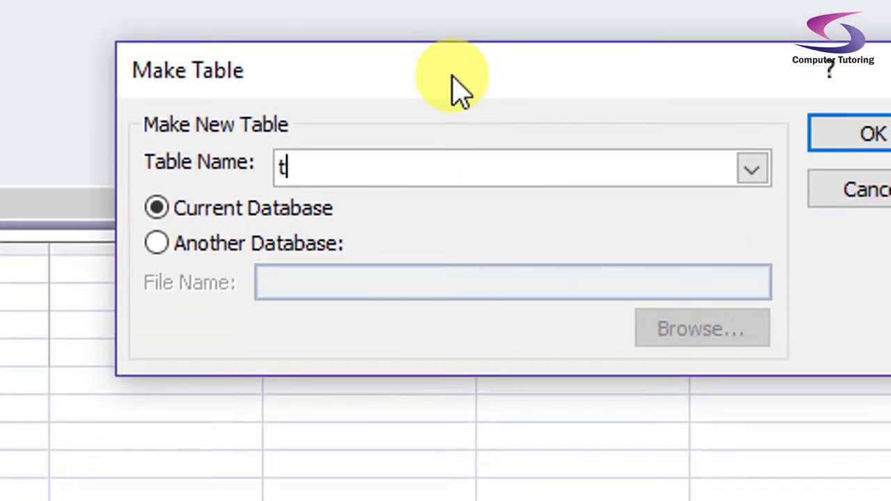
{"action": "type", "text": "blDeviceSubT"}
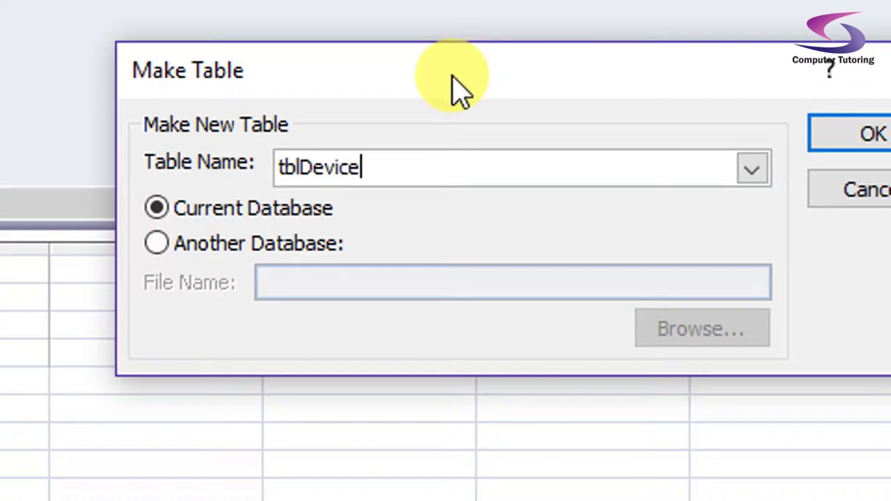
{"action": "type", "text": "ypes"}
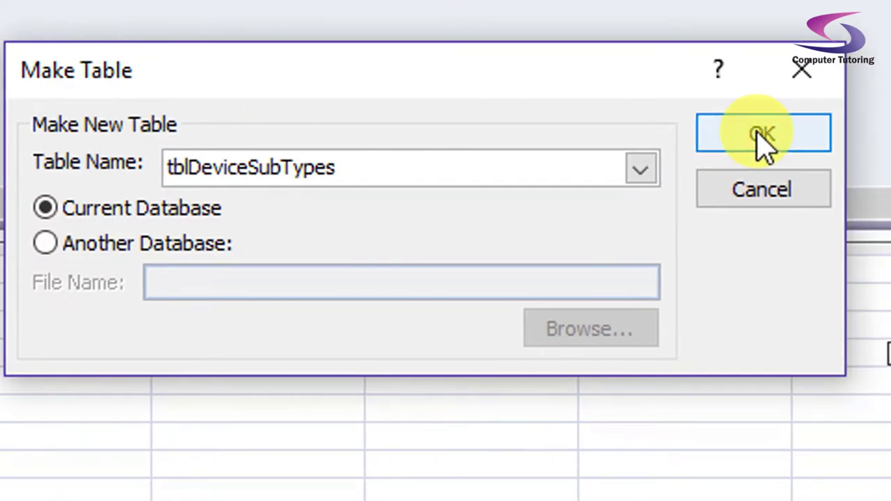
{"action": "left_click", "coordinate": [761, 137]}
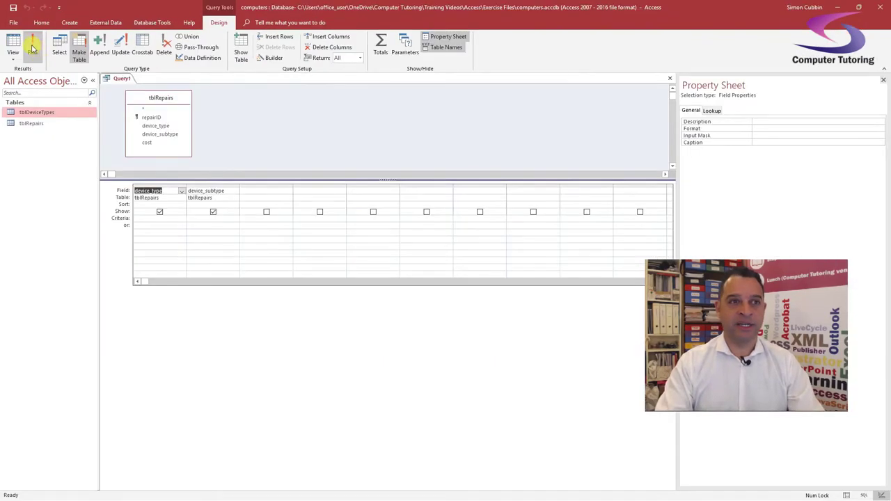
{"action": "left_click", "coordinate": [98, 42]}
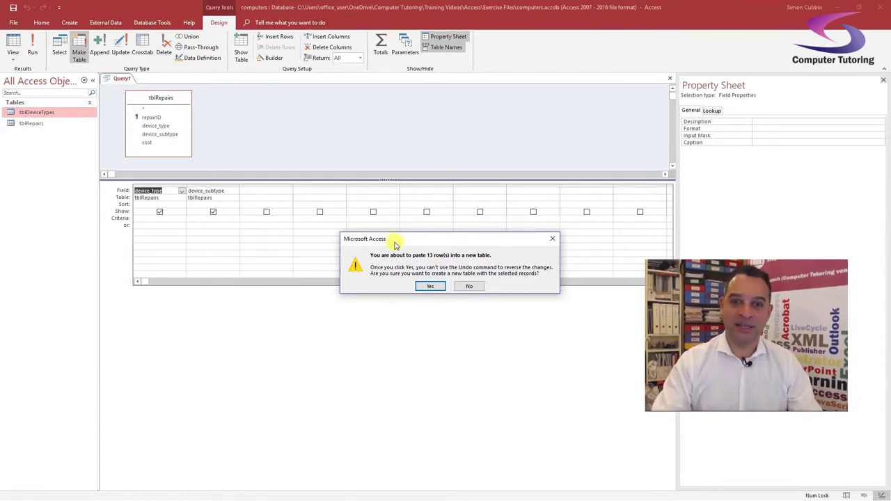
{"action": "left_click", "coordinate": [431, 287]}
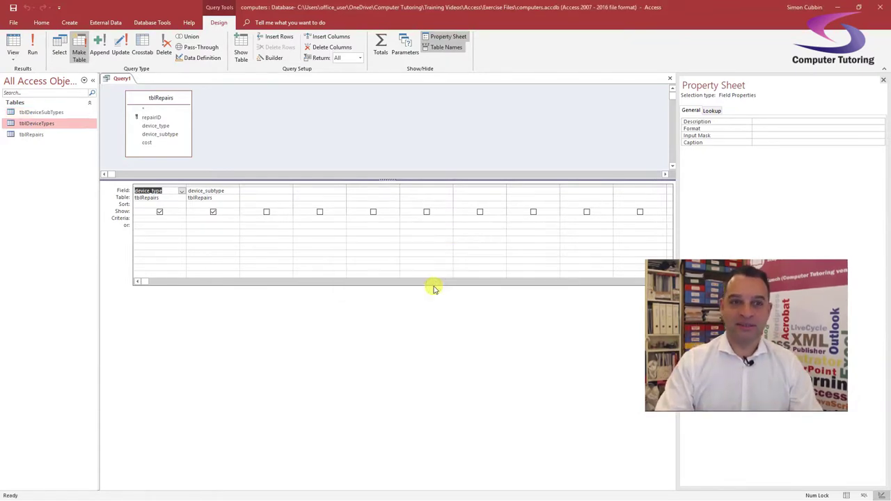
Check the contents of tblDeviceTypes and tblDeviceSubTypes, then close both tables and the query without saving the query
{"action": "double_click", "coordinate": [38, 125]}
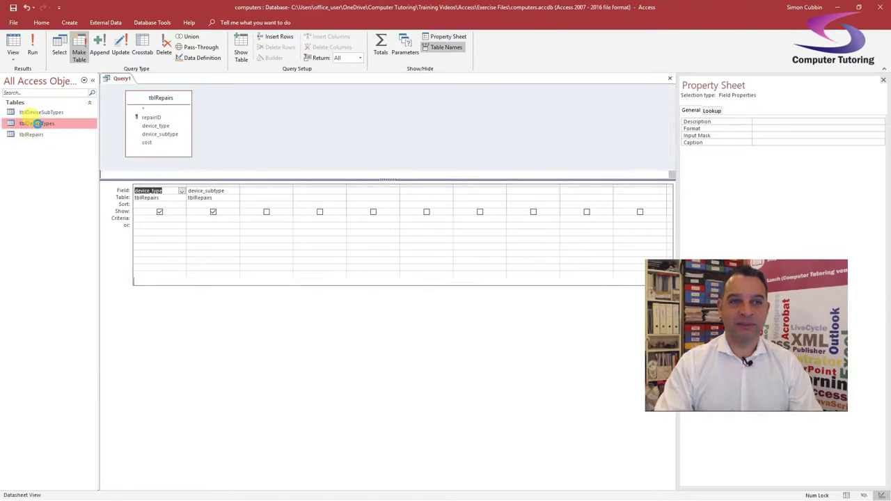
{"action": "double_click", "coordinate": [55, 114]}
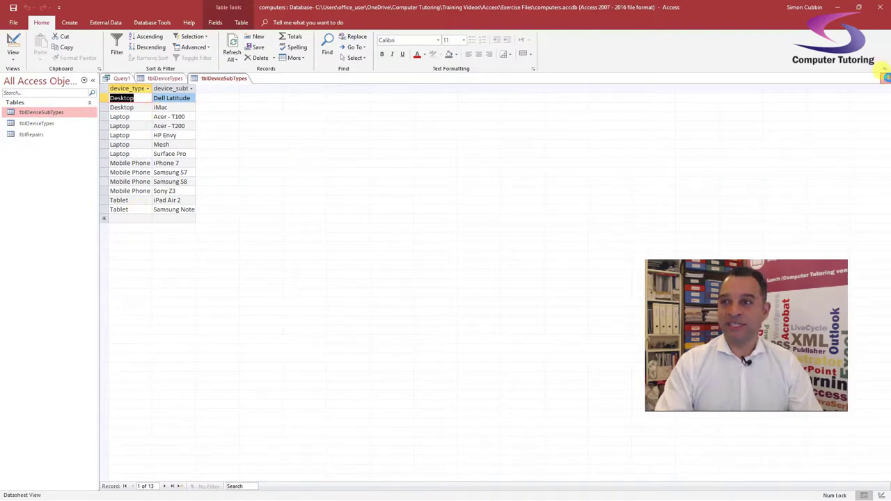
{"action": "left_click", "coordinate": [885, 78]}
{"action": "left_click", "coordinate": [885, 78]}
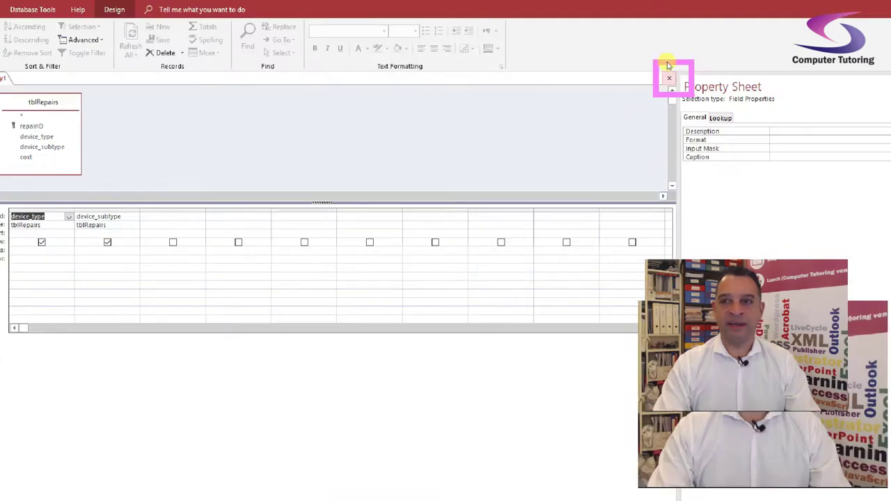
{"action": "left_click", "coordinate": [660, 77]}
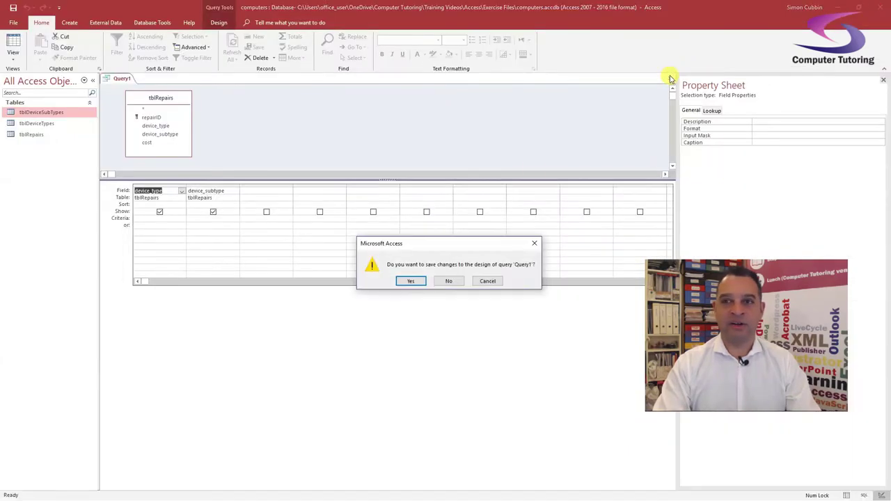
{"action": "left_click", "coordinate": [448, 282]}
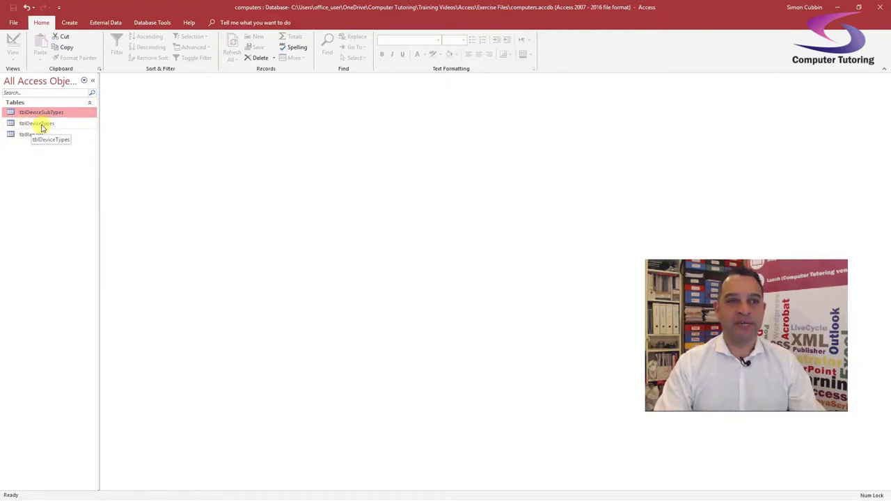
Review the device types in tblDeviceTypes and close the table again
{"action": "double_click", "coordinate": [37, 124]}
{"action": "right_click", "coordinate": [37, 124]}
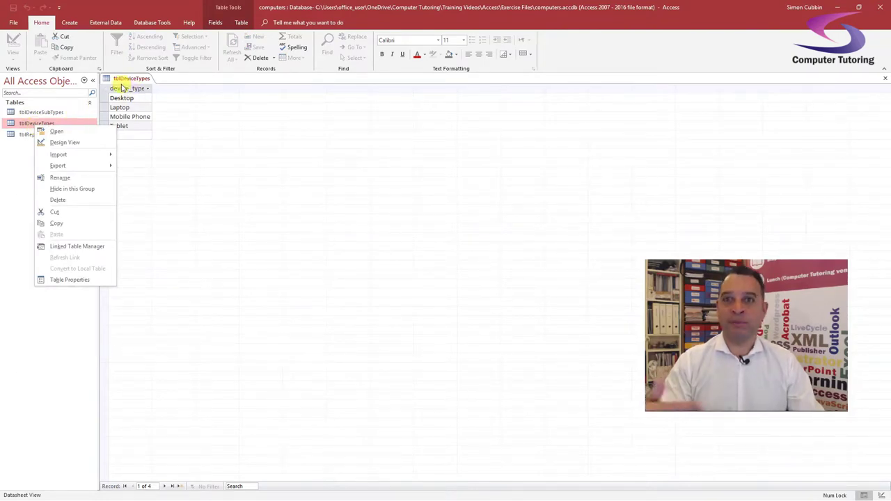
{"action": "left_click", "coordinate": [885, 78]}
Open the database's Relationships layout and hide the existing tblDeviceSubTypes and tblDeviceTypes boxes from it
{"action": "left_click", "coordinate": [160, 21]}
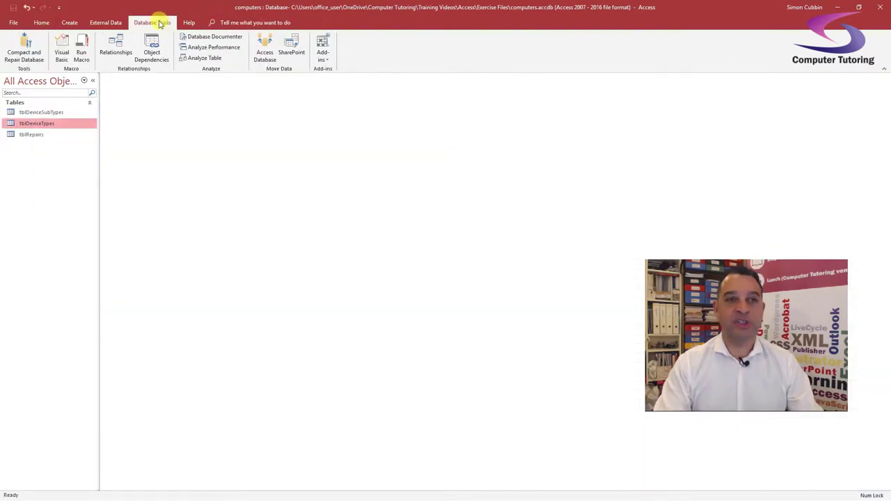
{"action": "left_click_drag", "start_coordinate": [126, 8], "coordinate": [198, 31]}
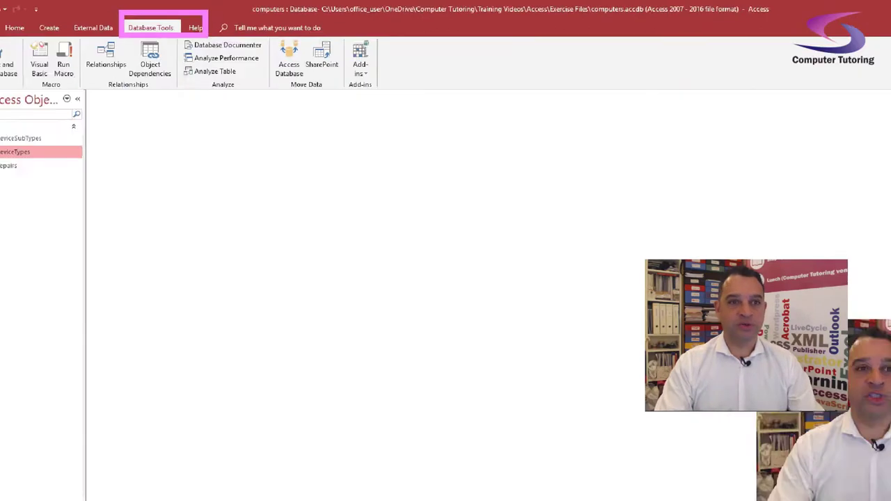
{"action": "left_click", "coordinate": [33, 135]}
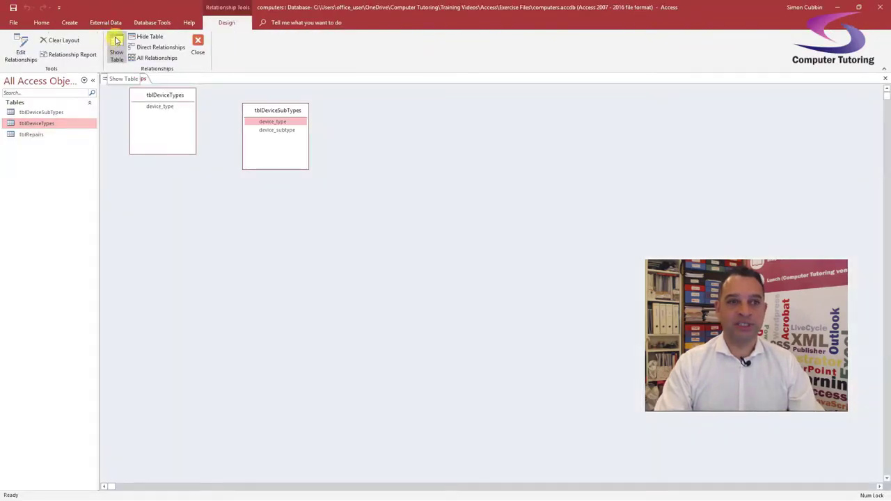
{"action": "left_click_drag", "start_coordinate": [174, 98], "coordinate": [166, 104]}
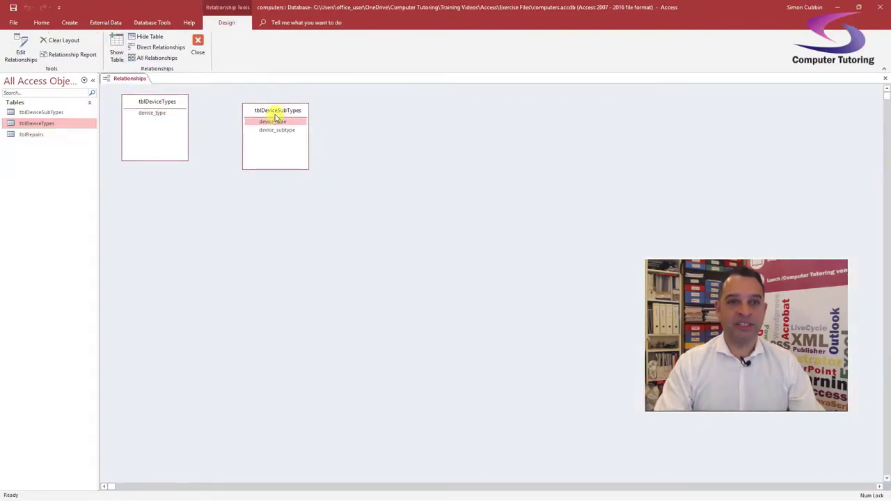
{"action": "left_click_drag", "start_coordinate": [277, 114], "coordinate": [261, 119]}
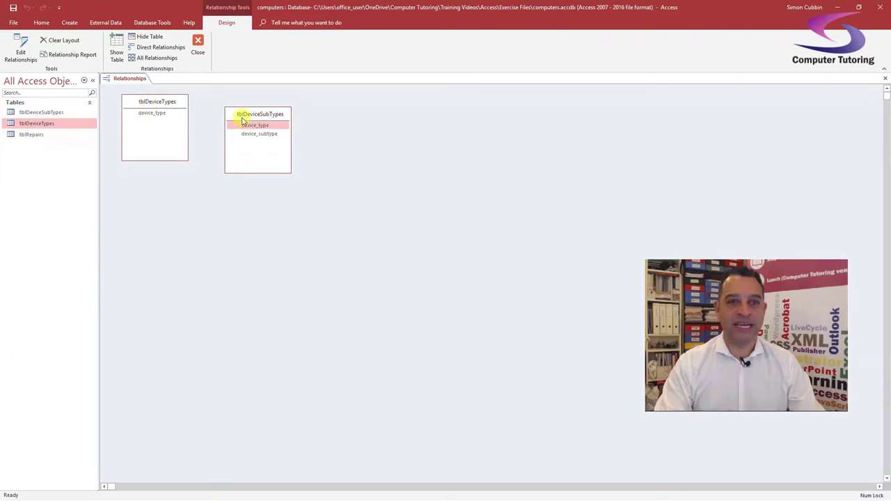
{"action": "right_click", "coordinate": [244, 116]}
{"action": "left_click", "coordinate": [266, 143]}
{"action": "right_click", "coordinate": [174, 101]}
{"action": "left_click", "coordinate": [203, 129]}
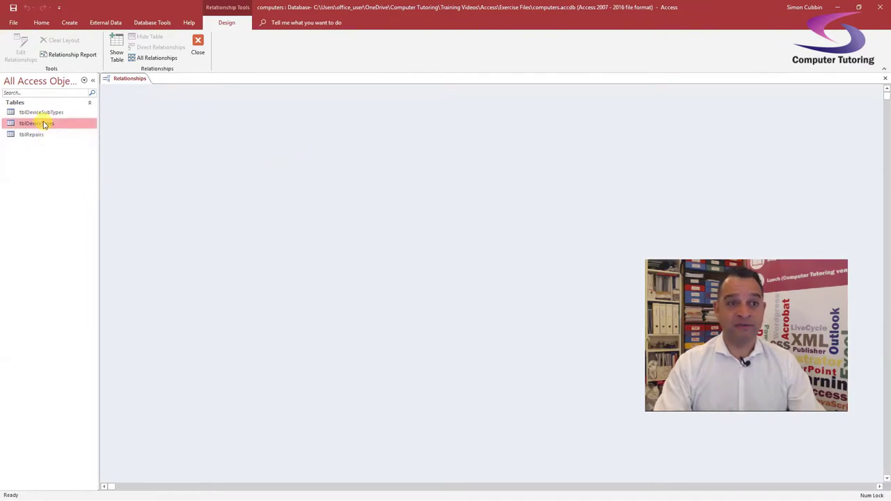
Add tblDeviceTypes and tblDeviceSubTypes to the empty Relationships layout, placed side by side
{"action": "left_click_drag", "start_coordinate": [44, 123], "coordinate": [188, 139]}
{"action": "left_click_drag", "start_coordinate": [49, 114], "coordinate": [135, 105]}
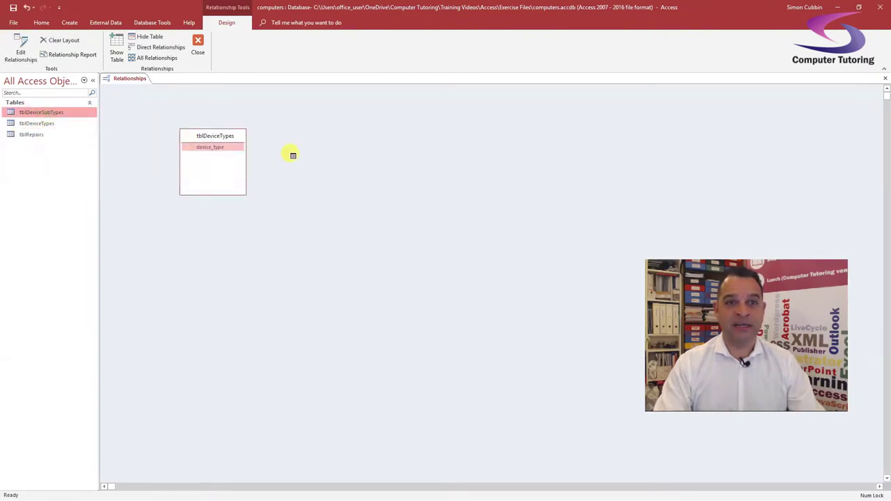
{"action": "left_click_drag", "start_coordinate": [293, 155], "coordinate": [291, 154]}
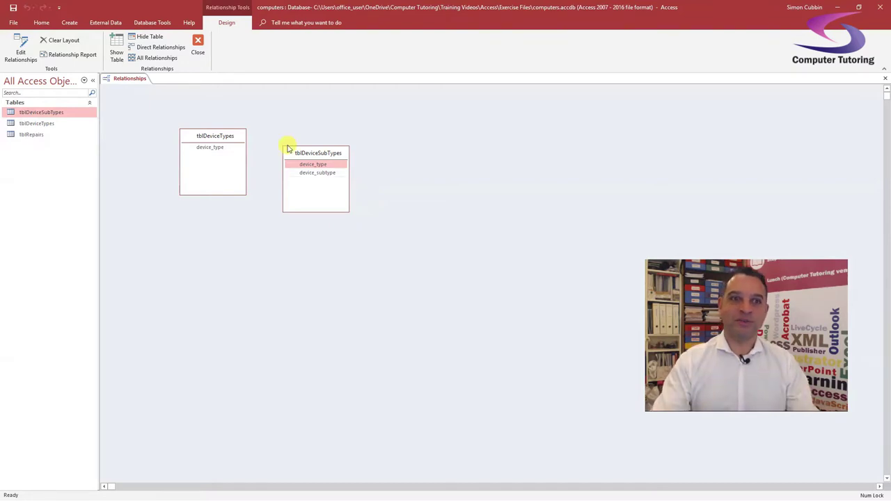
Create a relationship from device_type in tblDeviceTypes to device_type in tblDeviceSubTypes
{"action": "left_click_drag", "start_coordinate": [209, 151], "coordinate": [312, 167]}
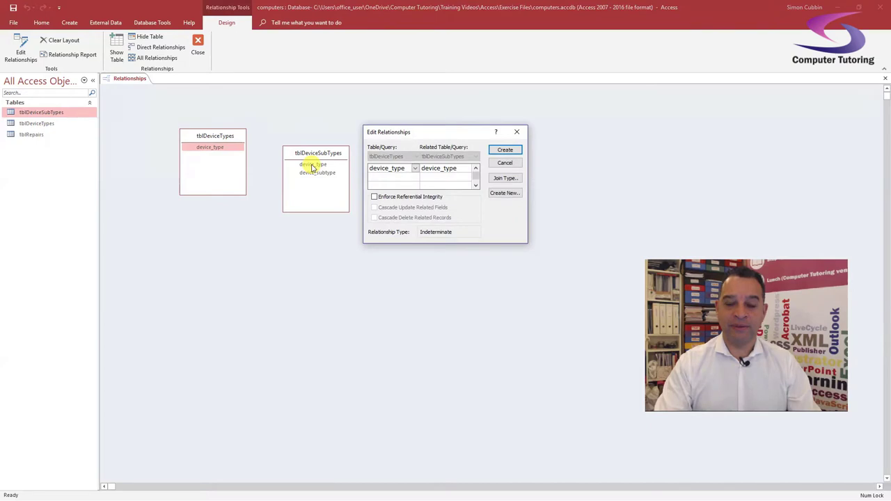
{"action": "left_click", "coordinate": [509, 152]}
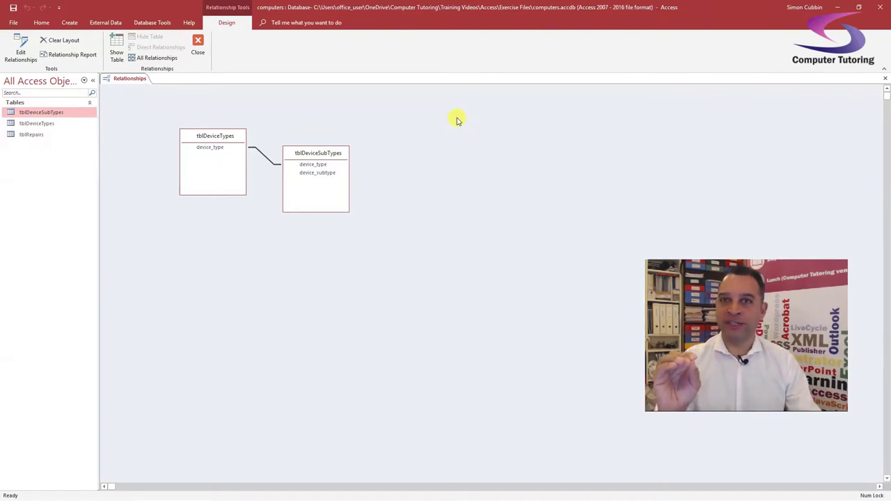
Try to enforce referential integrity on the relationship between the two tables, then turn the option back off
{"action": "double_click", "coordinate": [266, 160]}
{"action": "left_click", "coordinate": [376, 197]}
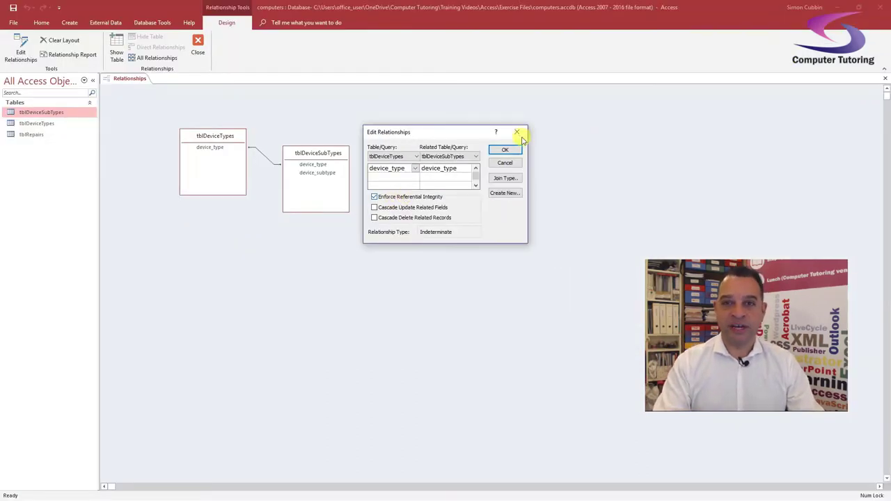
{"action": "left_click", "coordinate": [726, 51]}
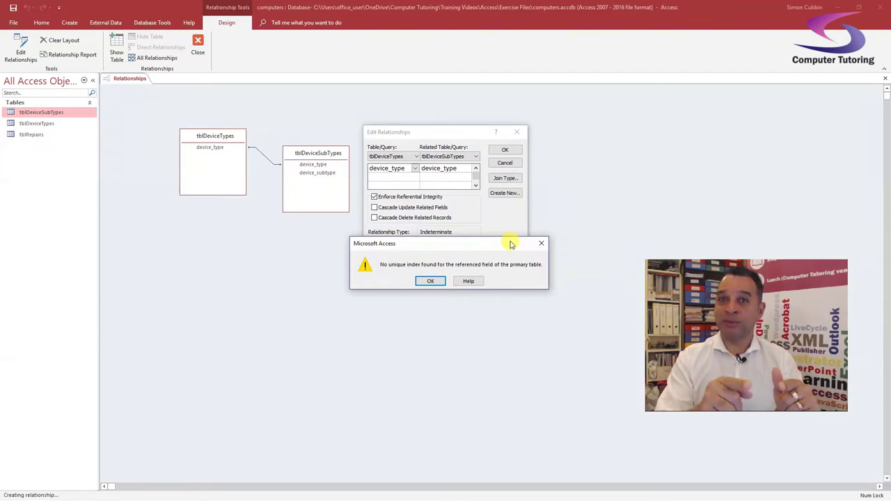
{"action": "left_click", "coordinate": [426, 282]}
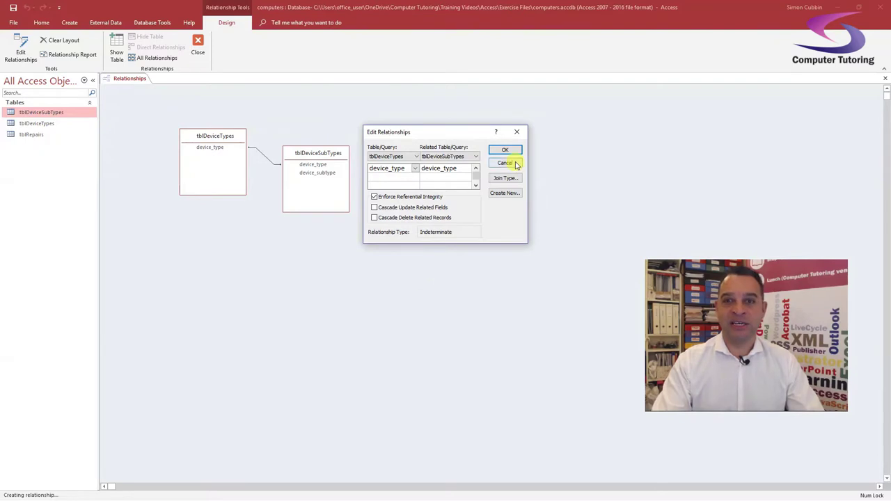
{"action": "left_click", "coordinate": [376, 199]}
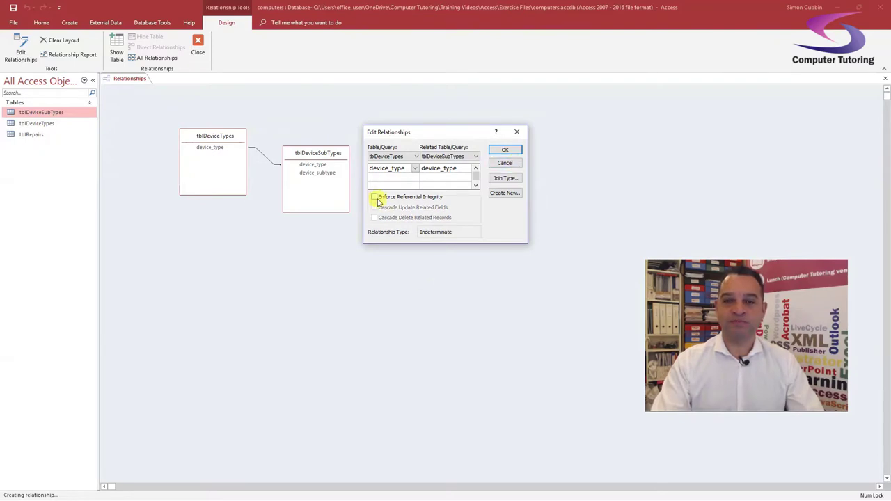
{"action": "left_click", "coordinate": [511, 150]}
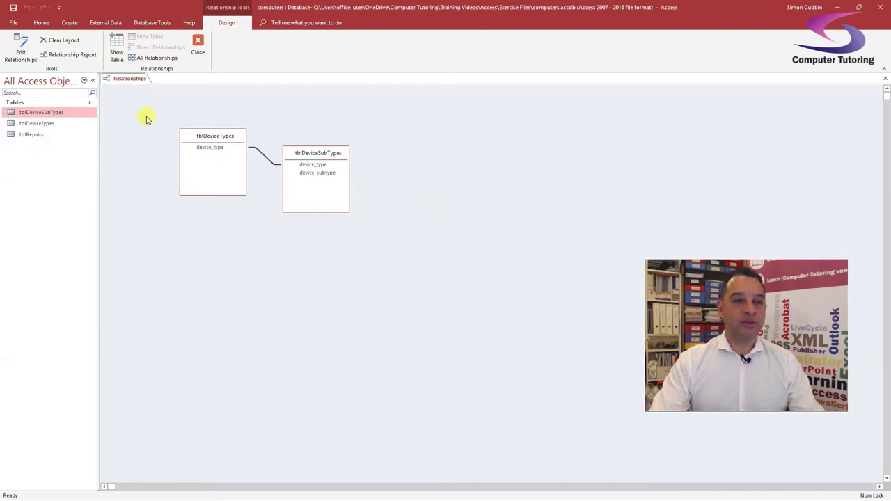
Make device_type the primary key of tblDeviceTypes in Design View, then save and close the table
{"action": "right_click", "coordinate": [41, 126]}
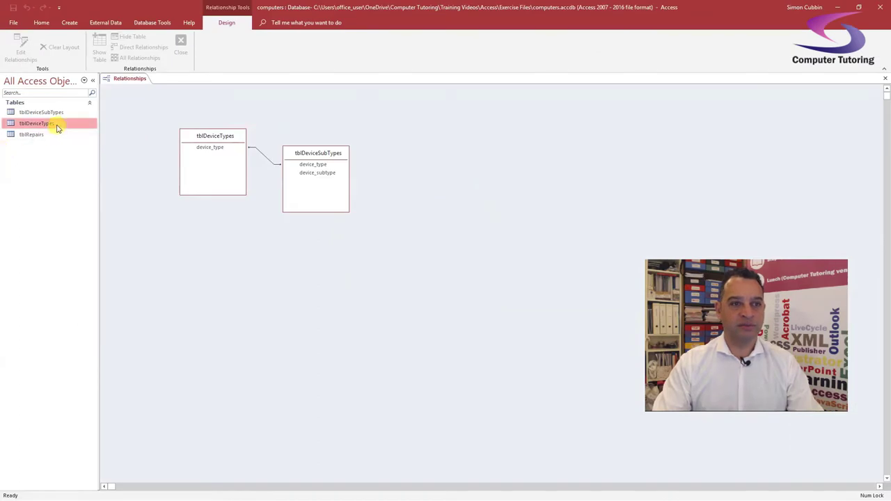
{"action": "right_click", "coordinate": [122, 92]}
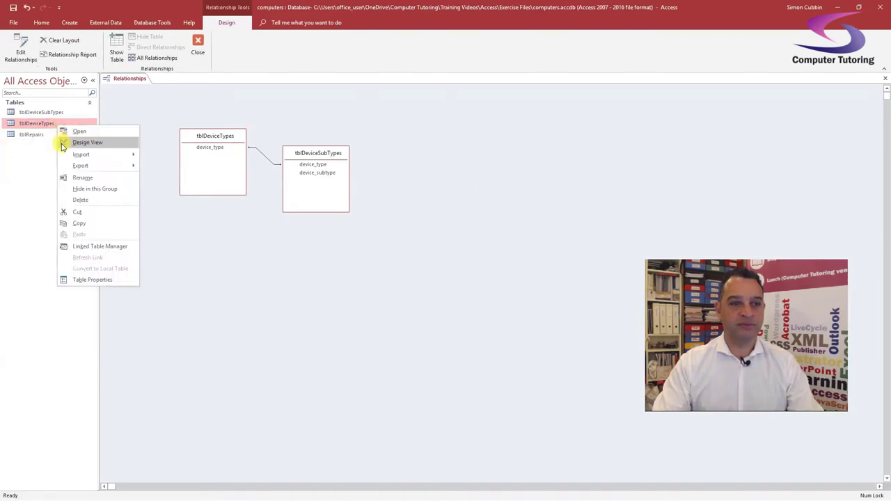
{"action": "left_click", "coordinate": [64, 144]}
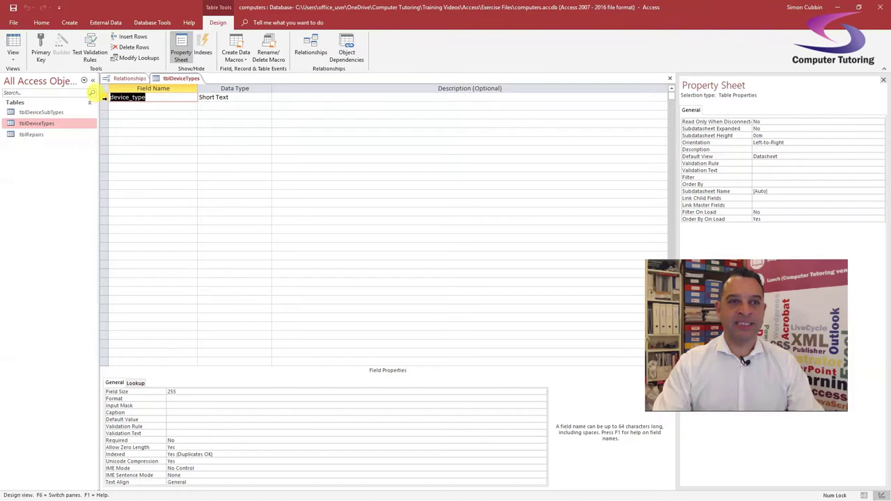
{"action": "left_click", "coordinate": [103, 95]}
{"action": "right_click", "coordinate": [103, 96]}
{"action": "left_click", "coordinate": [42, 47]}
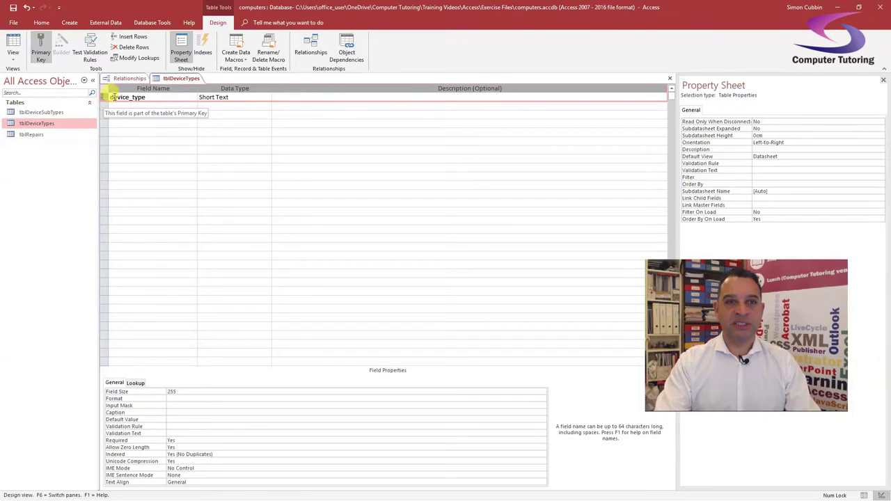
{"action": "left_click", "coordinate": [13, 7]}
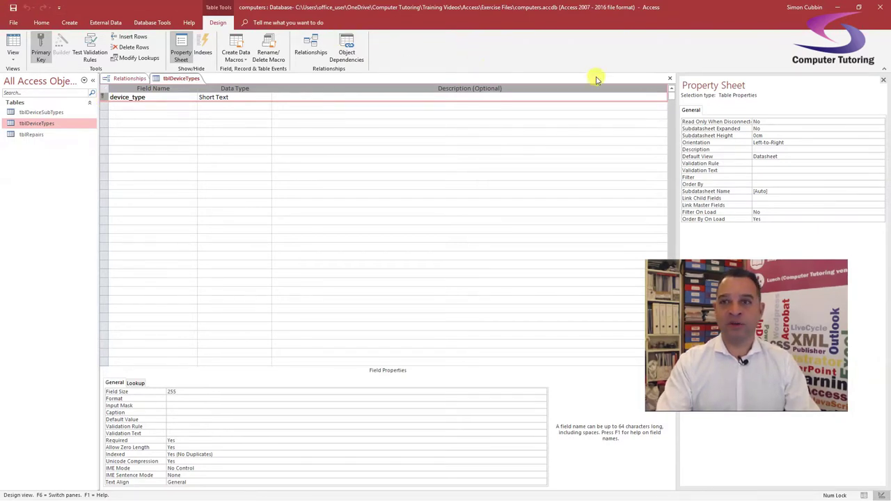
{"action": "left_click", "coordinate": [671, 78]}
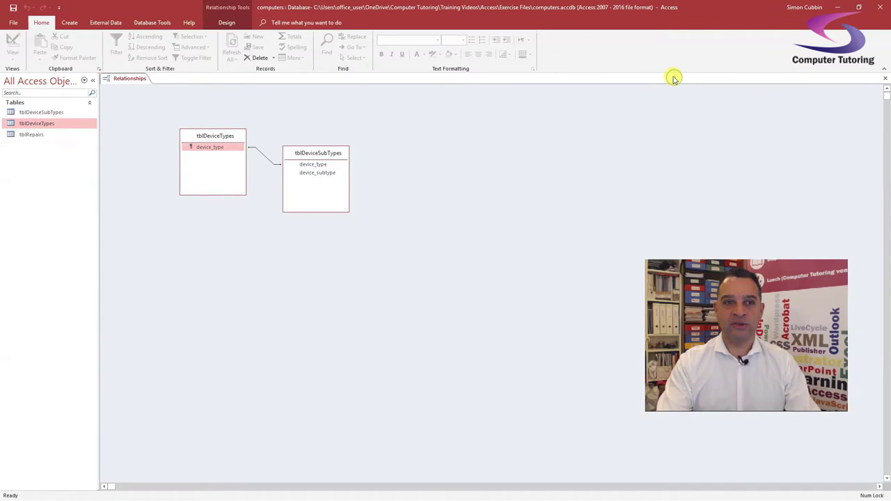
Enforce referential integrity on the device_type relationship and move the tblDeviceSubTypes box slightly away from tblDeviceTypes
{"action": "double_click", "coordinate": [265, 158]}
{"action": "left_click", "coordinate": [376, 197]}
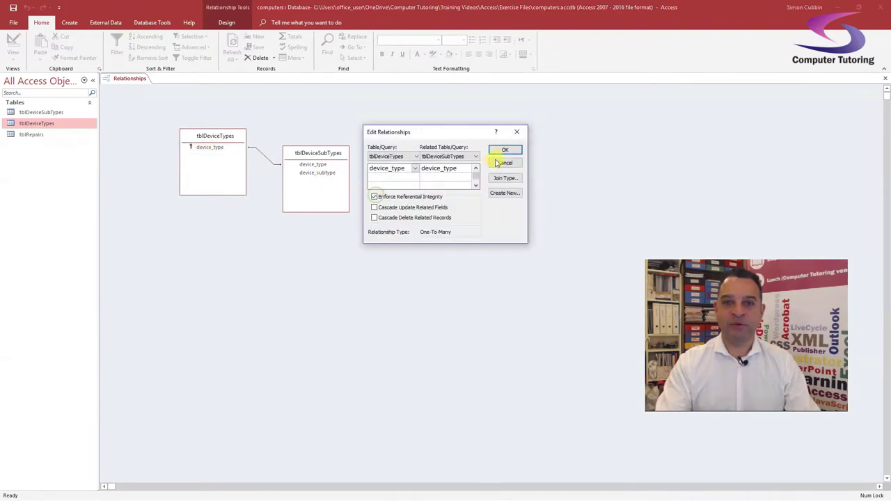
{"action": "left_click", "coordinate": [507, 148]}
{"action": "left_click_drag", "start_coordinate": [307, 153], "coordinate": [317, 163]}
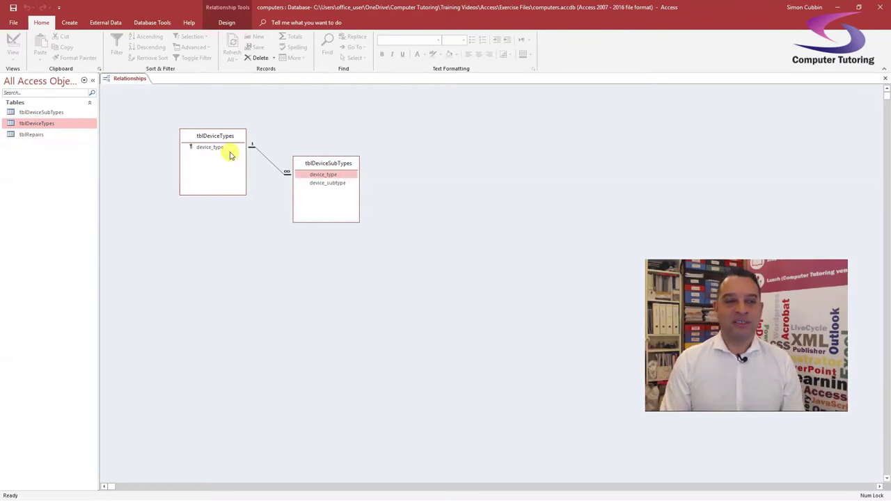
Start a Form Wizard form based on tblRepairs with the fields device_type, device_subtype and cost, leaving out repairID
{"action": "left_click", "coordinate": [31, 135]}
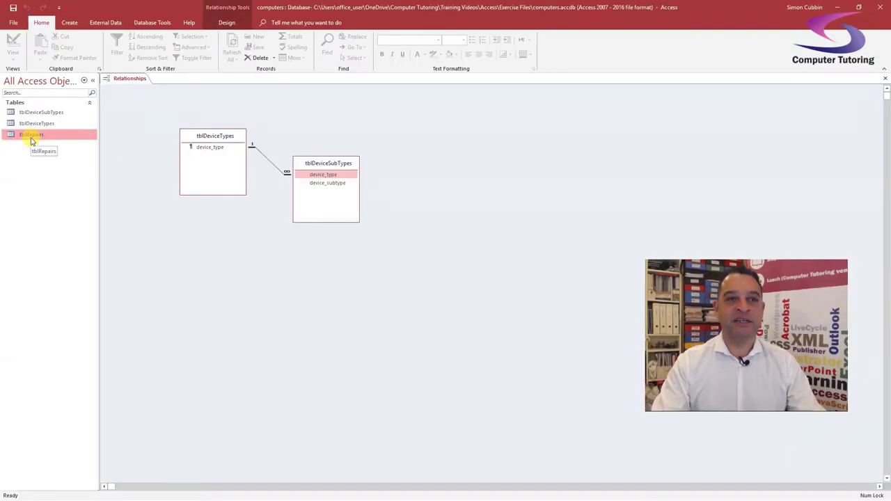
{"action": "left_click", "coordinate": [70, 23]}
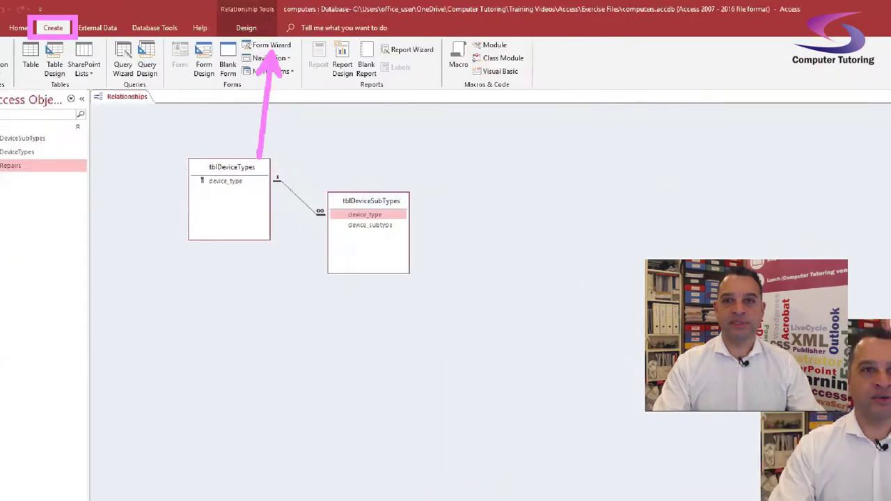
{"action": "left_click", "coordinate": [270, 44]}
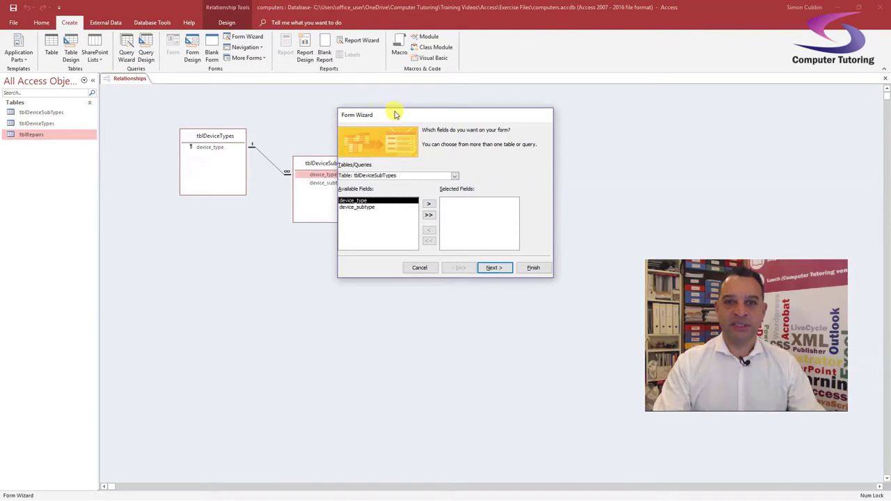
{"action": "left_click_drag", "start_coordinate": [394, 113], "coordinate": [349, 105]}
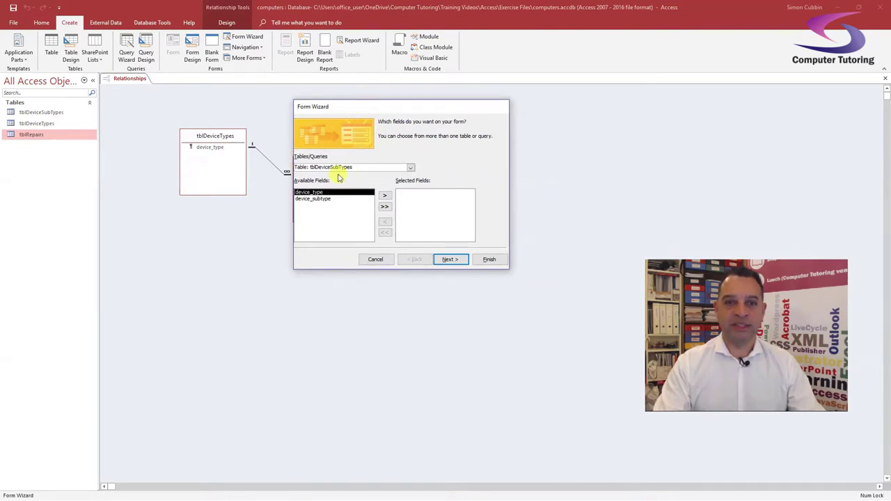
{"action": "left_click", "coordinate": [412, 168]}
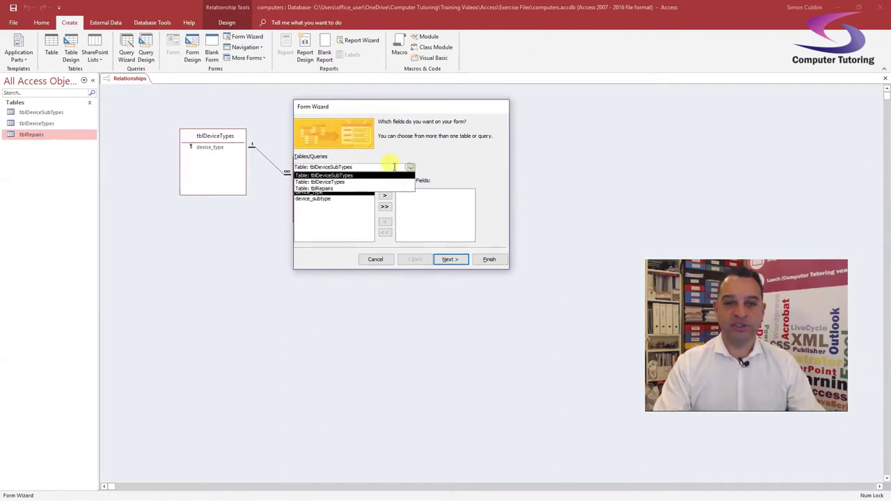
{"action": "left_click", "coordinate": [382, 186]}
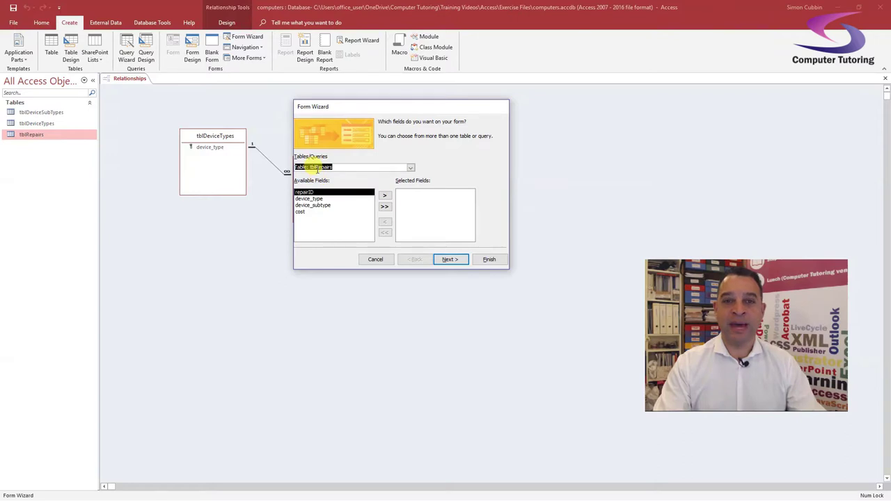
{"action": "left_click", "coordinate": [386, 208]}
{"action": "left_click", "coordinate": [386, 209]}
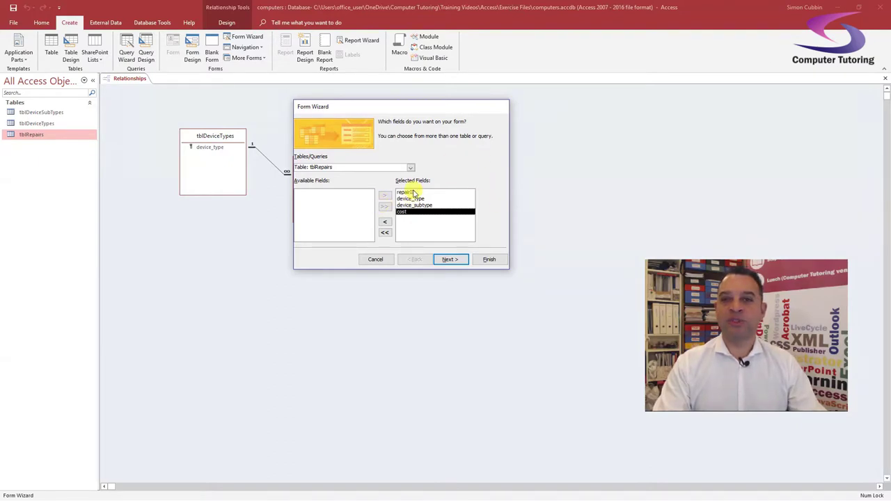
{"action": "left_click", "coordinate": [410, 193]}
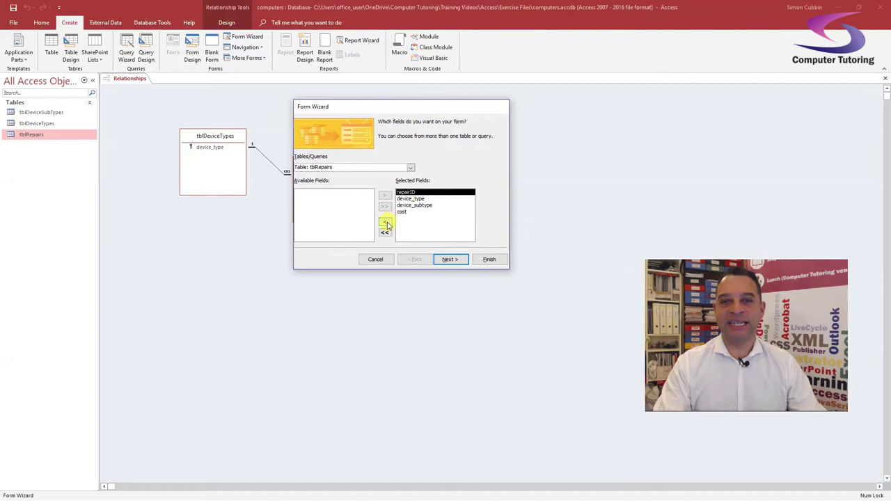
{"action": "left_click", "coordinate": [385, 222]}
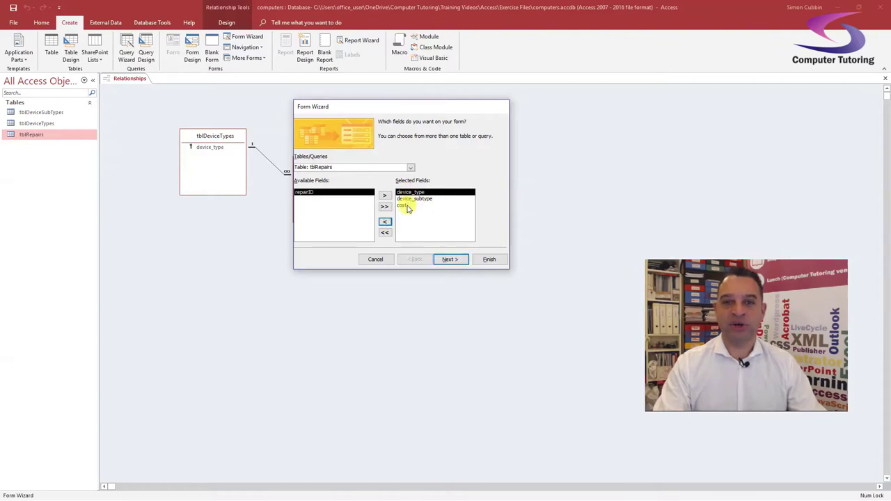
Give the form a Datasheet layout, title it frmRepairs, and finish the wizard with the form opened for viewing
{"action": "left_click", "coordinate": [447, 260]}
{"action": "left_click", "coordinate": [430, 171]}
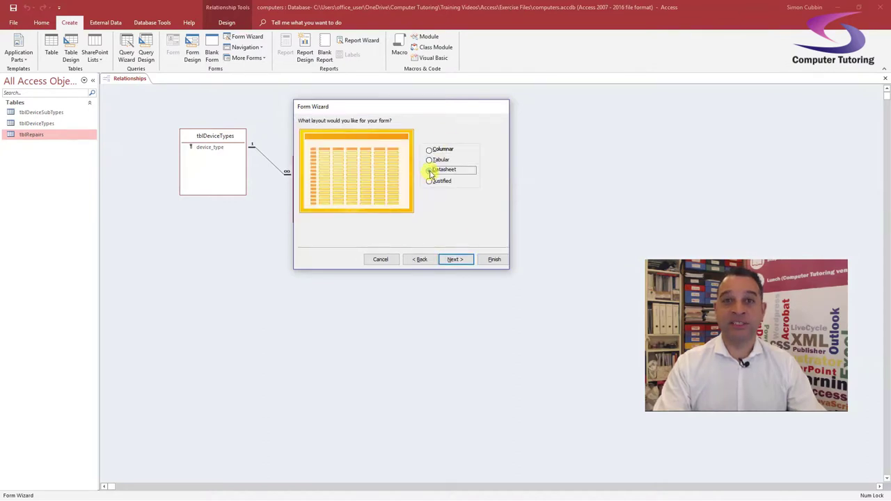
{"action": "left_click", "coordinate": [453, 259]}
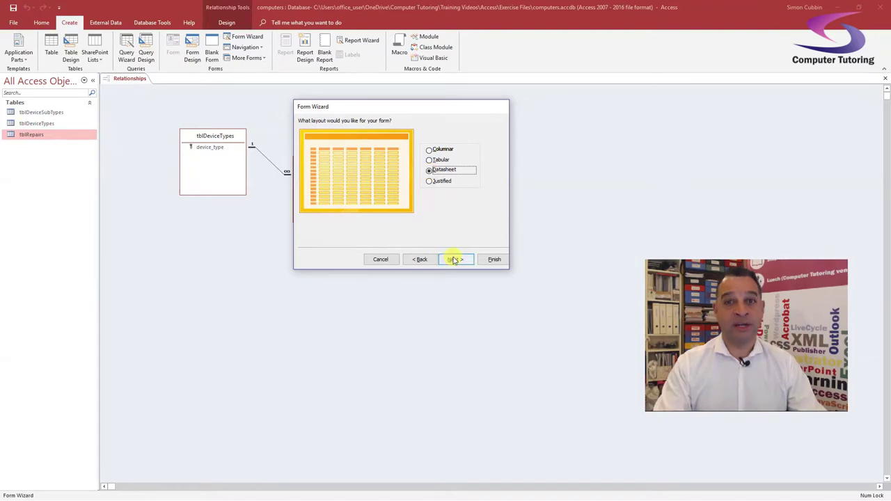
{"action": "left_click", "coordinate": [380, 131]}
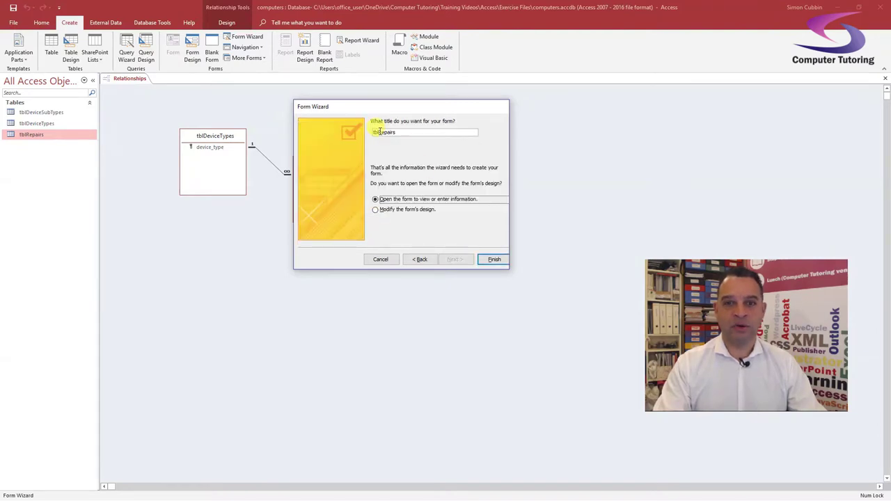
{"action": "left_click_drag", "start_coordinate": [377, 132], "coordinate": [372, 133]}
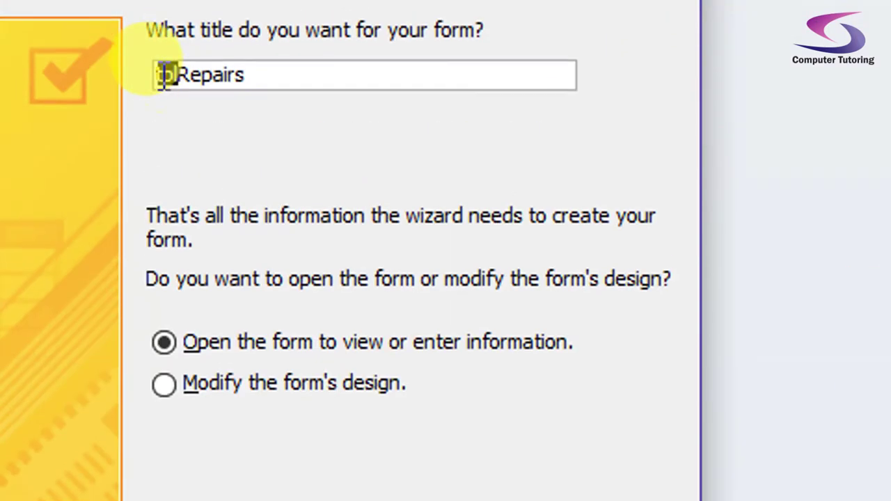
{"action": "type", "text": "frm"}
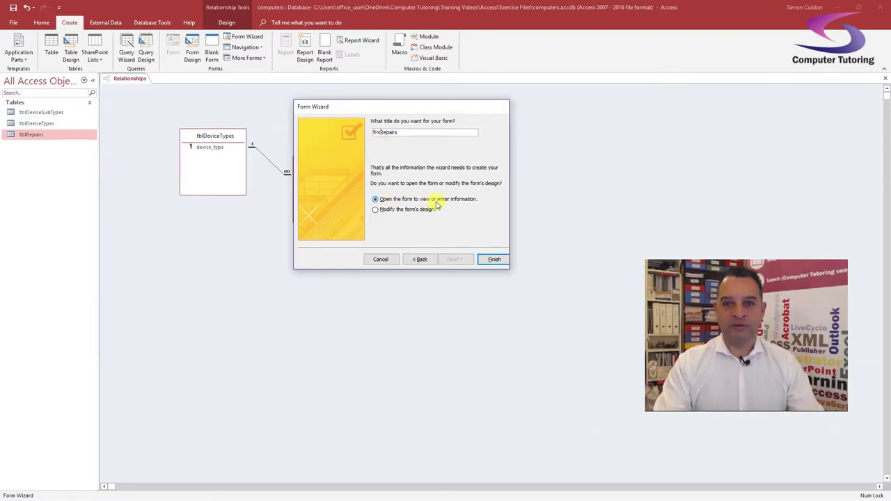
{"action": "left_click", "coordinate": [489, 257]}
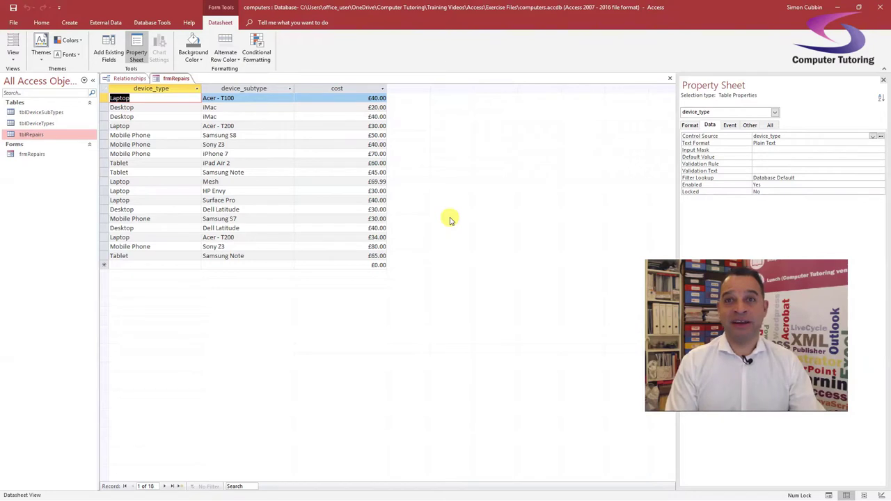
Switch frmRepairs to Design View and select the device_type text box in the Detail section
{"action": "left_click", "coordinate": [134, 265]}
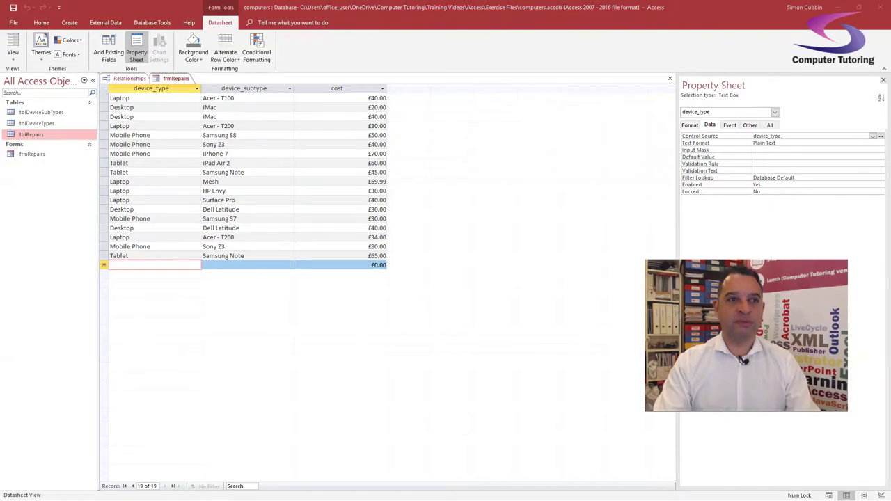
{"action": "left_click", "coordinate": [58, 145]}
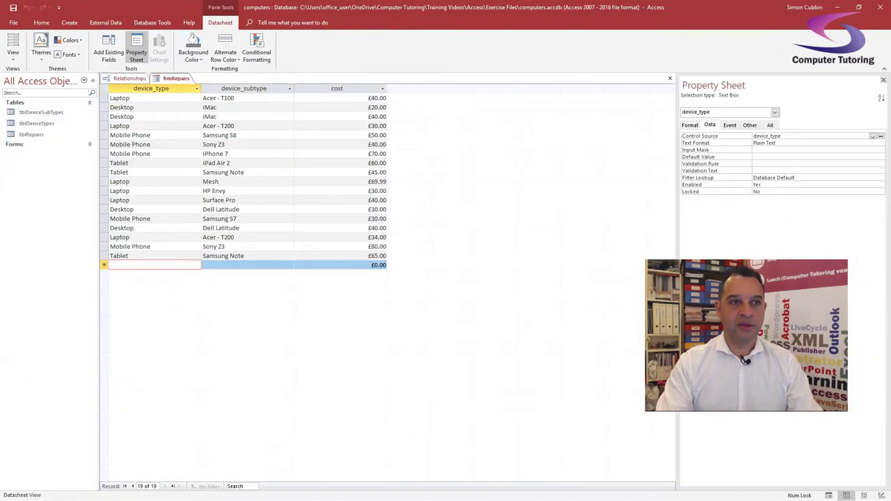
{"action": "left_click", "coordinate": [39, 167]}
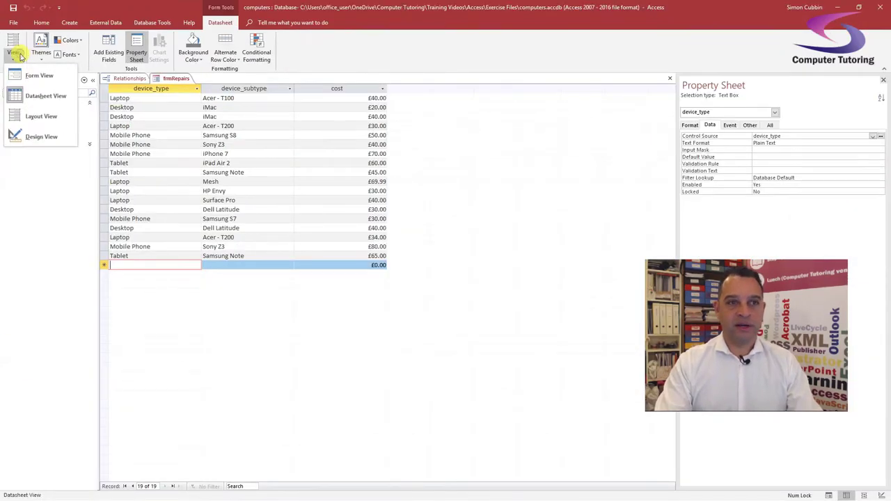
{"action": "left_click", "coordinate": [27, 136]}
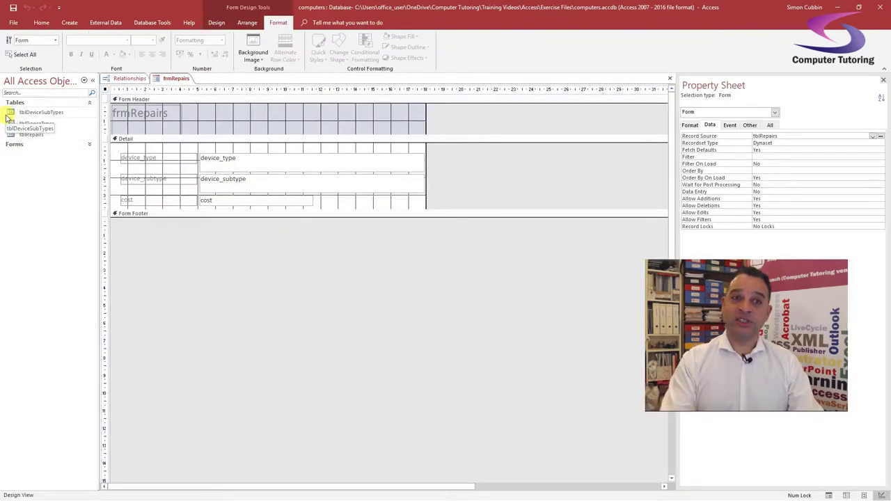
{"action": "left_click", "coordinate": [248, 155]}
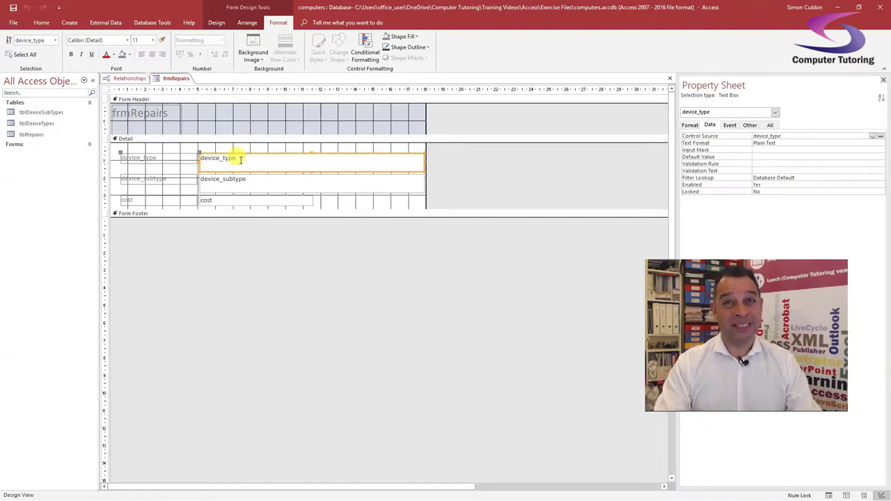
Convert the device_type text box in the Detail section to a combo box
{"action": "right_click", "coordinate": [240, 160]}
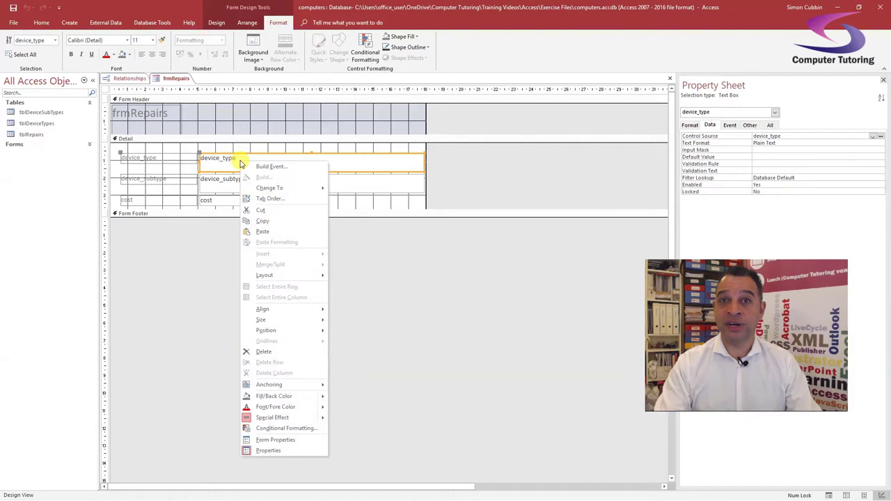
{"action": "mouse_move", "coordinate": [277, 189]}
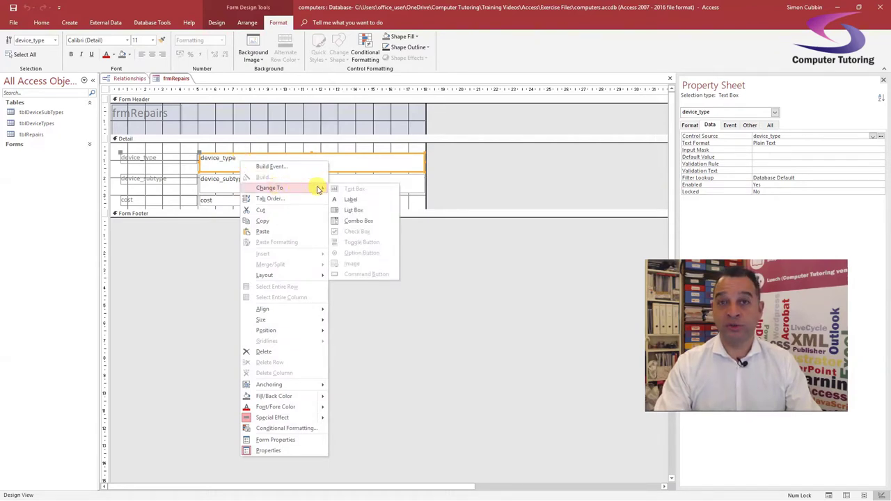
{"action": "left_click", "coordinate": [392, 222]}
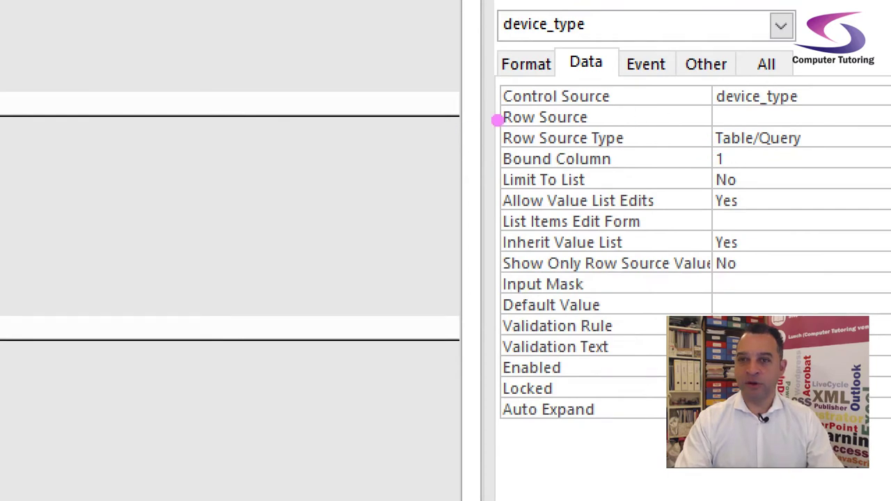
Start building a Row Source query for the device_type combo box and add the tblDeviceTypes table to it
{"action": "mouse_move", "coordinate": [724, 129]}
{"action": "left_mouse_down"}
{"action": "mouse_move", "coordinate": [676, 189]}
{"action": "mouse_move", "coordinate": [509, 351]}
{"action": "left_mouse_up"}
{"action": "left_click", "coordinate": [713, 116]}
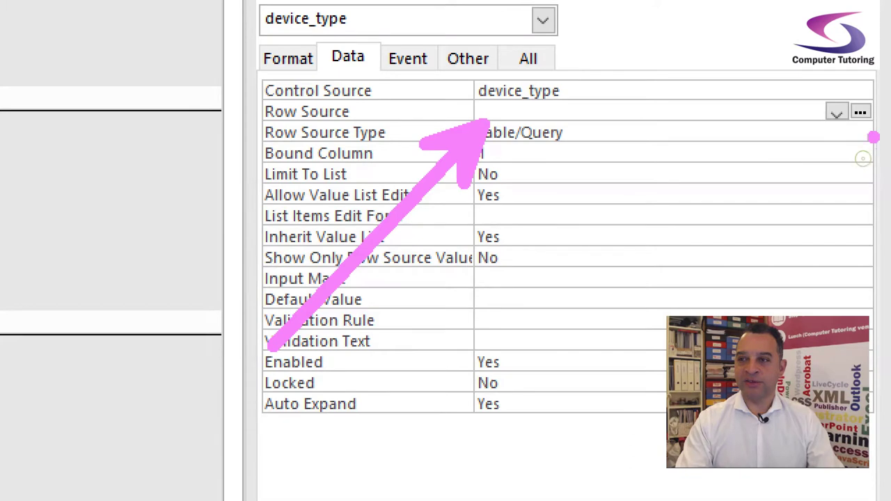
{"action": "left_click_drag", "start_coordinate": [860, 116], "coordinate": [840, 285]}
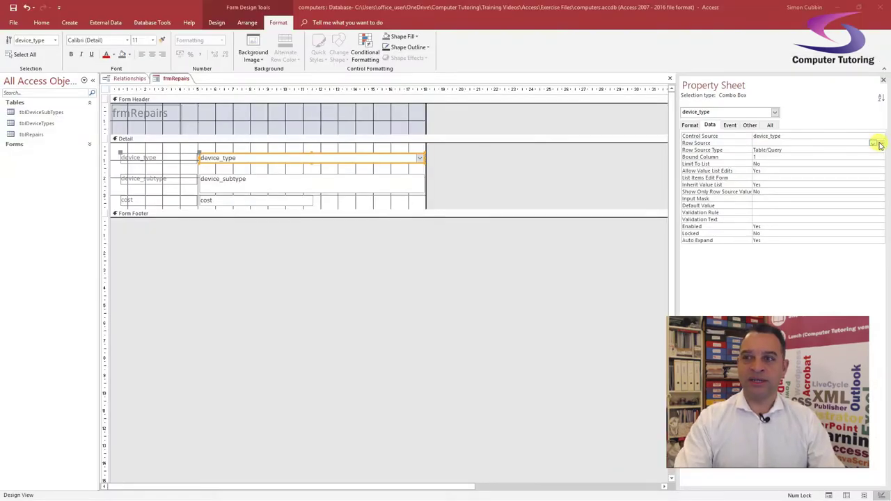
{"action": "left_click", "coordinate": [881, 144]}
{"action": "left_click", "coordinate": [880, 145]}
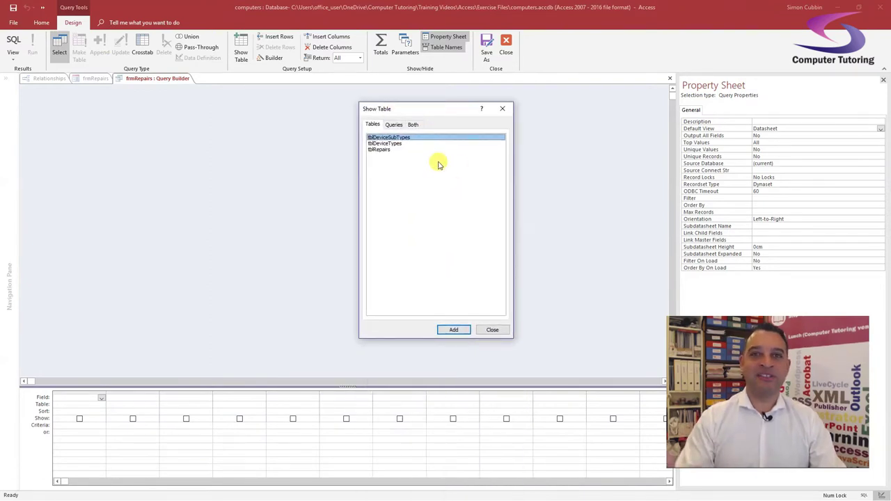
{"action": "left_click", "coordinate": [395, 145]}
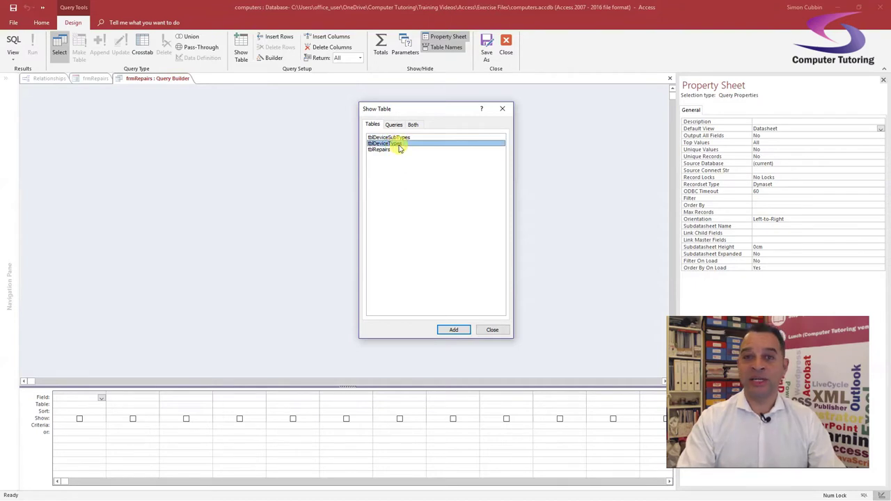
{"action": "left_click", "coordinate": [452, 332]}
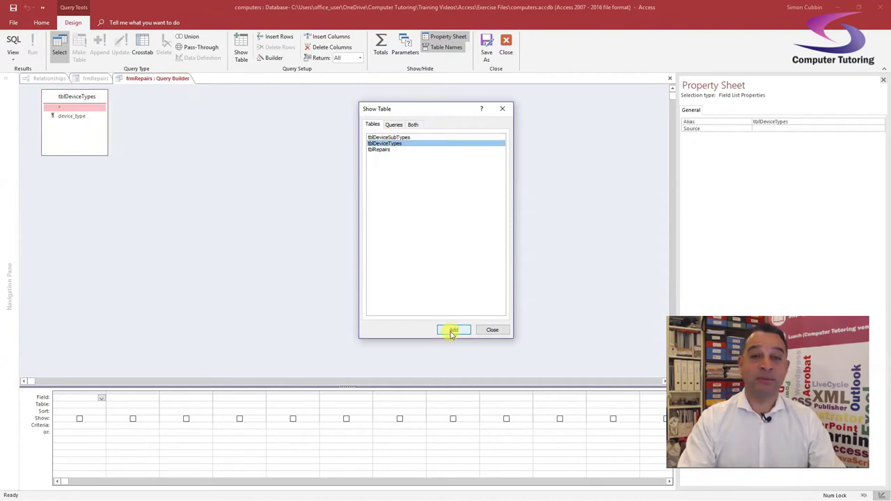
{"action": "left_click", "coordinate": [493, 331]}
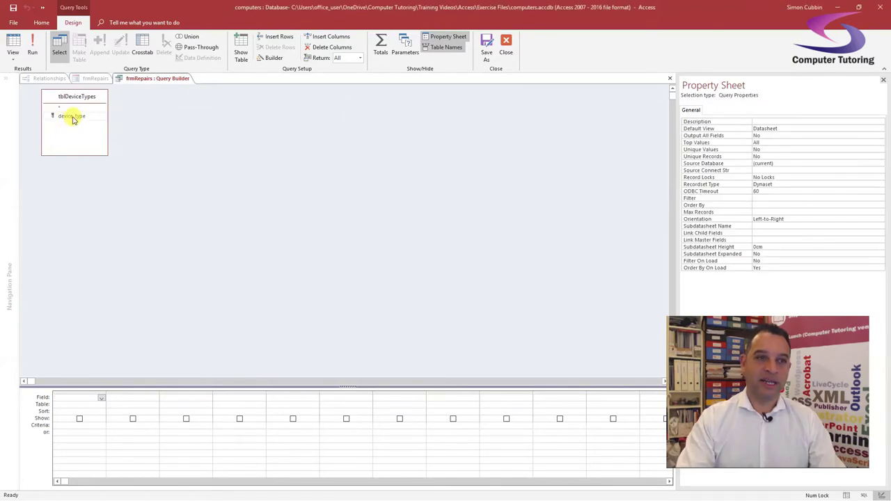
Include the device_type field in the query, preview its records, and save the query as the combo box's row source
{"action": "left_click_drag", "start_coordinate": [74, 117], "coordinate": [98, 396]}
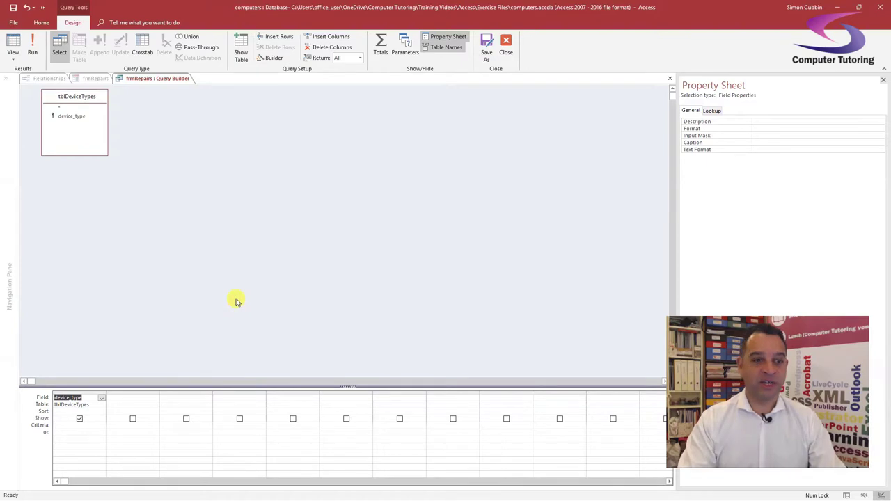
{"action": "left_click", "coordinate": [32, 46]}
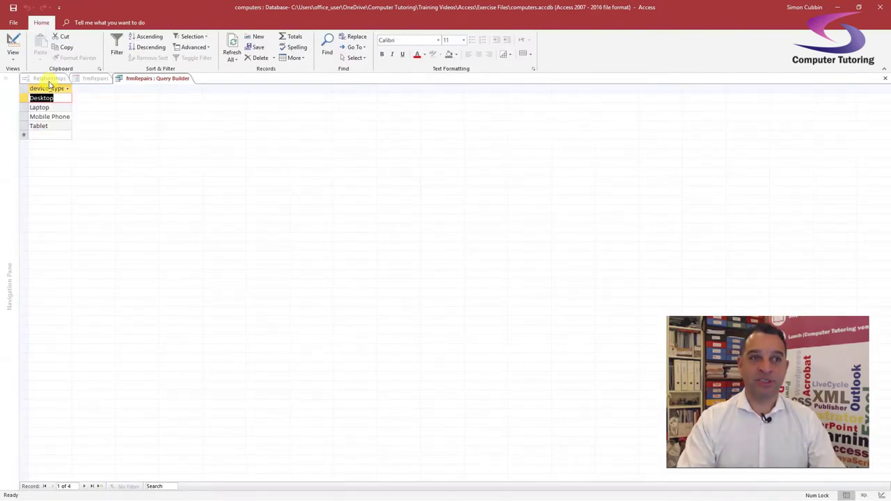
{"action": "left_click", "coordinate": [13, 43]}
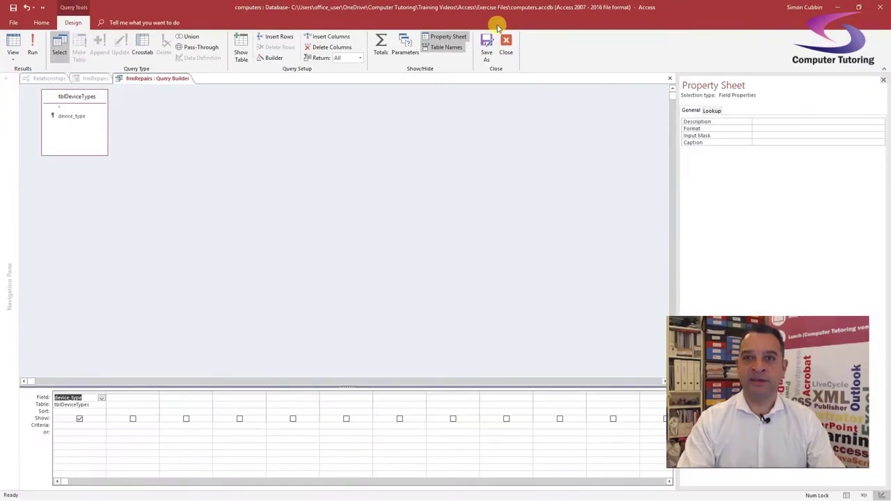
{"action": "left_click", "coordinate": [527, 80]}
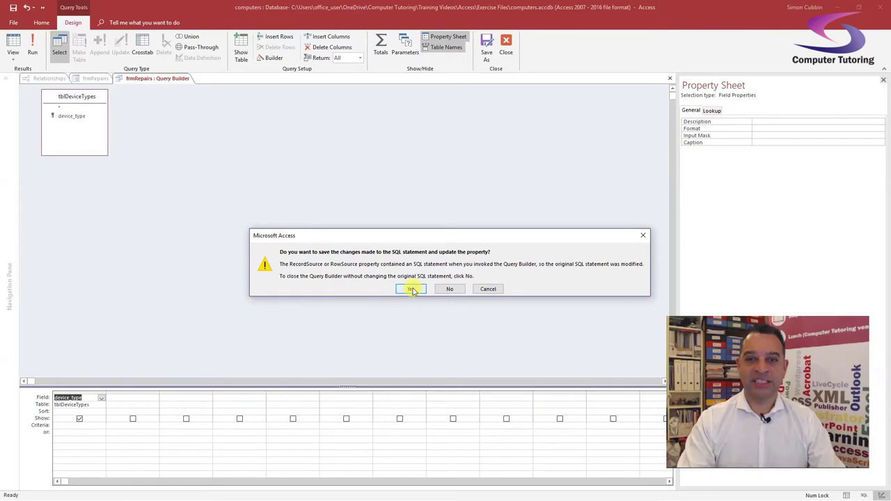
{"action": "left_click", "coordinate": [412, 289]}
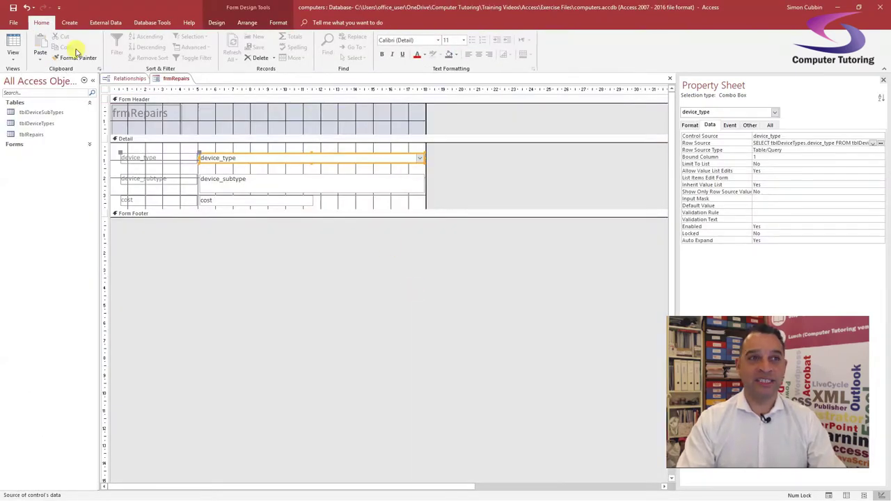
Show frmRepairs in Datasheet View and move the device_type column in front of device_subtype
{"action": "left_click", "coordinate": [14, 41]}
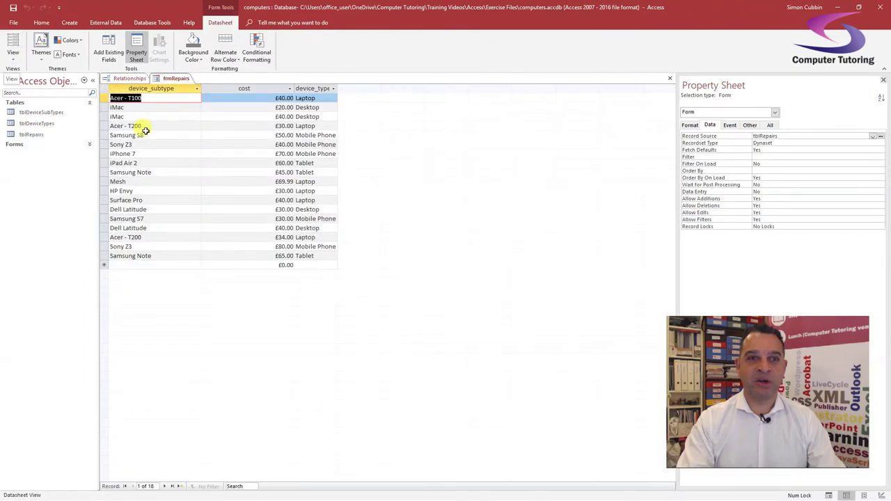
{"action": "left_click", "coordinate": [174, 97]}
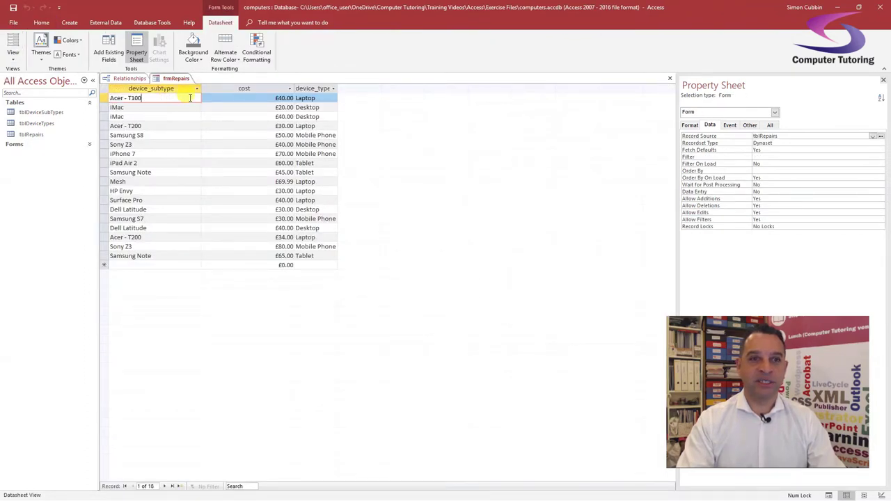
{"action": "left_click", "coordinate": [324, 98]}
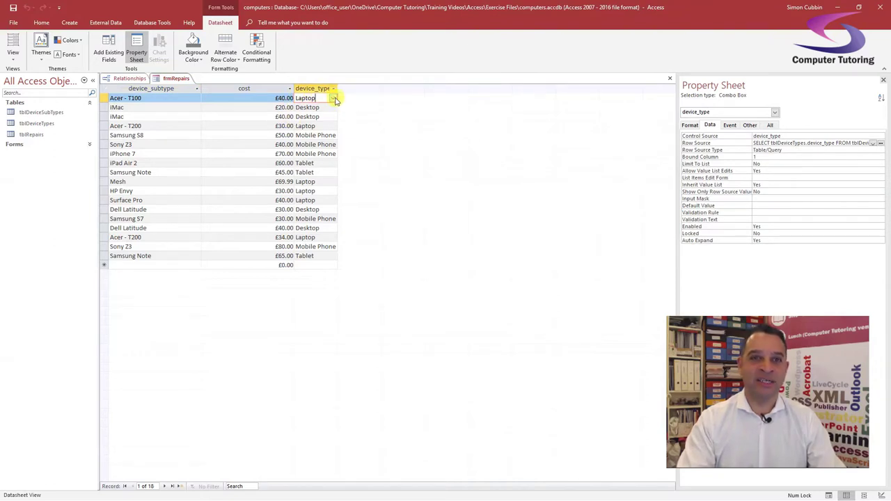
{"action": "left_click", "coordinate": [335, 100]}
{"action": "left_click", "coordinate": [335, 99]}
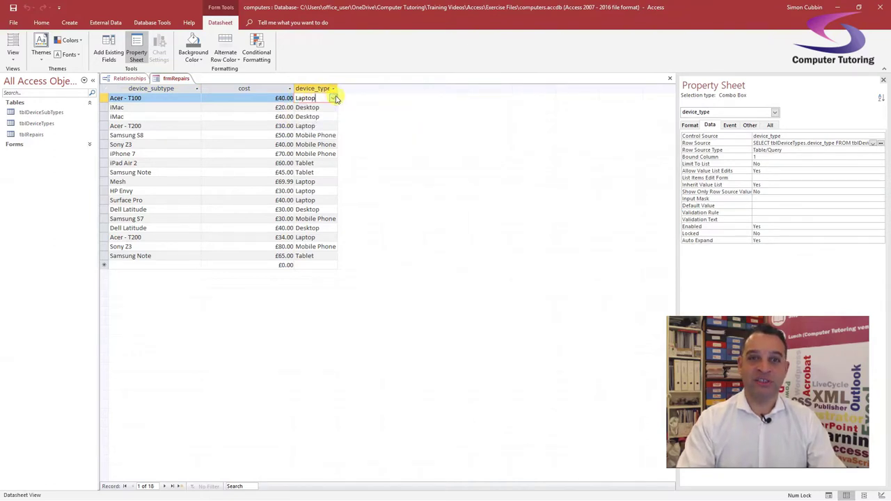
{"action": "left_click", "coordinate": [312, 89]}
{"action": "left_click_drag", "start_coordinate": [313, 88], "coordinate": [167, 93]}
Choose Desktop as the device_type of the first record and go to its device_subtype value
{"action": "left_click", "coordinate": [143, 98]}
{"action": "left_click", "coordinate": [148, 98]}
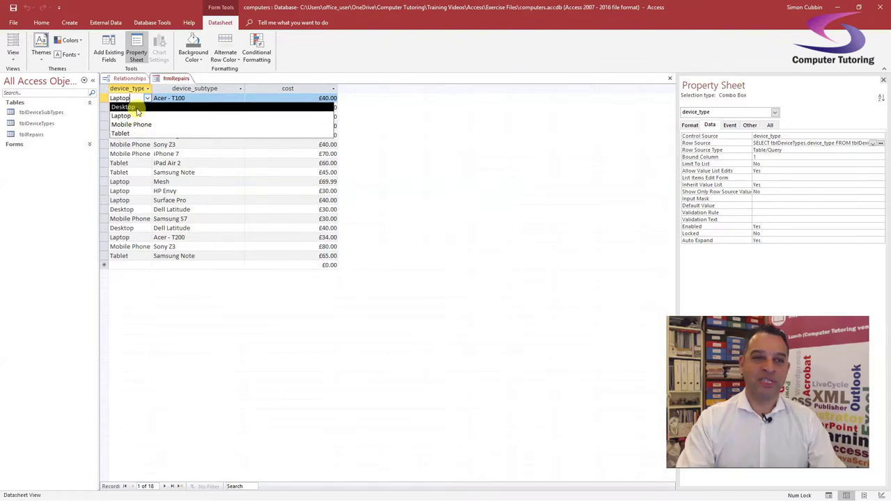
{"action": "left_click", "coordinate": [137, 111]}
{"action": "left_click", "coordinate": [205, 98]}
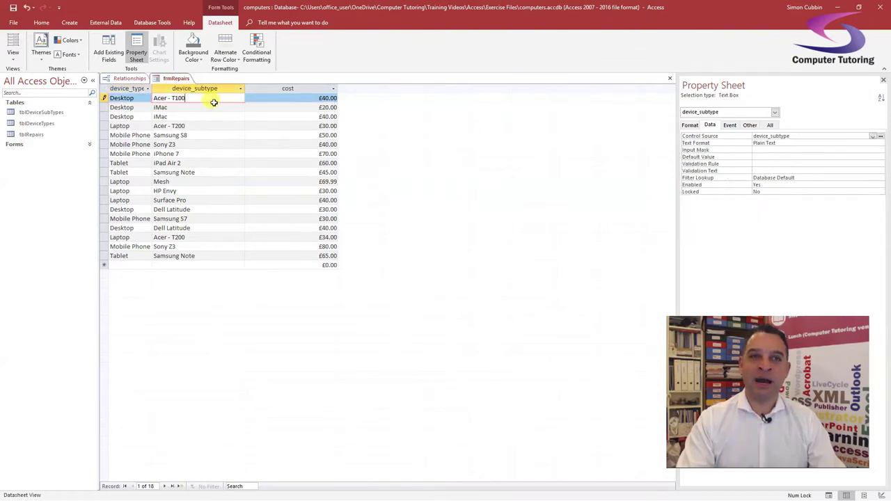
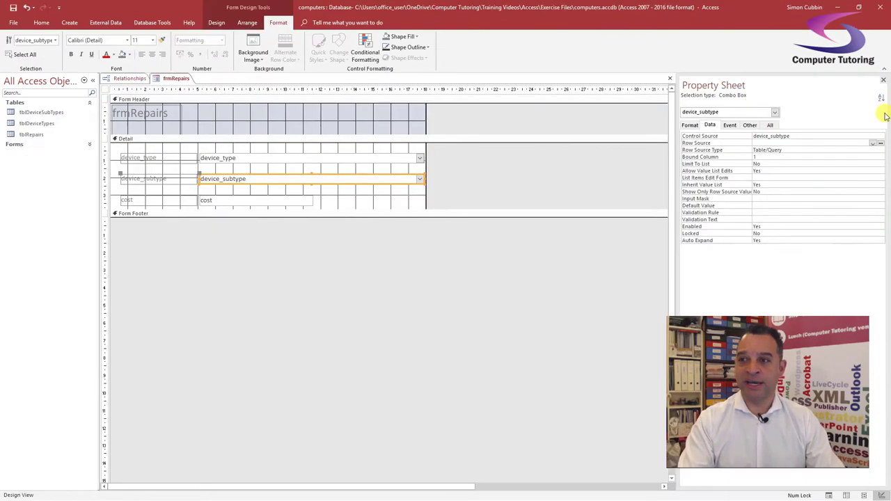
Start building a Row Source query for the device_subtype combo box and add the tblDeviceSubTypes table to it
{"action": "left_click", "coordinate": [881, 145]}
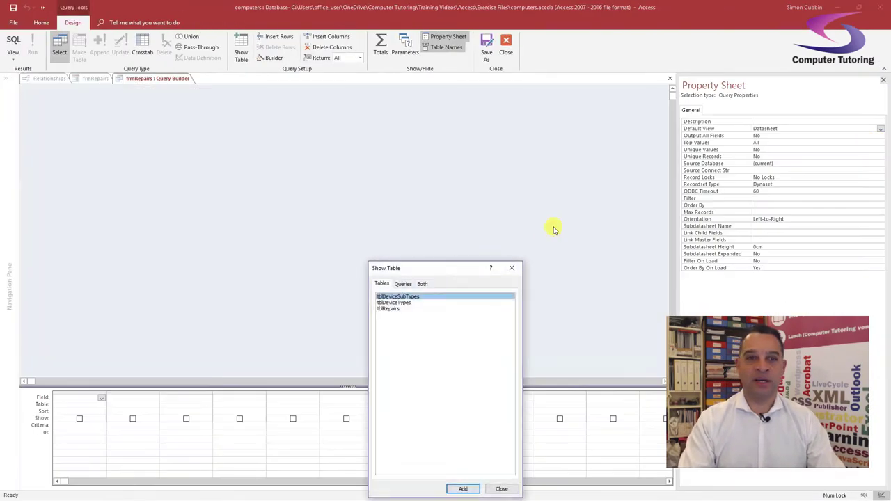
{"action": "left_click_drag", "start_coordinate": [444, 273], "coordinate": [411, 113]}
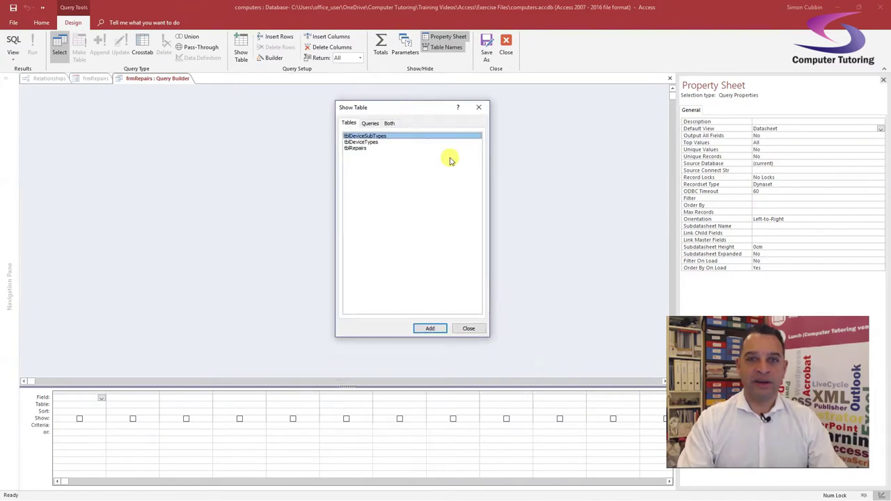
{"action": "double_click", "coordinate": [371, 138]}
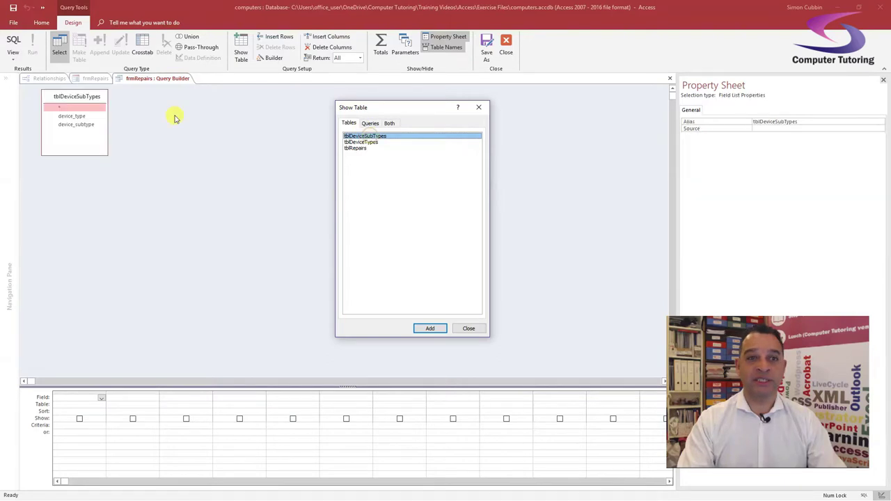
{"action": "left_click", "coordinate": [467, 329]}
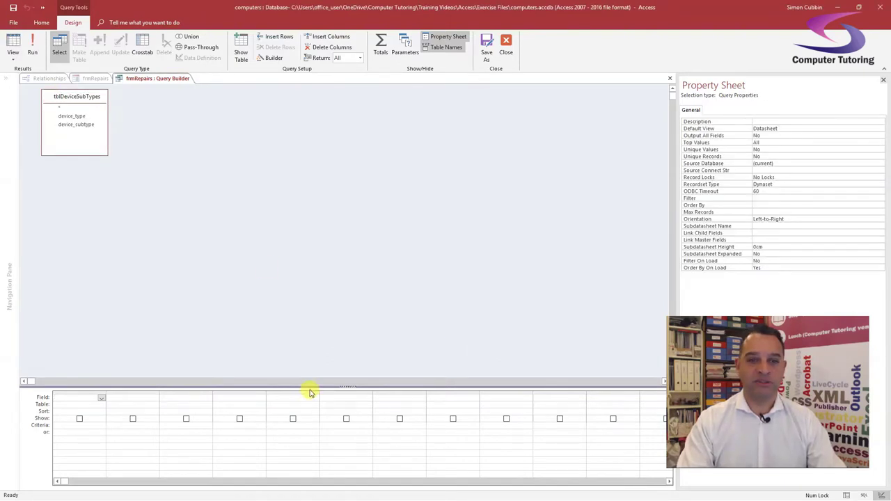
Enlarge the query's design grid area, add the device_type and device_subtype fields, and preview the query's records
{"action": "left_click_drag", "start_coordinate": [310, 387], "coordinate": [307, 181]}
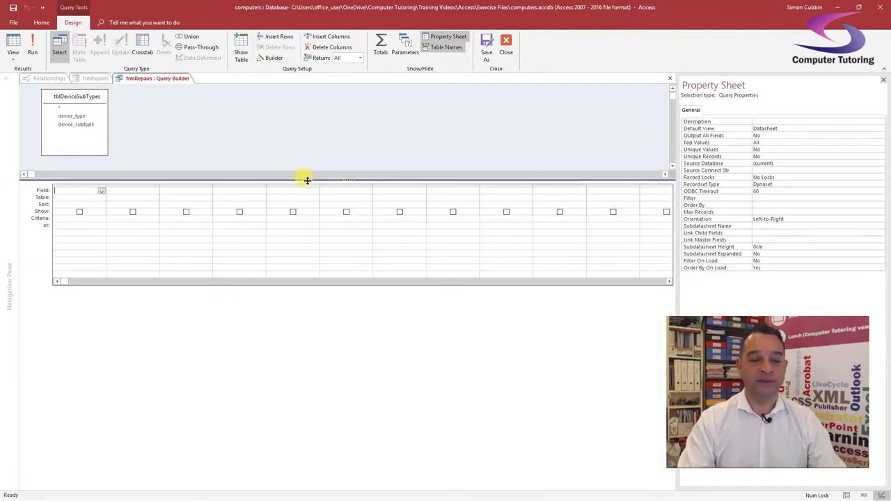
{"action": "left_click", "coordinate": [70, 116]}
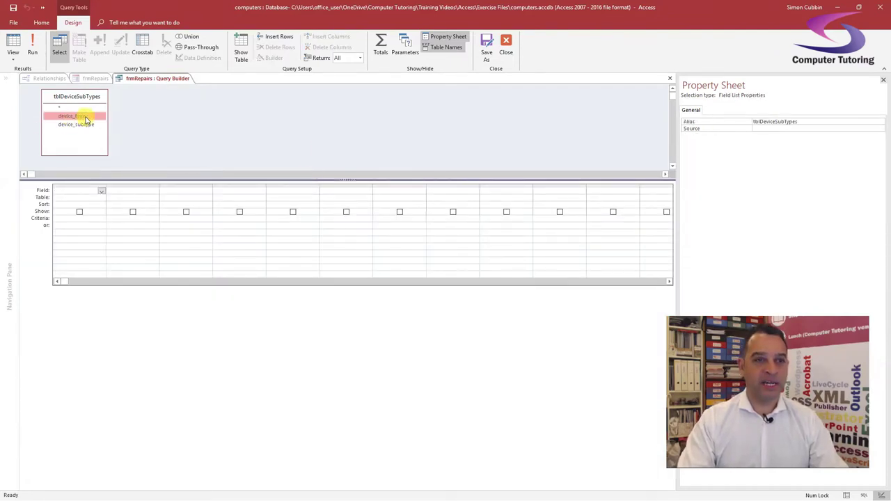
{"action": "left_click", "coordinate": [84, 125], "text": "shift"}
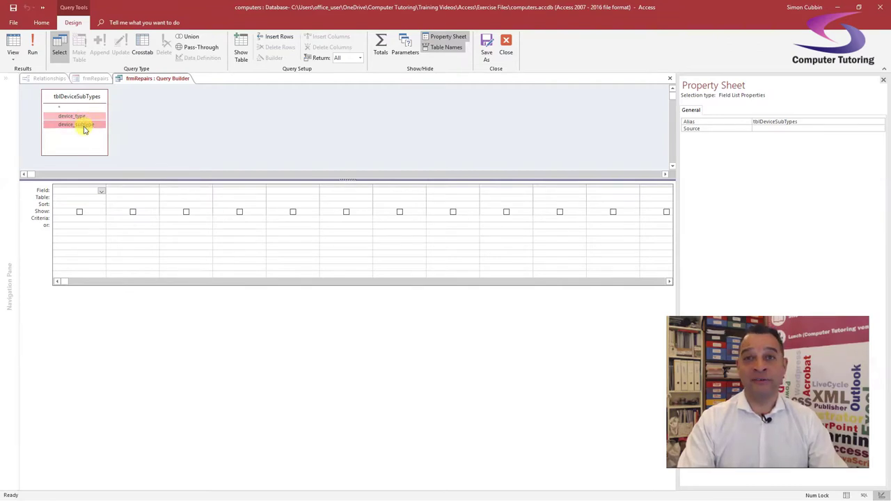
{"action": "left_click_drag", "start_coordinate": [85, 130], "coordinate": [72, 189]}
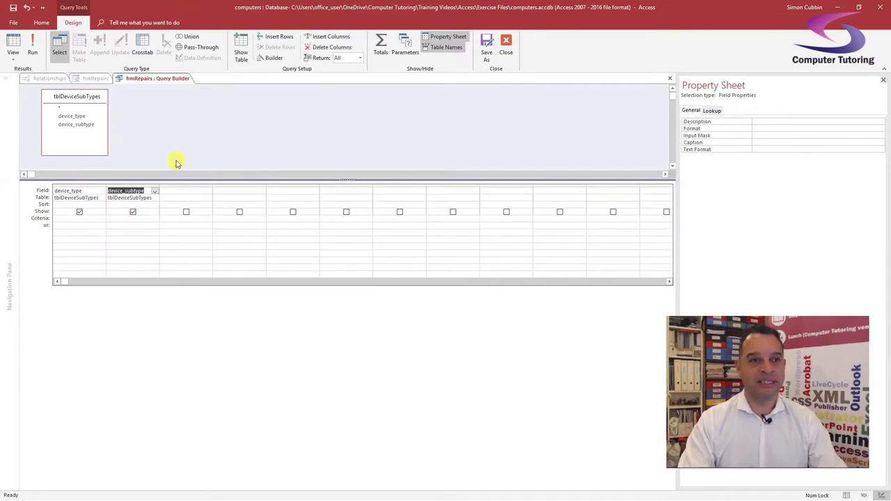
{"action": "left_click", "coordinate": [13, 44]}
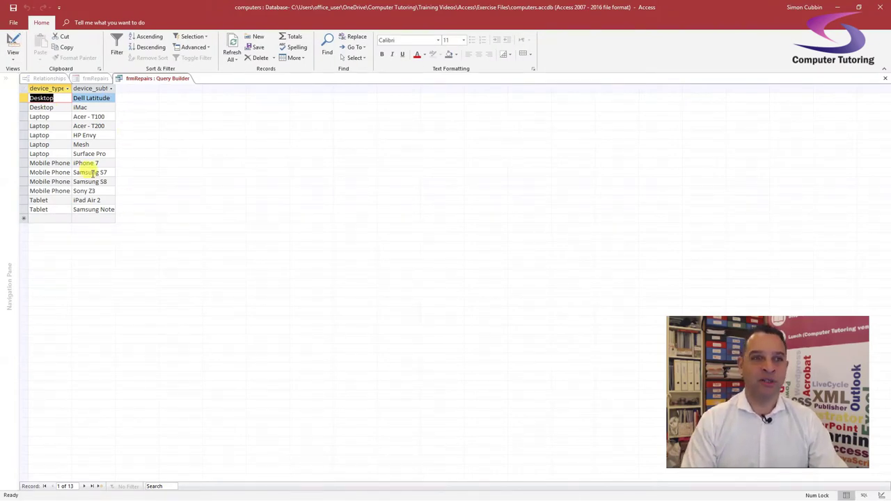
{"action": "left_click", "coordinate": [13, 40]}
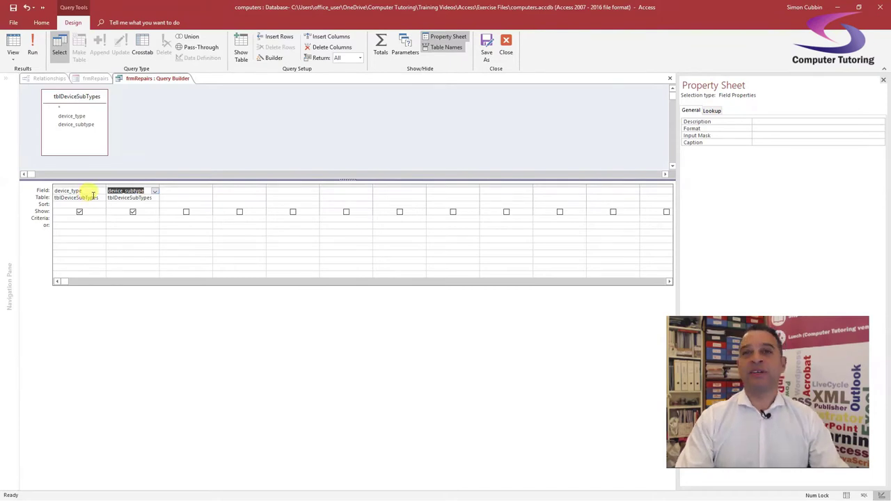
Set the device_type criterion to "Laptop", preview the filtered subtypes, and return to the query design
{"action": "left_click", "coordinate": [65, 218]}
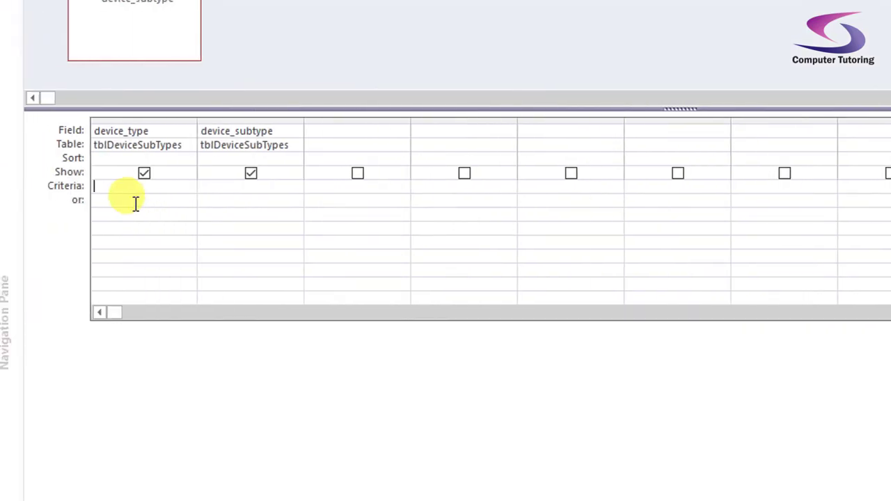
{"action": "type", "text": "Laptop\""}
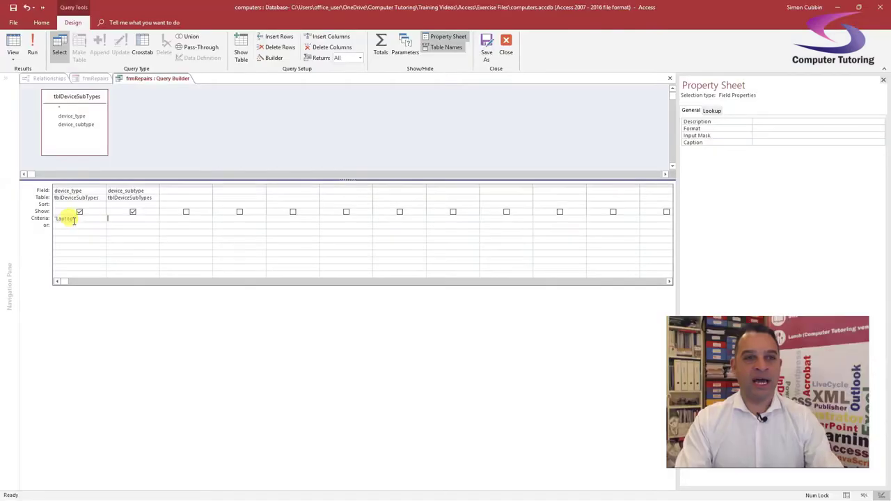
{"action": "left_click", "coordinate": [13, 43]}
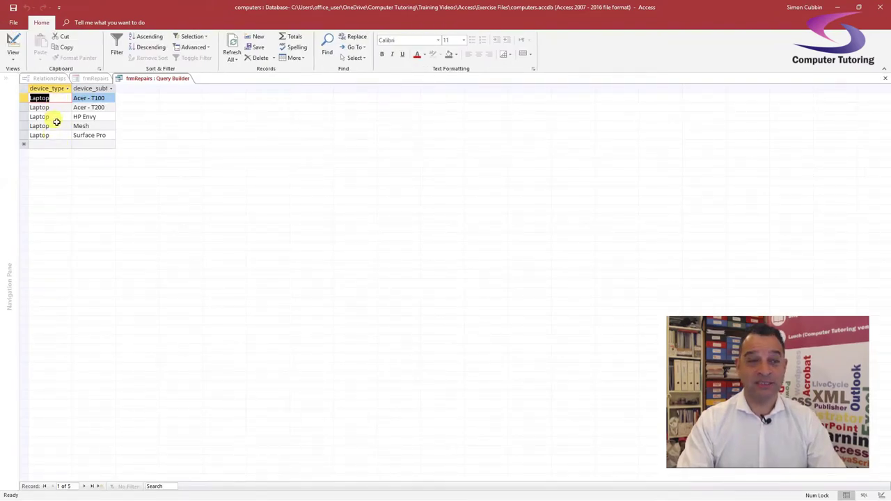
{"action": "left_click", "coordinate": [13, 43]}
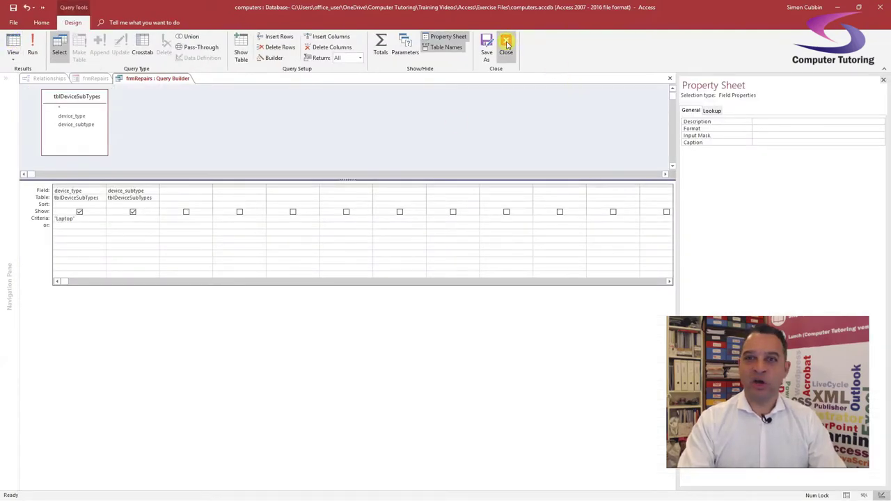
Save the query as the device_subtype combo box's Row Source and check its dropdown on the first record in Datasheet view
{"action": "left_click", "coordinate": [507, 47]}
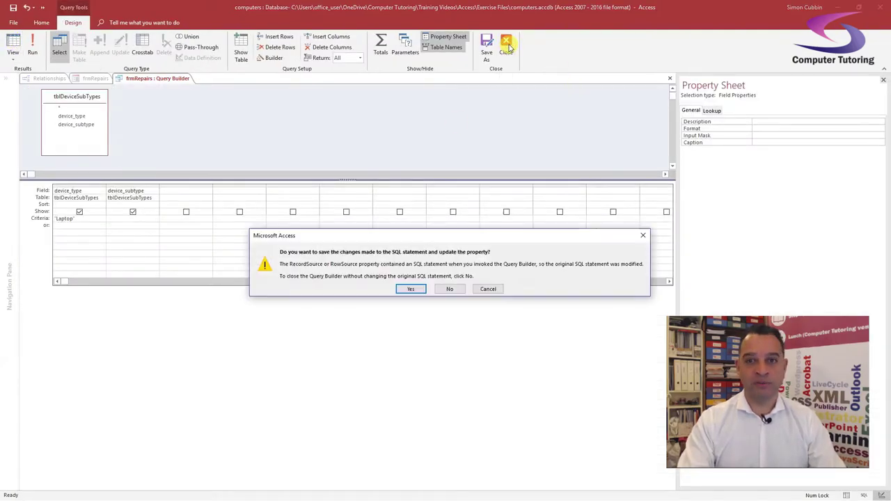
{"action": "left_click", "coordinate": [409, 289]}
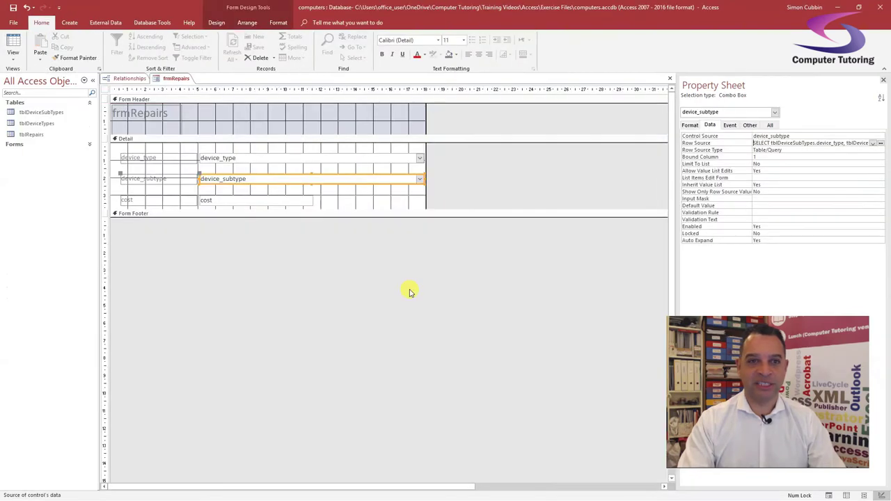
{"action": "left_click", "coordinate": [15, 42]}
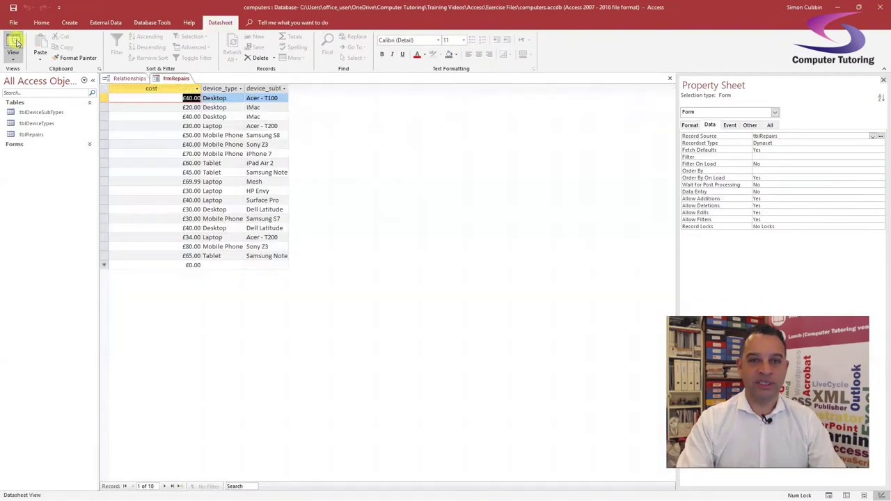
{"action": "left_click", "coordinate": [264, 98]}
{"action": "left_click", "coordinate": [283, 99]}
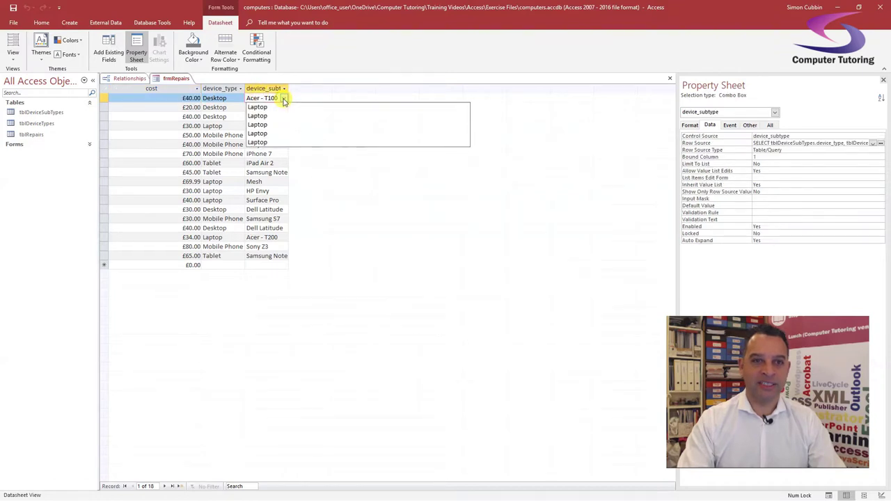
{"action": "left_click", "coordinate": [285, 99]}
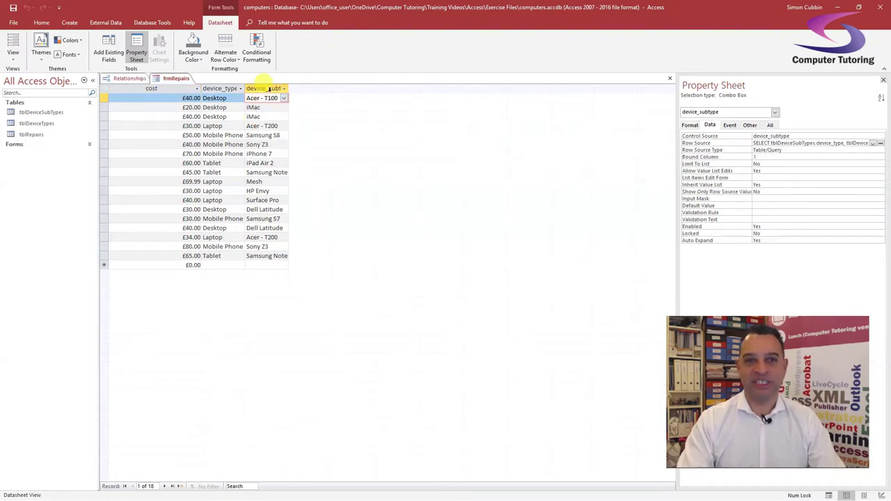
{"action": "left_click", "coordinate": [283, 98]}
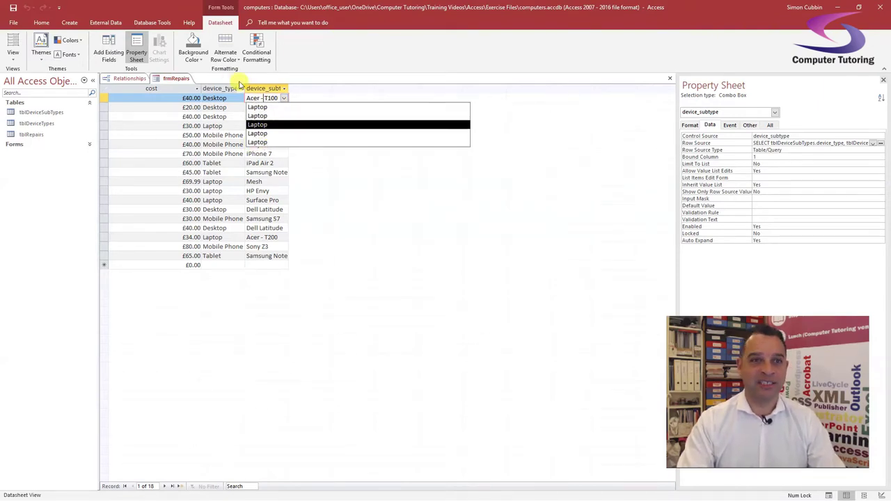
Reopen the device_subtype Row Source query from the form's Design view and hide the device_type field from its output
{"action": "left_click", "coordinate": [13, 54]}
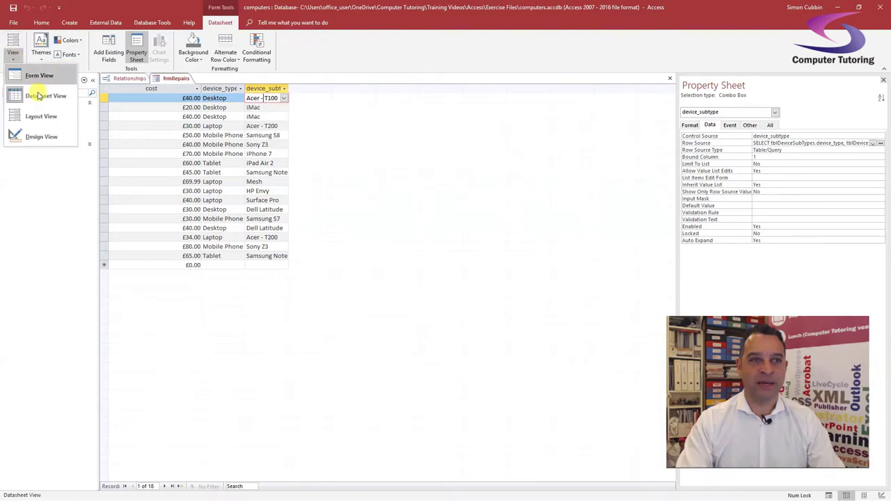
{"action": "left_click", "coordinate": [34, 138]}
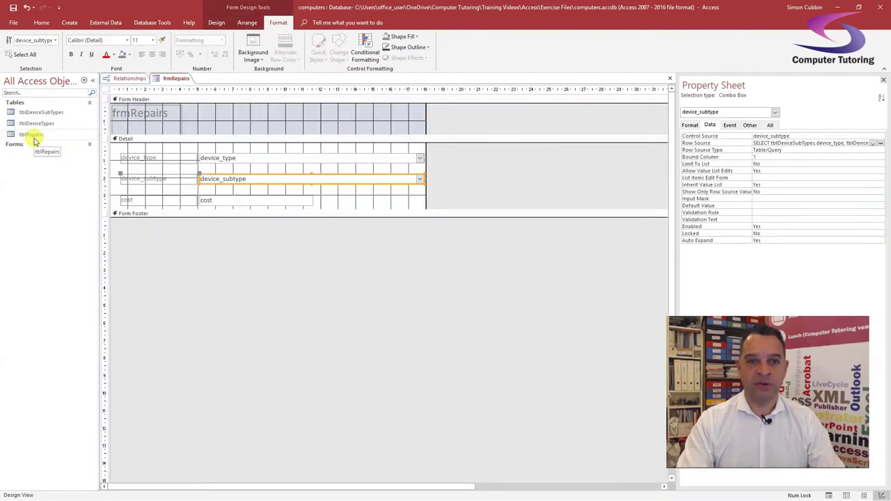
{"action": "left_click", "coordinate": [881, 143]}
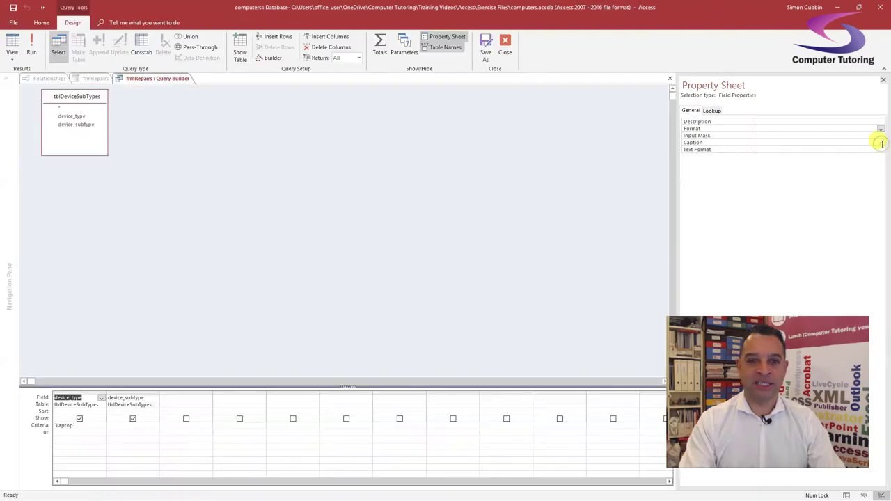
{"action": "left_click", "coordinate": [79, 419]}
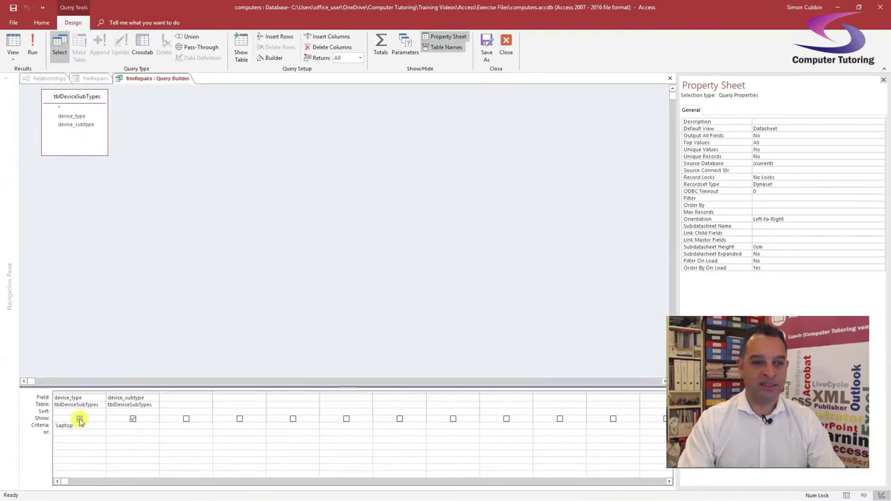
{"action": "left_click", "coordinate": [80, 419]}
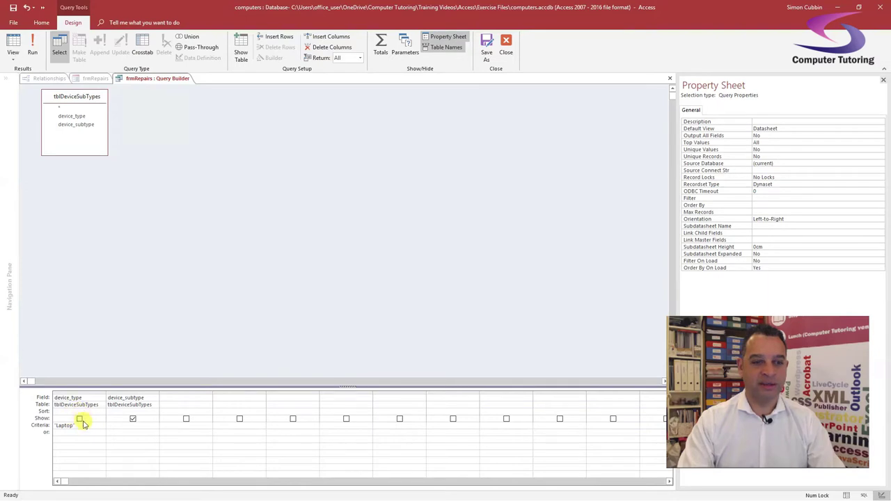
Move the device_subtype column in front of device_type in the query and save the changed Row Source
{"action": "left_click", "coordinate": [129, 391]}
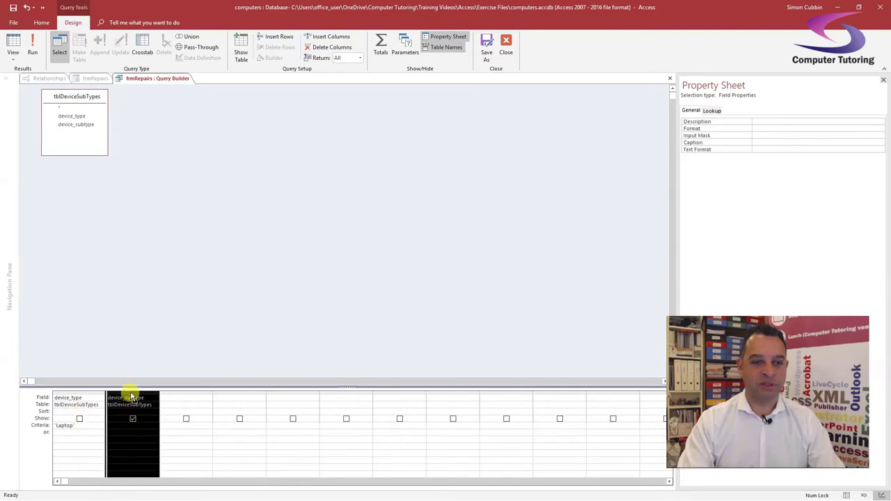
{"action": "left_click_drag", "start_coordinate": [69, 400], "coordinate": [65, 398]}
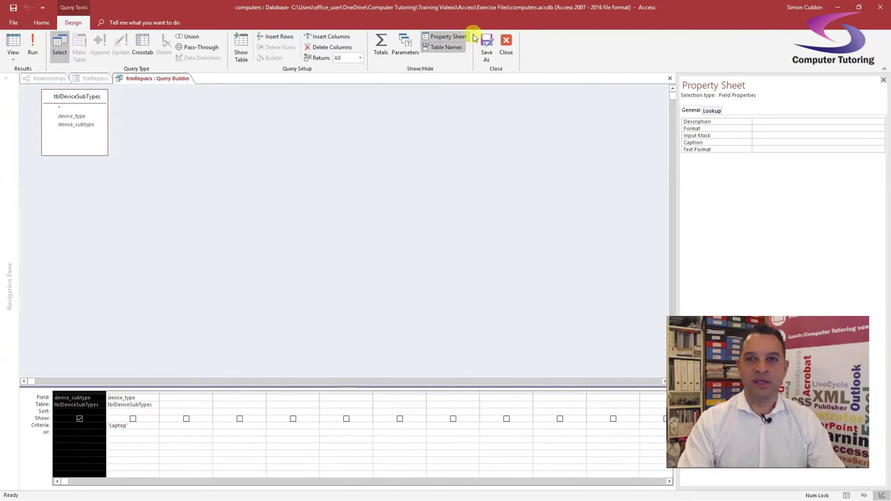
{"action": "left_click", "coordinate": [508, 46]}
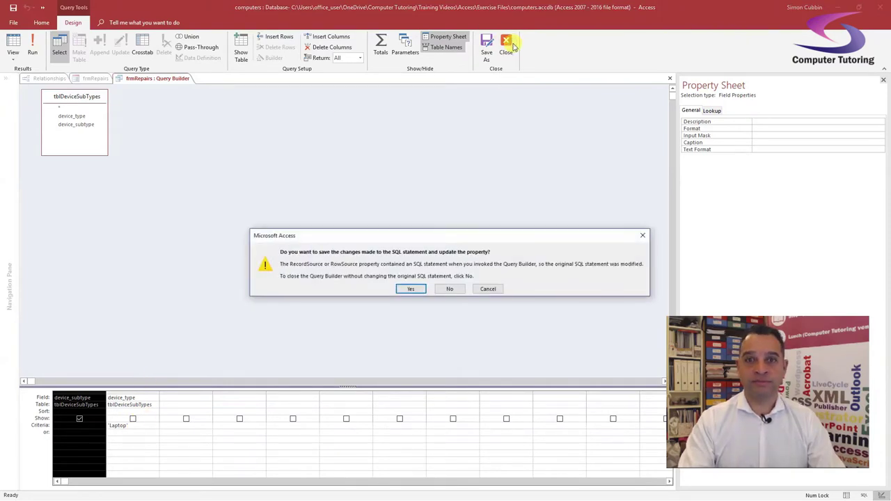
{"action": "left_click", "coordinate": [411, 289]}
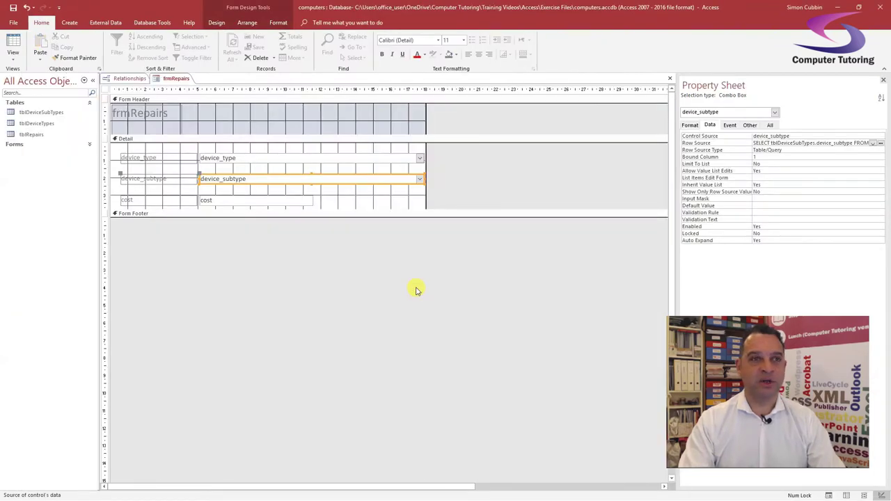
Show the form as a datasheet and check the device_subtype dropdown on the first record and the £50.00 Mobile Phone record
{"action": "left_click", "coordinate": [16, 43]}
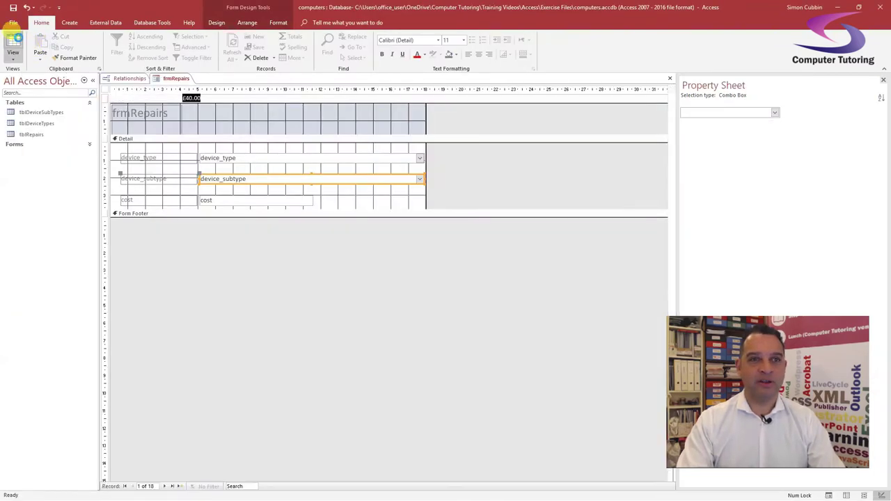
{"action": "left_click", "coordinate": [277, 98]}
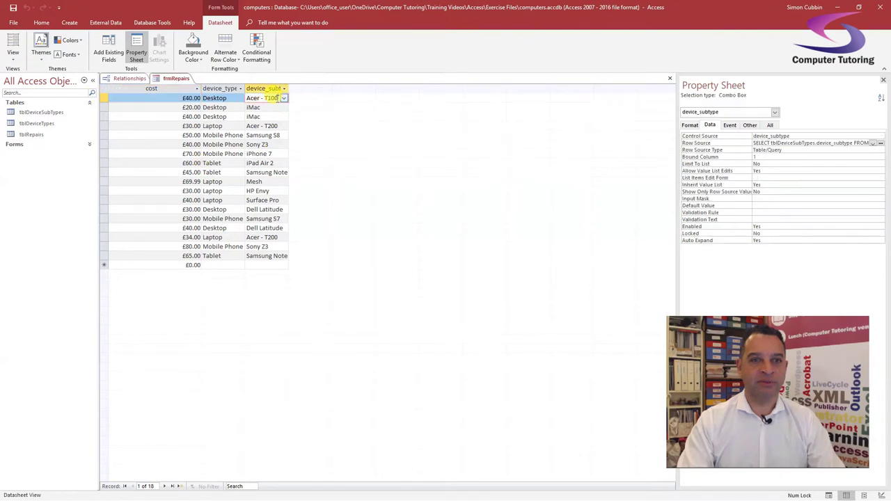
{"action": "left_click", "coordinate": [283, 98]}
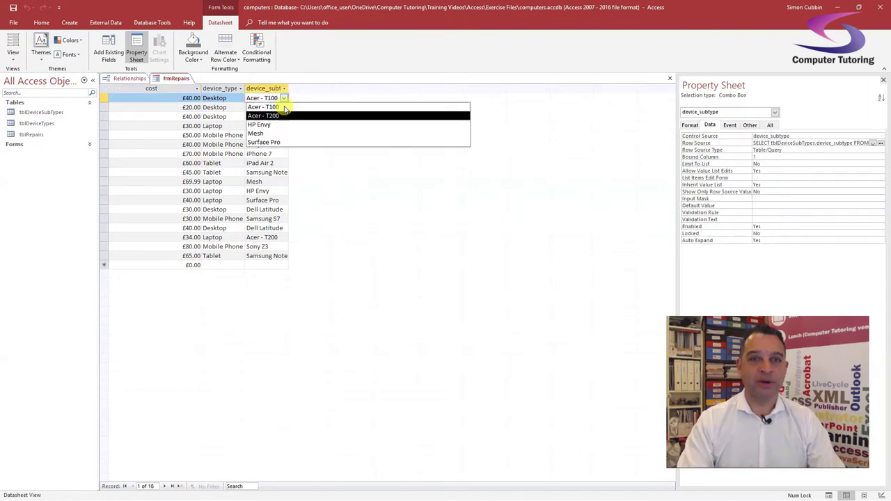
{"action": "left_click", "coordinate": [278, 107]}
{"action": "left_click", "coordinate": [255, 135]}
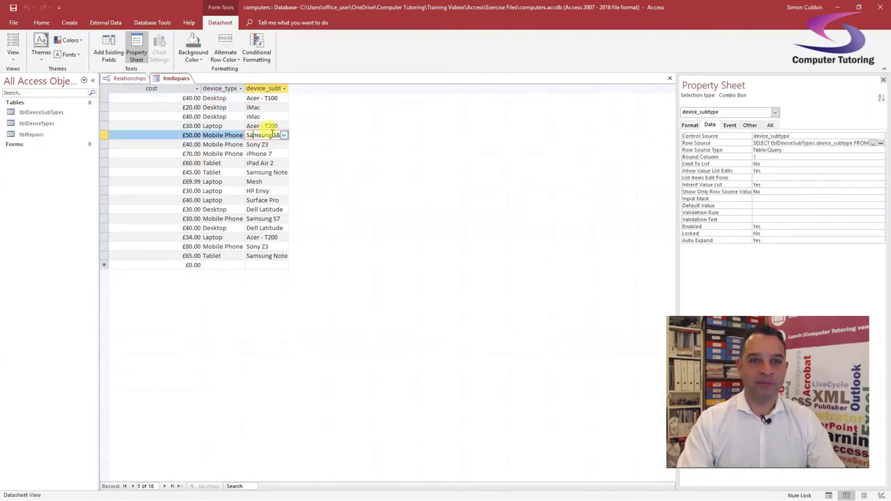
{"action": "left_click", "coordinate": [285, 135]}
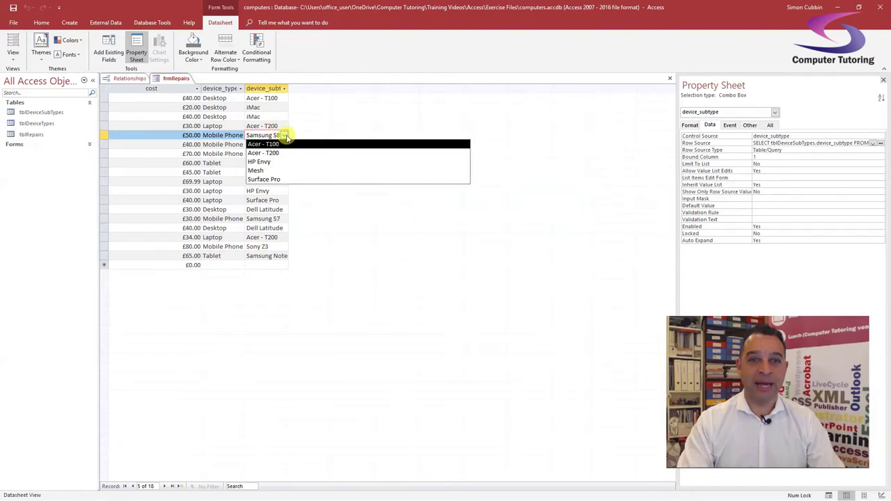
{"action": "left_click", "coordinate": [286, 136]}
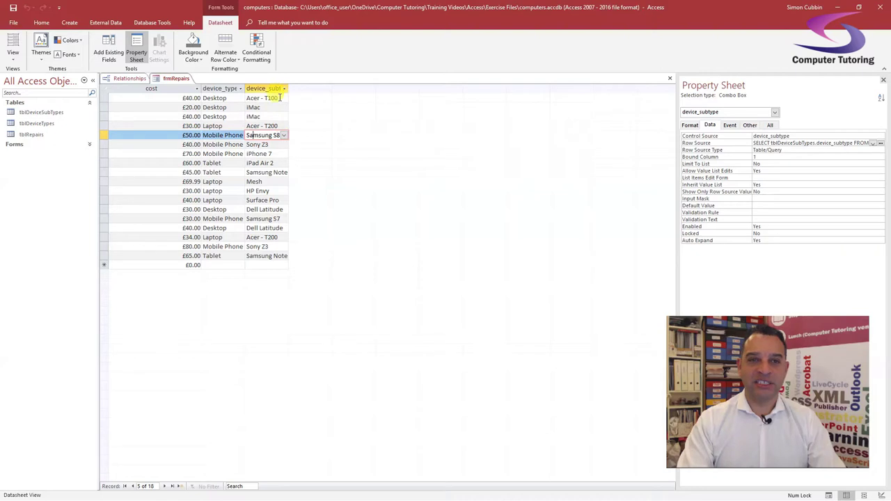
{"action": "left_click", "coordinate": [279, 97]}
{"action": "left_click", "coordinate": [216, 98]}
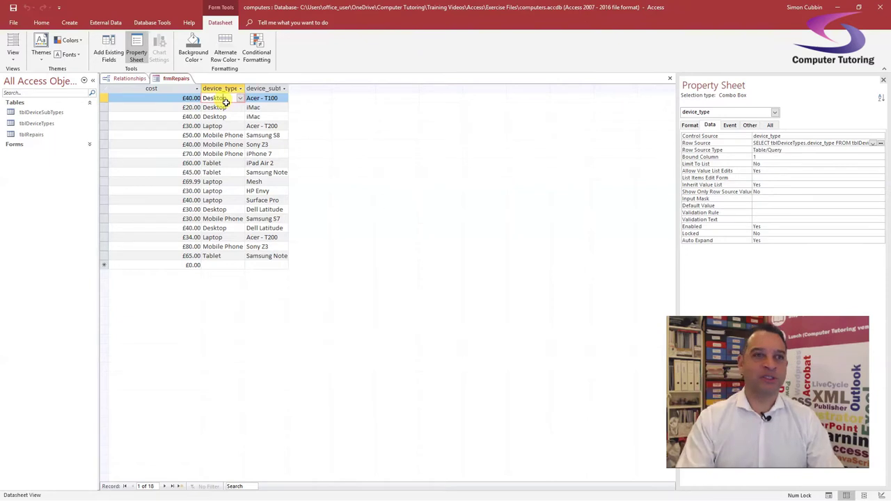
Return to the form's Design view and check the Name property of the device_type and device_subtype combo boxes
{"action": "left_click", "coordinate": [13, 60]}
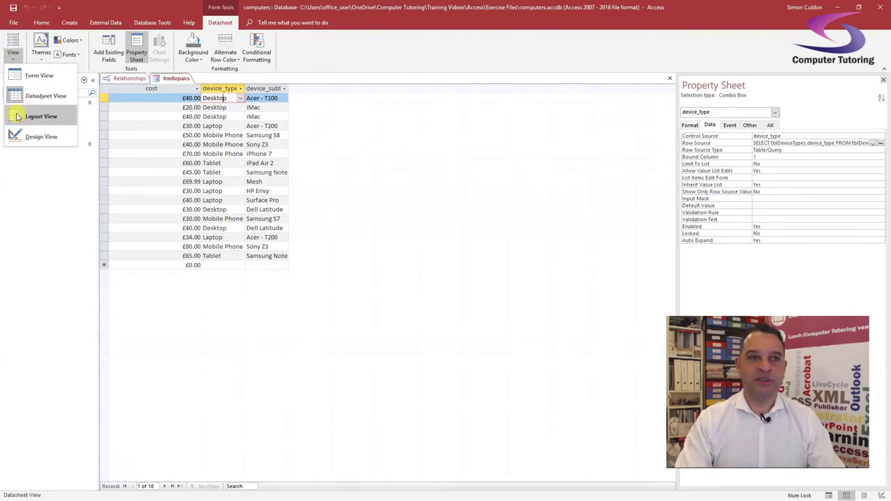
{"action": "left_click", "coordinate": [16, 135]}
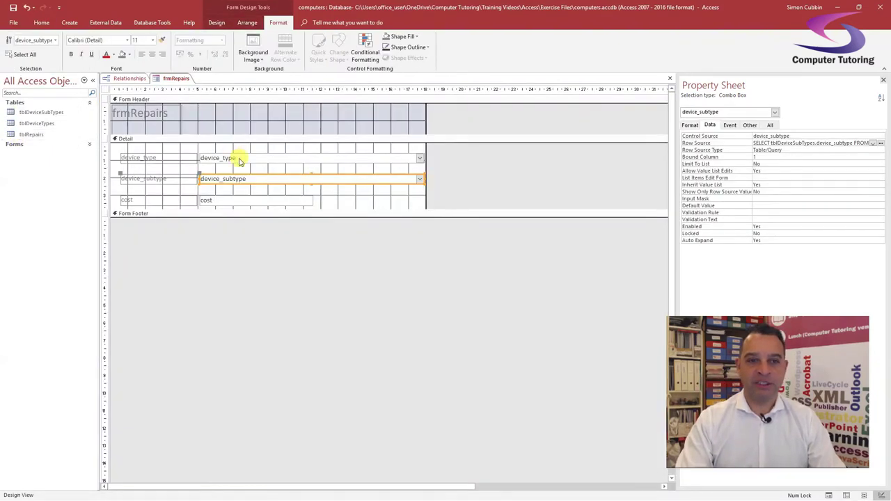
{"action": "left_click", "coordinate": [231, 157]}
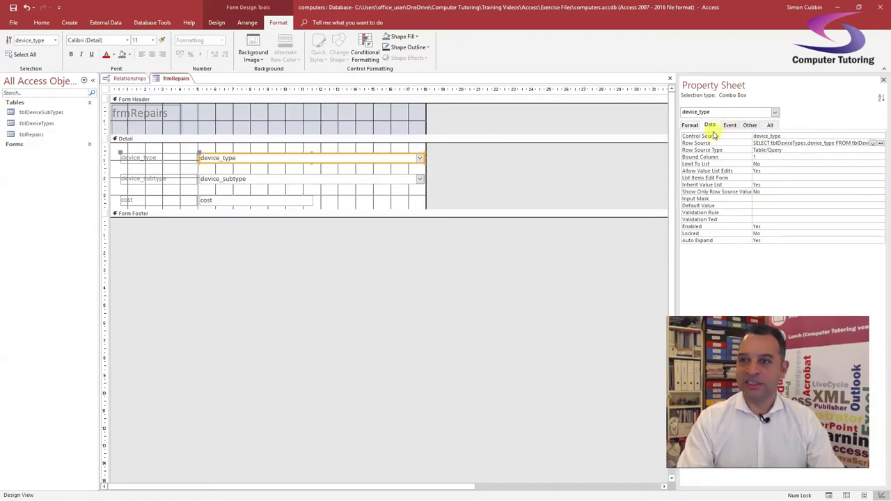
{"action": "left_click", "coordinate": [750, 126]}
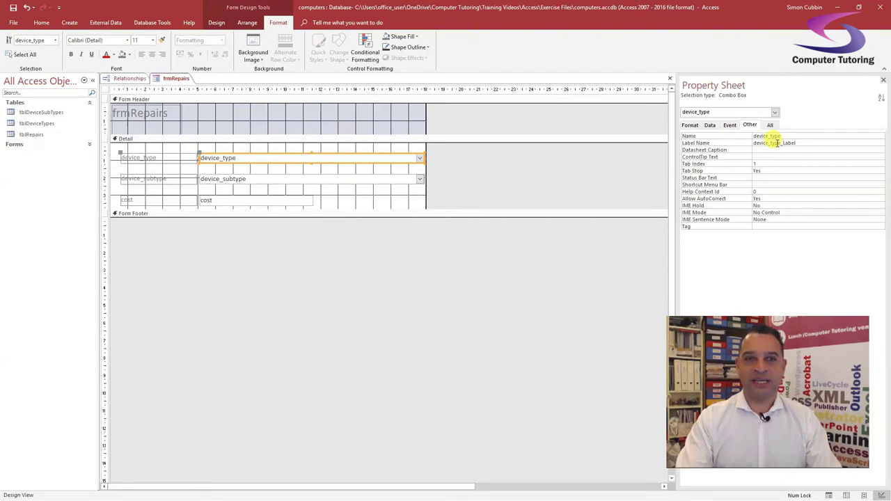
{"action": "left_click", "coordinate": [392, 179]}
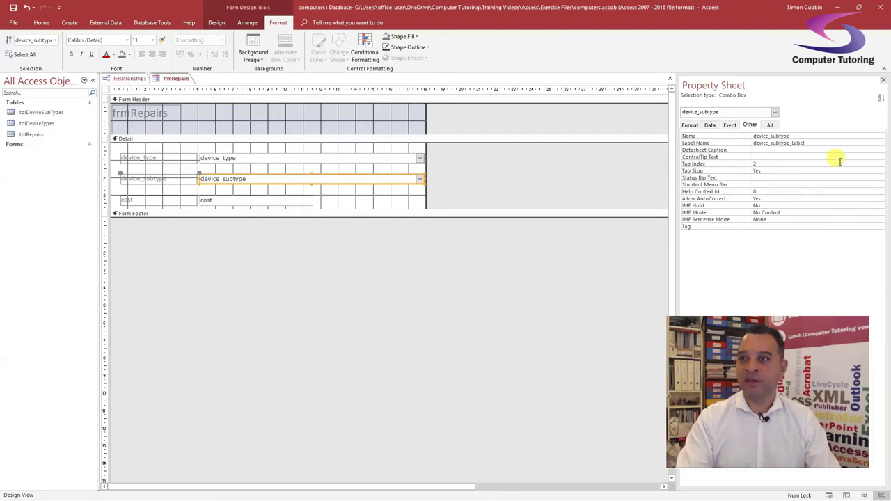
Reopen the device_subtype Row Source query, enlarge its design grid area, and delete the "Laptop" criterion from device_type
{"action": "left_click", "coordinate": [712, 126]}
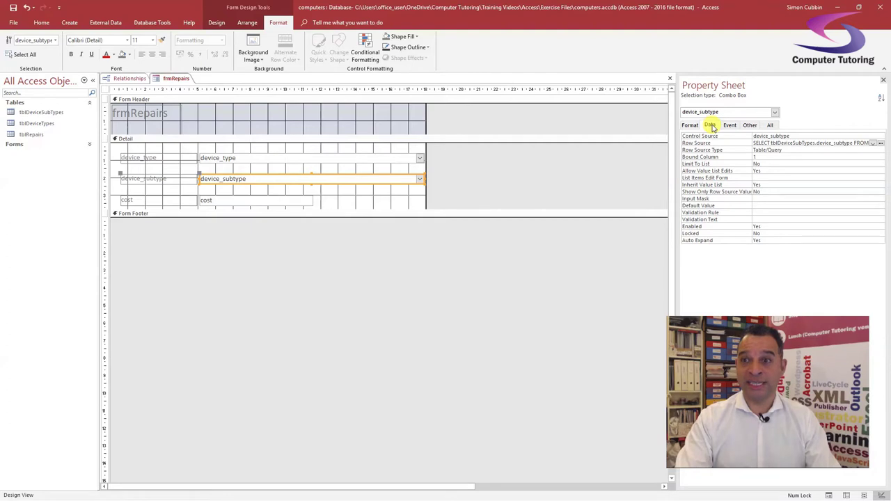
{"action": "left_click", "coordinate": [881, 143]}
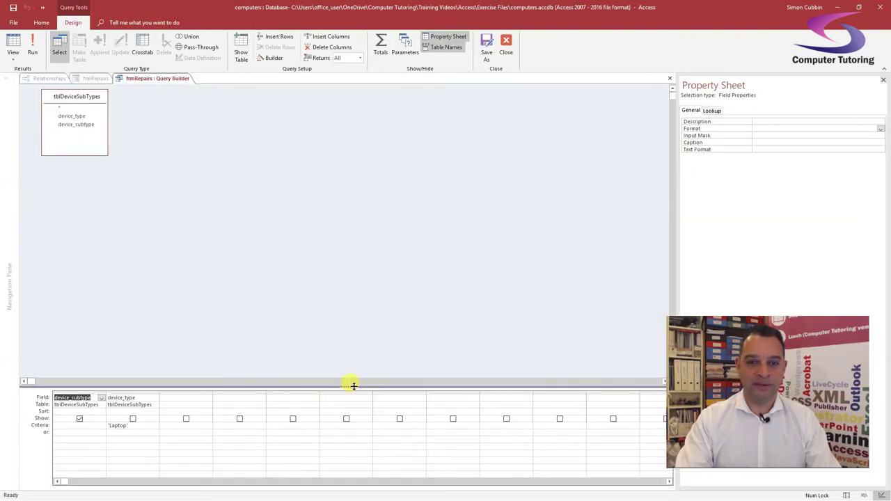
{"action": "left_click_drag", "start_coordinate": [360, 310], "coordinate": [364, 201]}
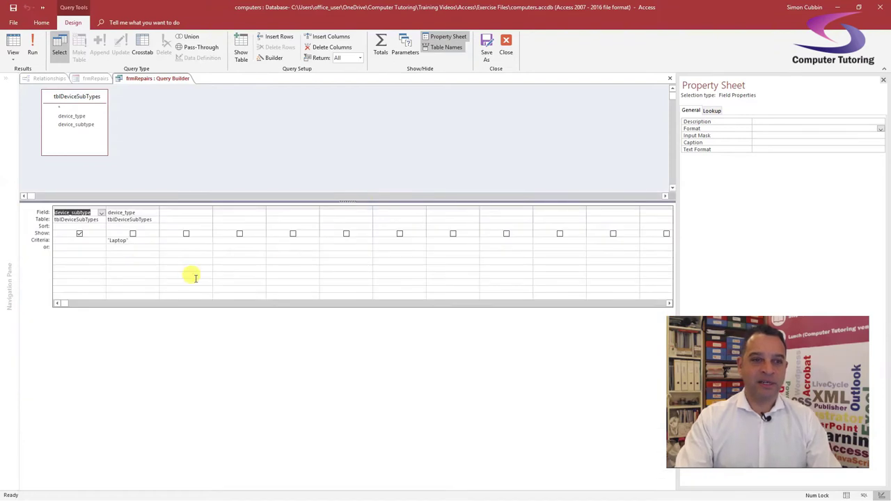
{"action": "left_click_drag", "start_coordinate": [135, 241], "coordinate": [90, 240]}
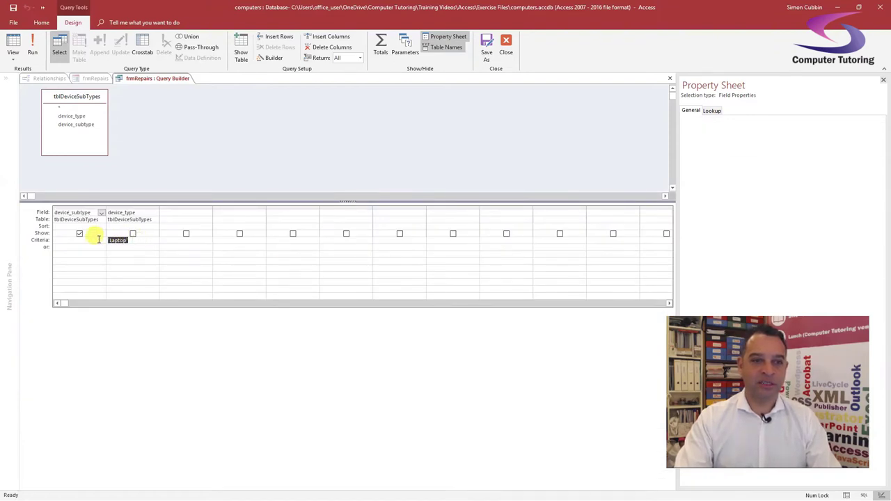
{"action": "left_click", "coordinate": [117, 317]}
{"action": "key", "text": "Delete"}
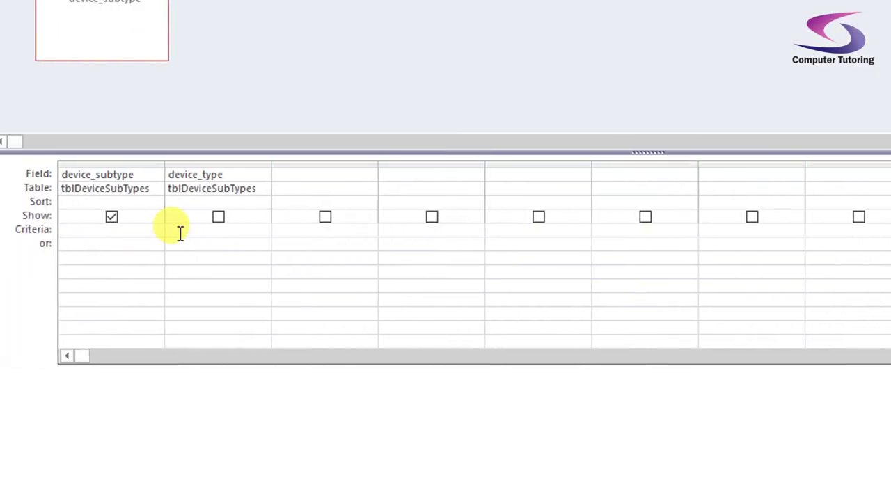
Build the device_type criterion Forms![frmRepairs]![device_type] in the Expression Builder and save the changed Row Source query
{"action": "right_click", "coordinate": [179, 231]}
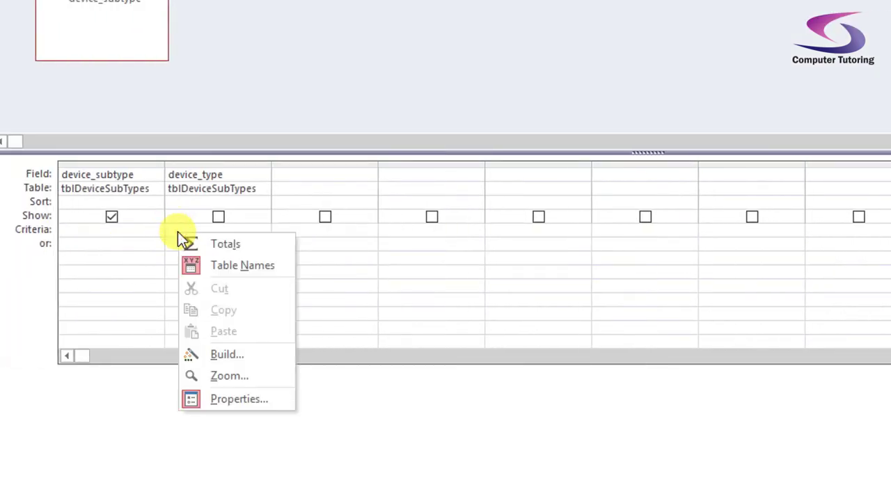
{"action": "left_click", "coordinate": [227, 354]}
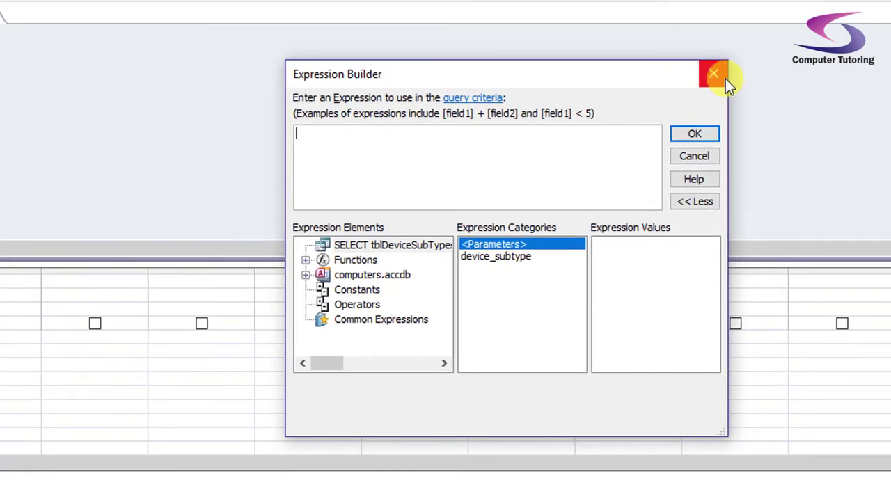
{"action": "left_click", "coordinate": [305, 276]}
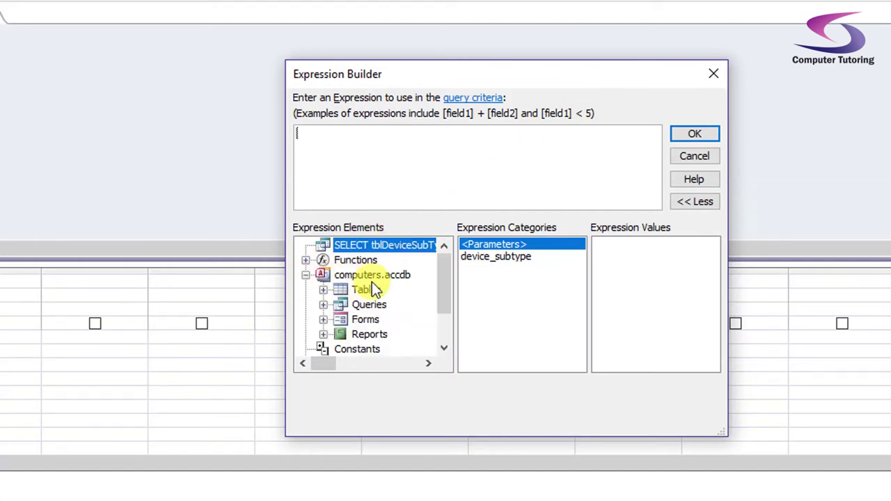
{"action": "left_click", "coordinate": [323, 319]}
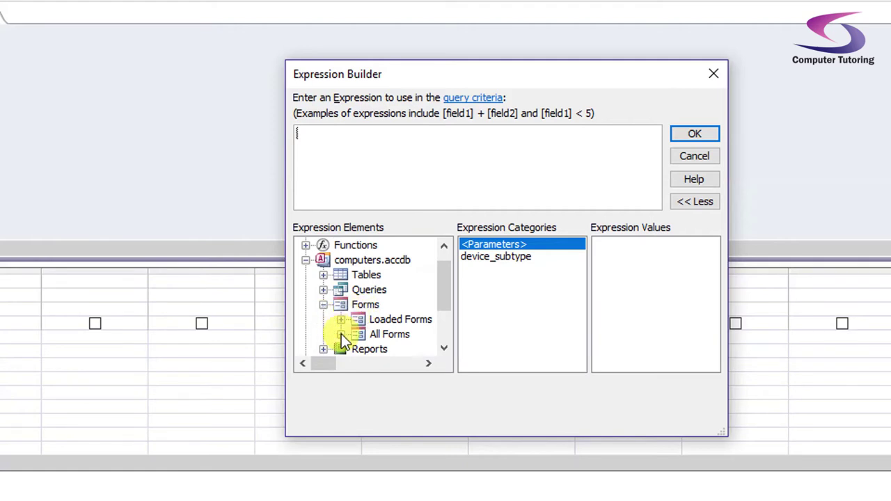
{"action": "left_click", "coordinate": [340, 334]}
{"action": "left_click", "coordinate": [391, 338]}
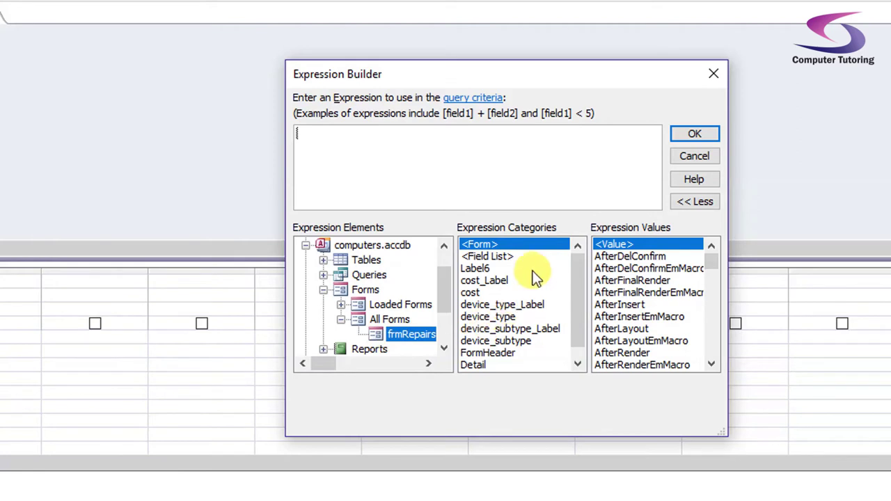
{"action": "left_click", "coordinate": [506, 321]}
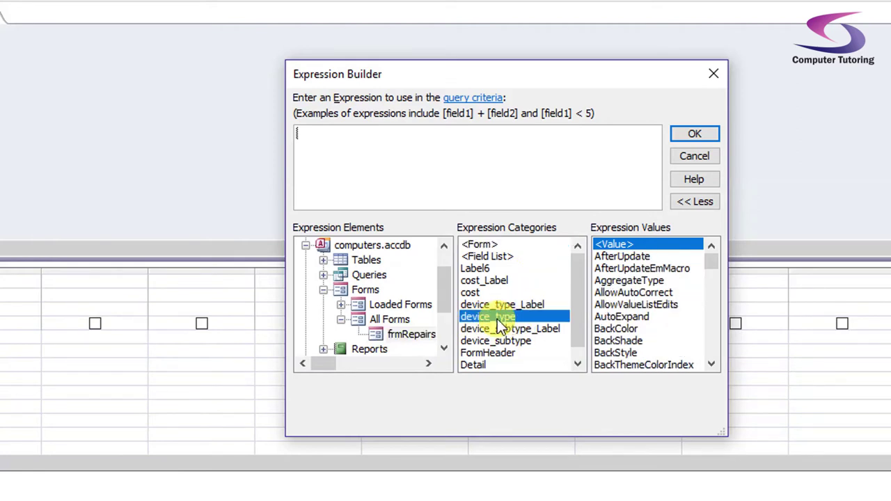
{"action": "double_click", "coordinate": [500, 318]}
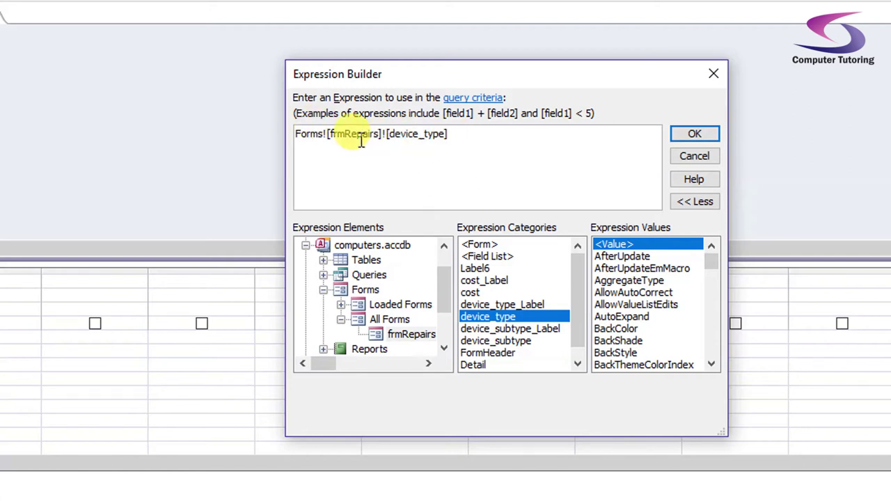
{"action": "left_click", "coordinate": [690, 134]}
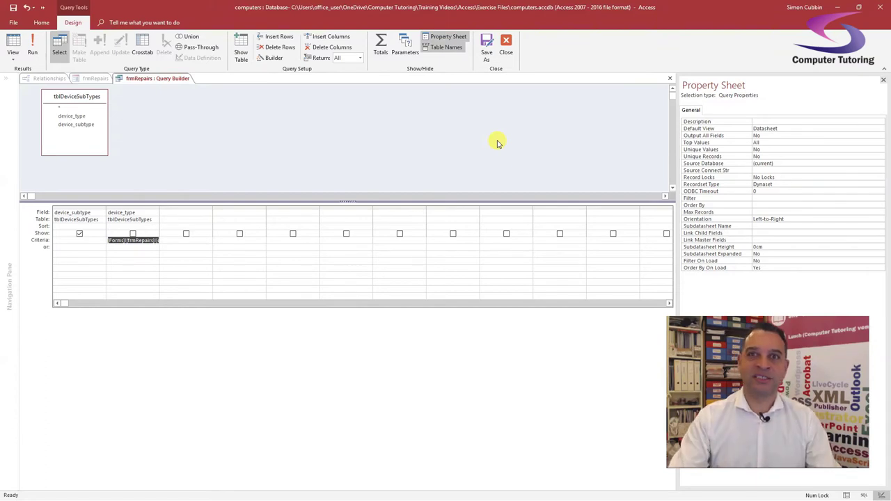
{"action": "left_click", "coordinate": [506, 46]}
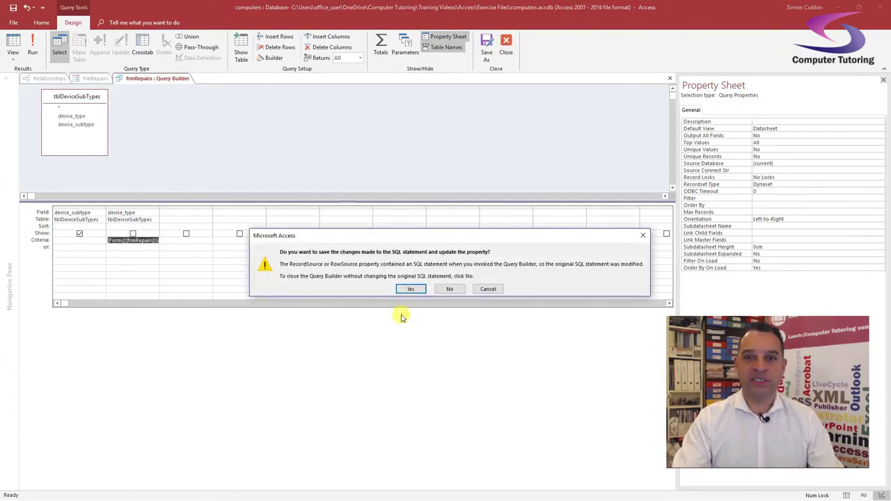
{"action": "left_click", "coordinate": [412, 288]}
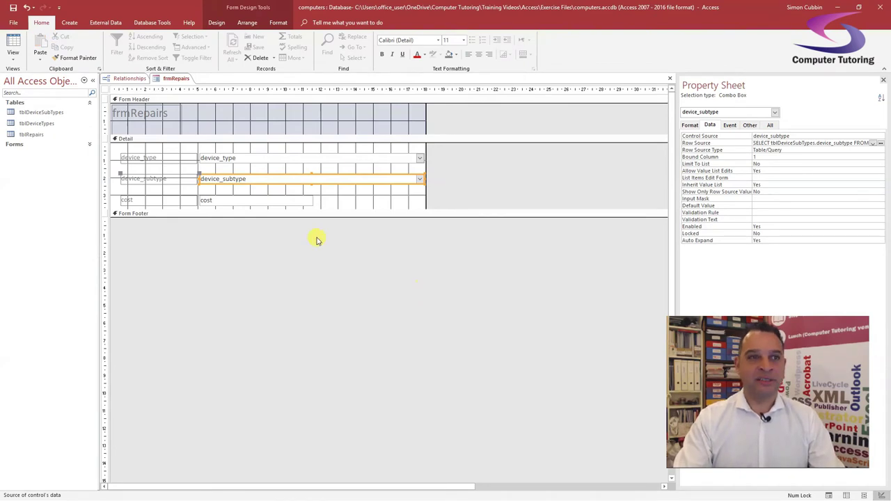
After checking the datasheet's column order, apply the automatic tab order to the form's Detail section in Design view
{"action": "left_click", "coordinate": [11, 43]}
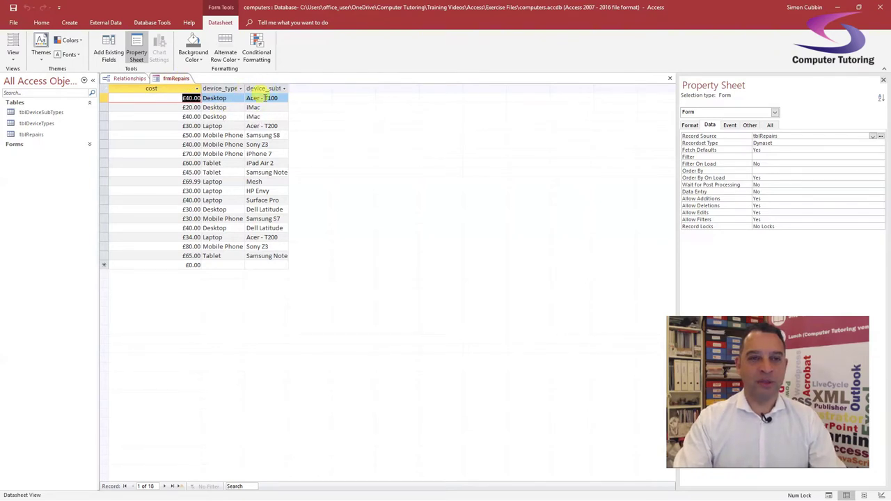
{"action": "left_click", "coordinate": [12, 59]}
{"action": "left_click", "coordinate": [21, 135]}
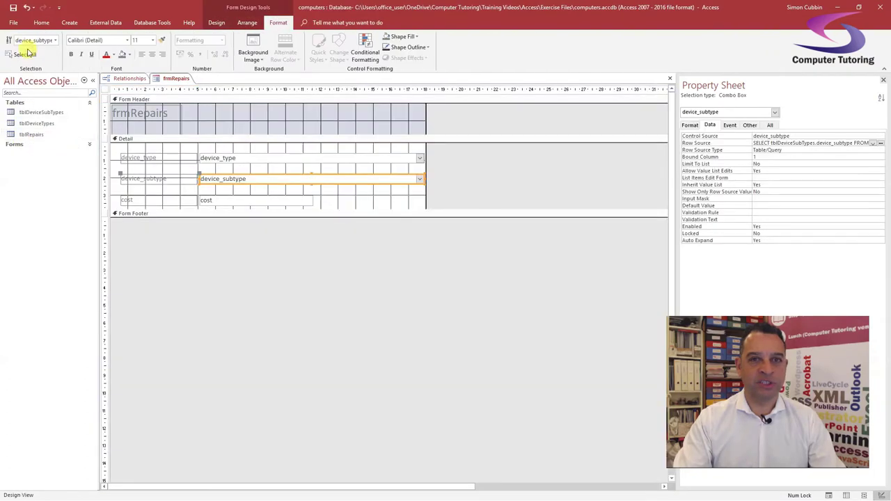
{"action": "left_click", "coordinate": [217, 22]}
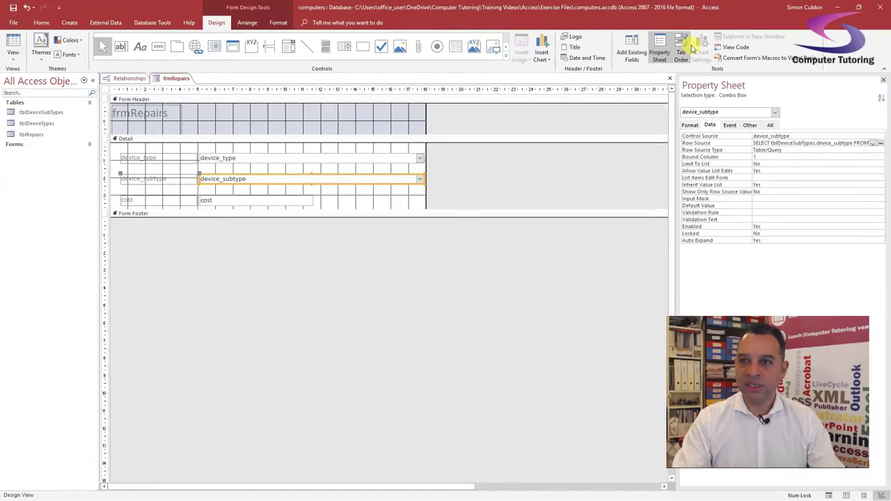
{"action": "left_click", "coordinate": [674, 120]}
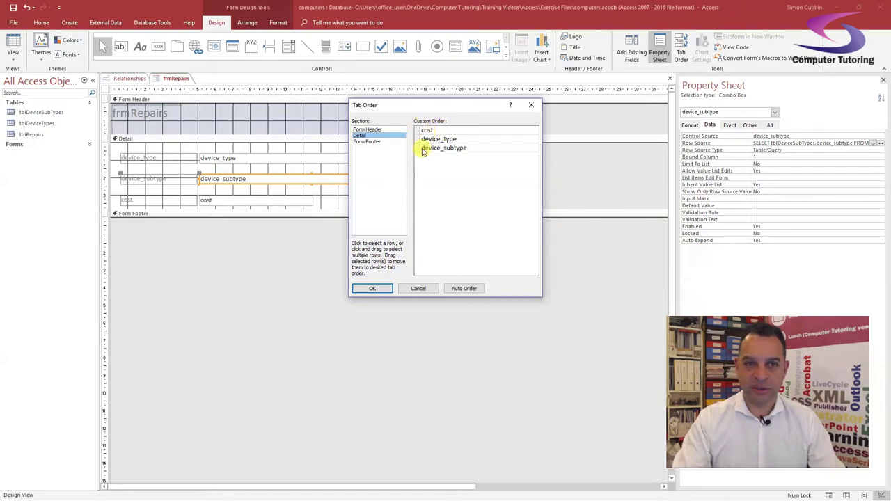
{"action": "left_click", "coordinate": [472, 288]}
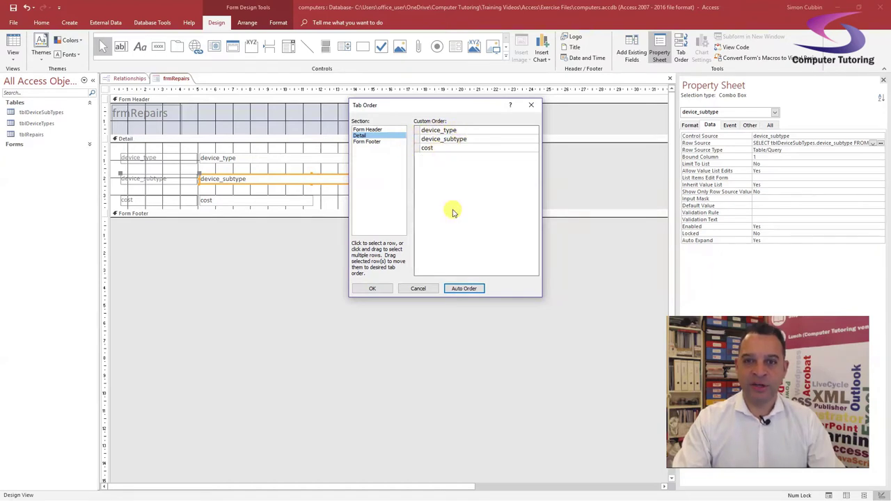
{"action": "left_click", "coordinate": [374, 289]}
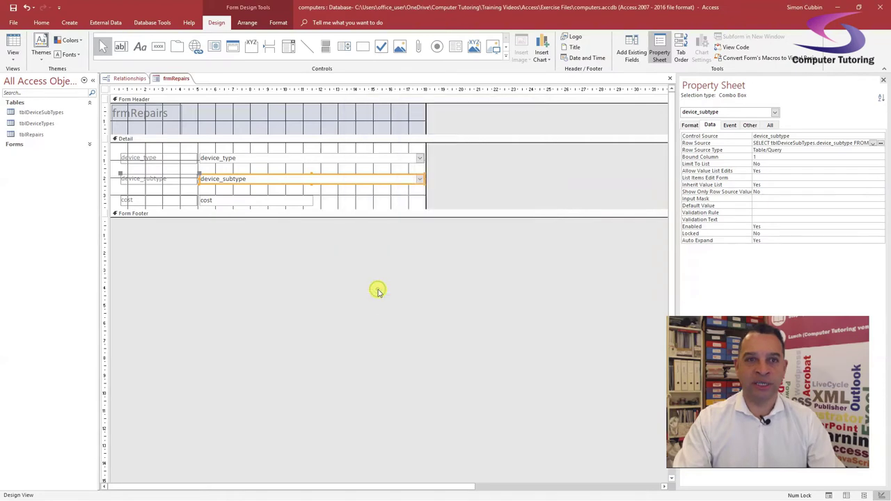
Show the form as a datasheet, add a record with device_type Laptop, and open its device_subtype dropdown
{"action": "left_click", "coordinate": [16, 47]}
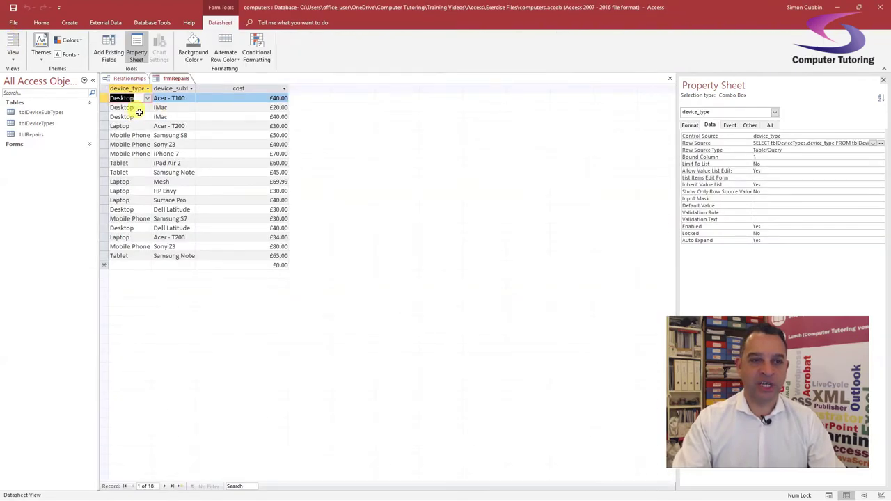
{"action": "left_click", "coordinate": [170, 99]}
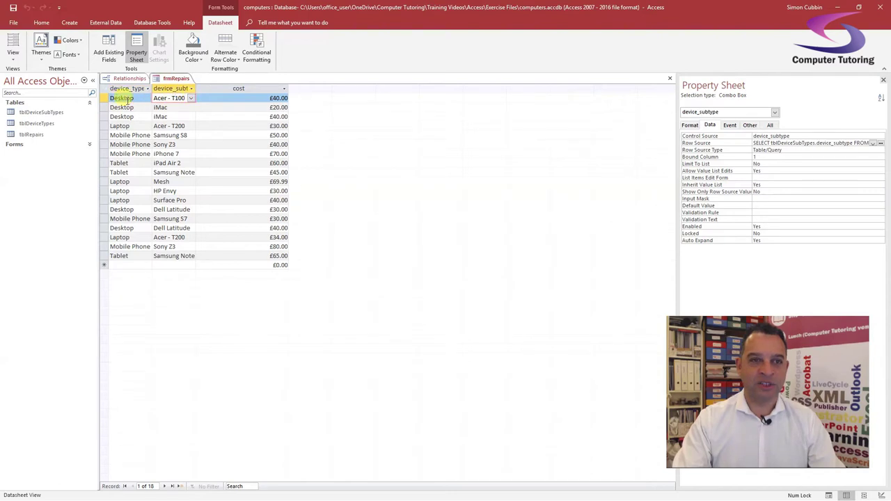
{"action": "left_click", "coordinate": [127, 100]}
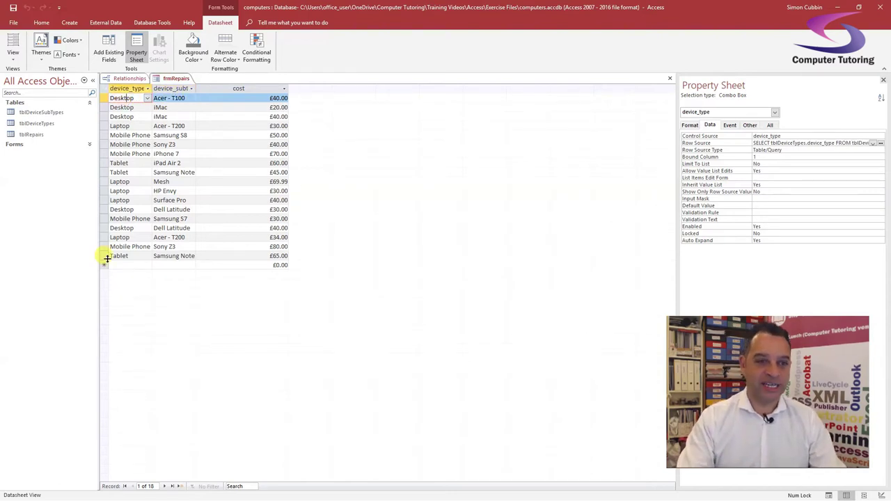
{"action": "left_click", "coordinate": [128, 266]}
{"action": "left_click", "coordinate": [148, 266]}
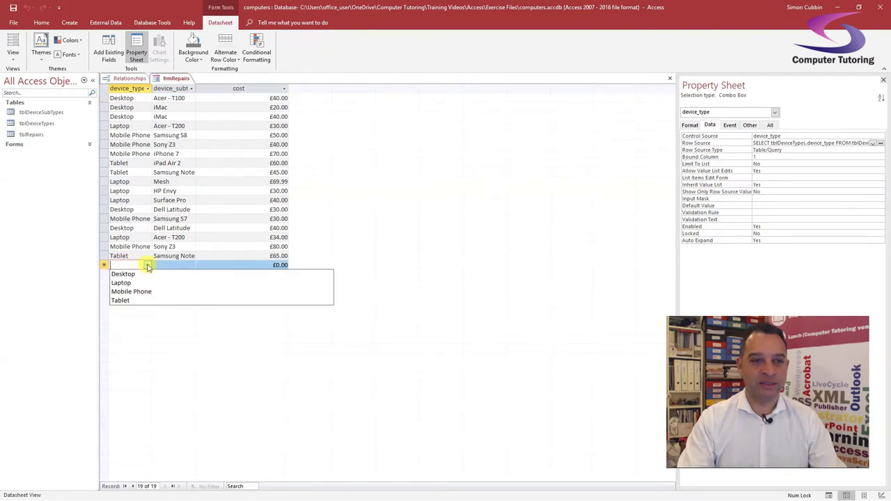
{"action": "left_click", "coordinate": [122, 283]}
{"action": "left_click", "coordinate": [166, 265]}
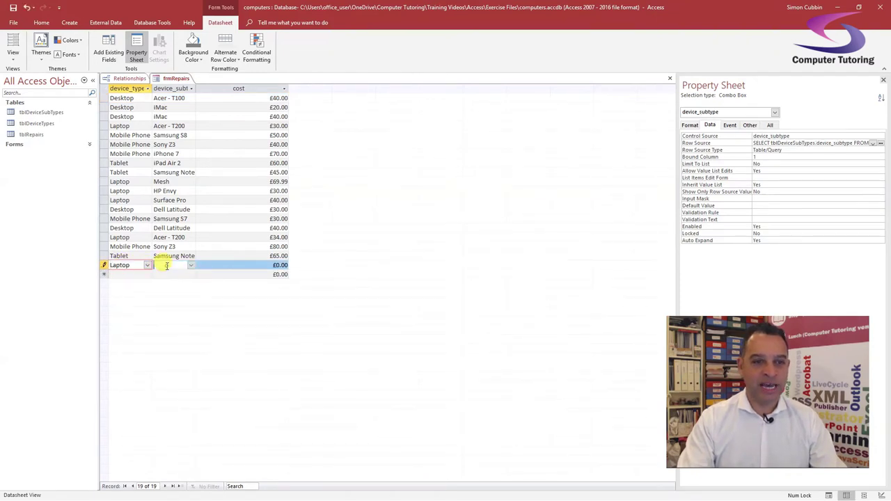
{"action": "left_click", "coordinate": [190, 265]}
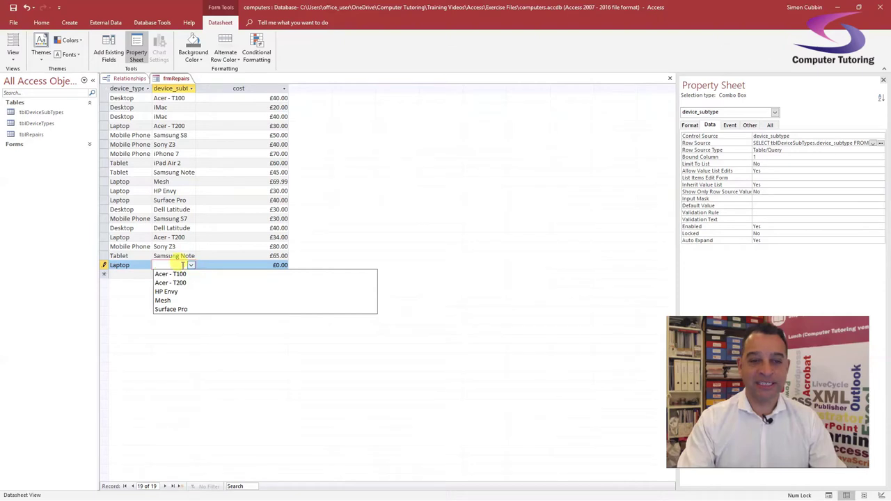
Change the new record's device_type to Mobile Phone and check its device_subtype dropdown
{"action": "left_click", "coordinate": [120, 265]}
{"action": "left_click", "coordinate": [147, 265]}
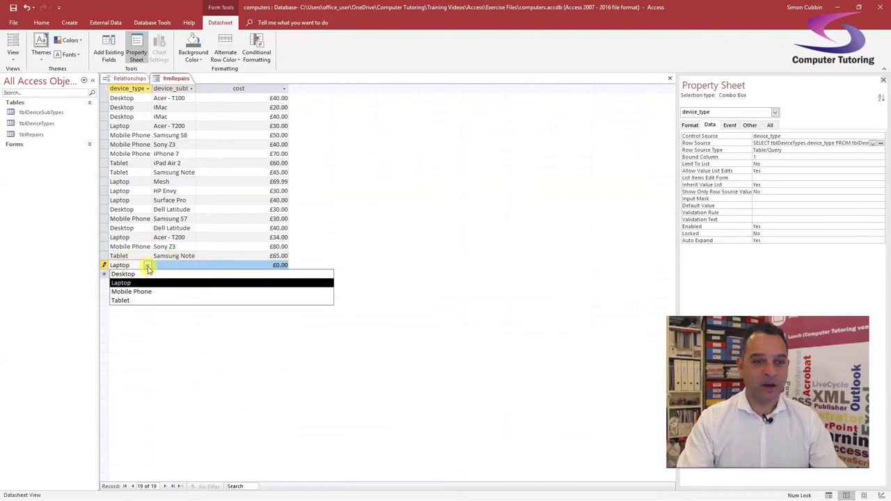
{"action": "left_click", "coordinate": [130, 292]}
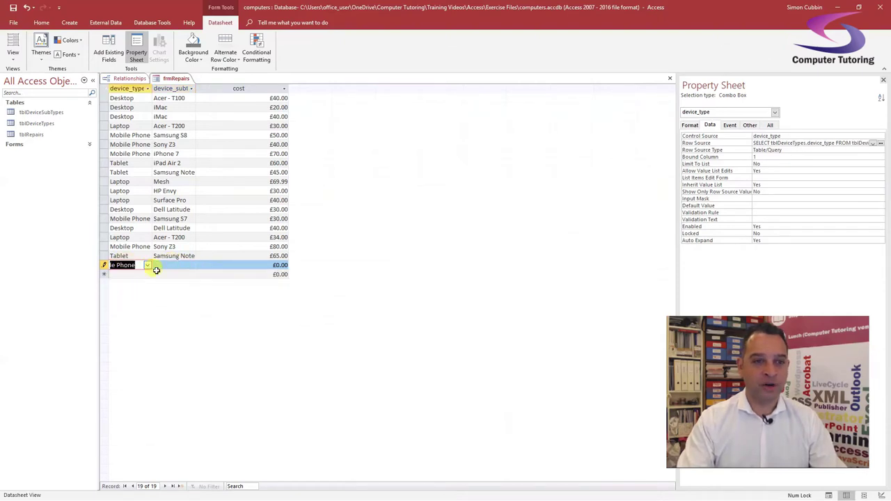
{"action": "left_click", "coordinate": [182, 266]}
{"action": "left_click", "coordinate": [190, 266]}
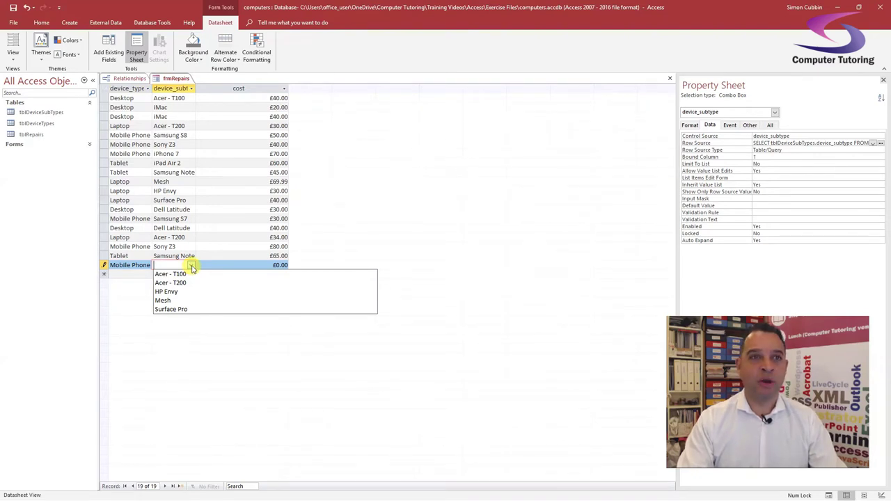
Refresh all records and recheck the device_subtype dropdown of the new Mobile Phone record
{"action": "left_click", "coordinate": [41, 22]}
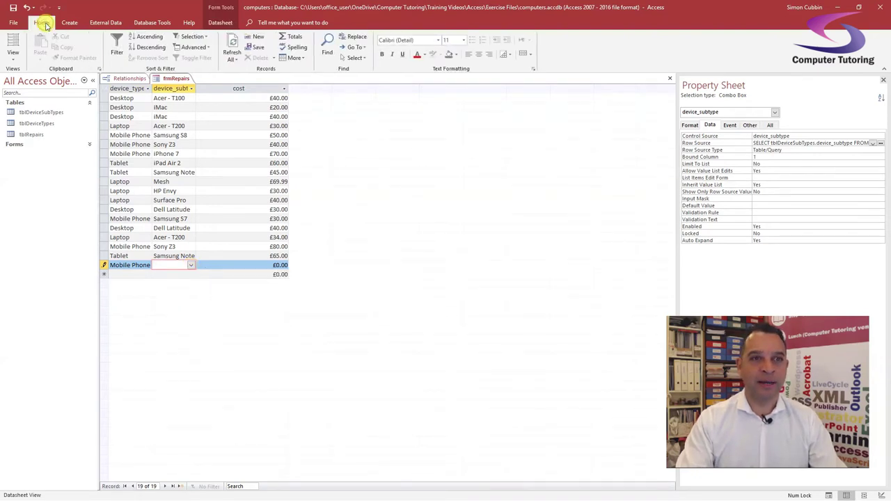
{"action": "left_click", "coordinate": [234, 42]}
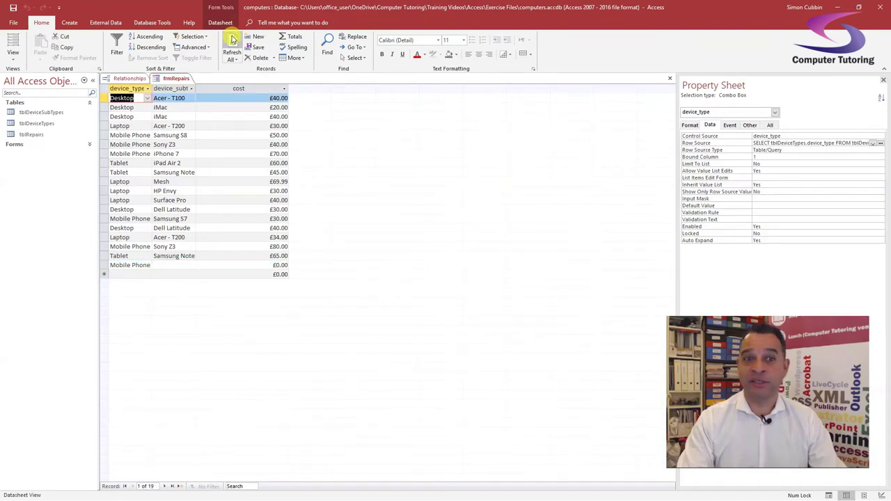
{"action": "left_click", "coordinate": [192, 266]}
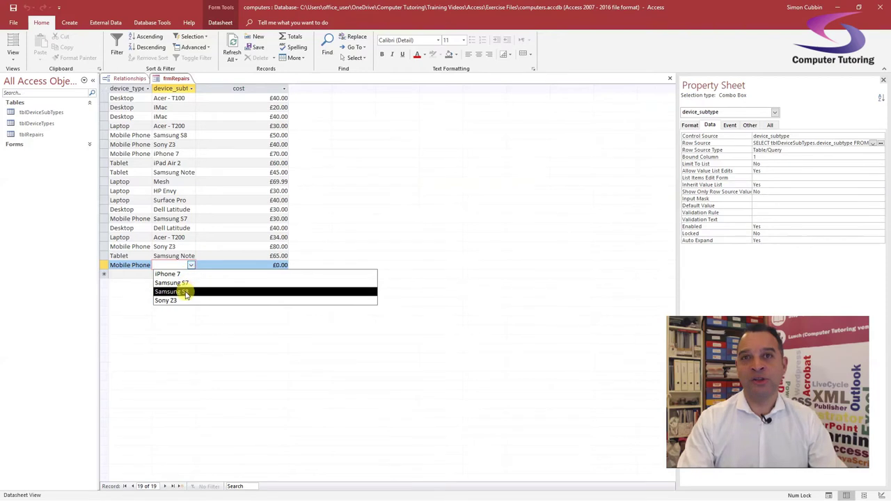
Change the new record's device_type to Tablet and open its device_subtype dropdown
{"action": "left_click", "coordinate": [133, 266]}
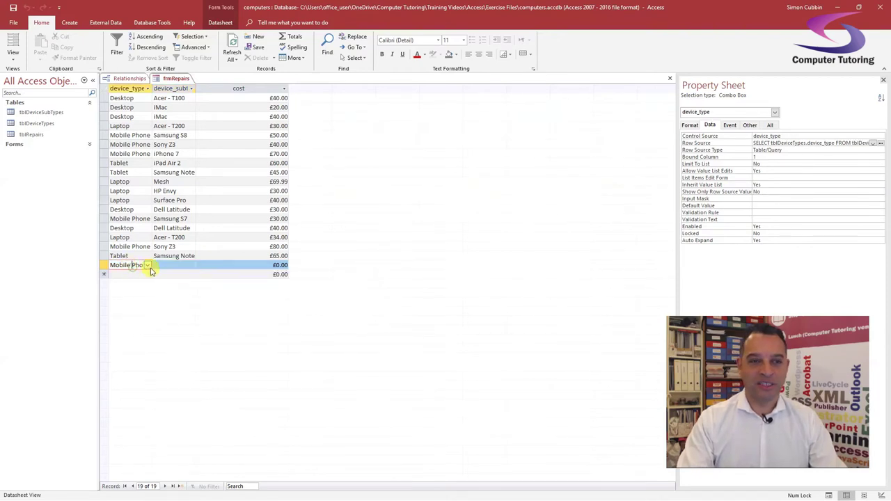
{"action": "left_click", "coordinate": [147, 265]}
{"action": "left_click", "coordinate": [137, 302]}
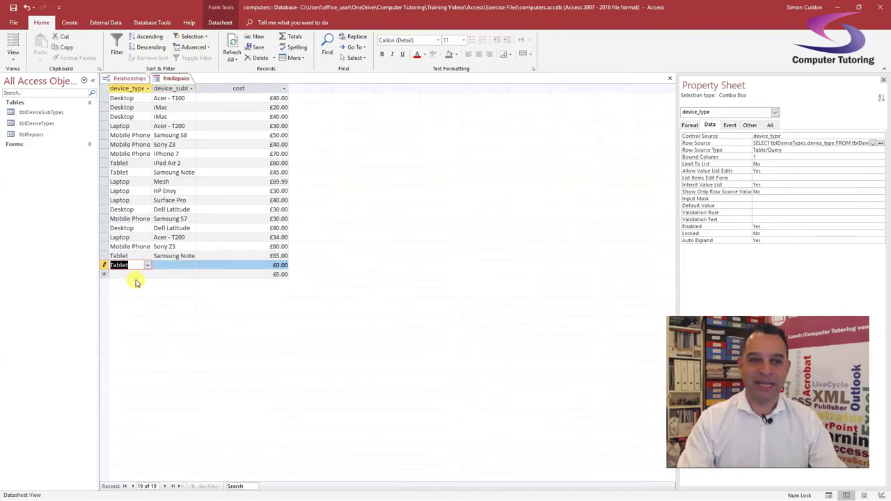
{"action": "left_click", "coordinate": [182, 265]}
{"action": "left_click", "coordinate": [191, 265]}
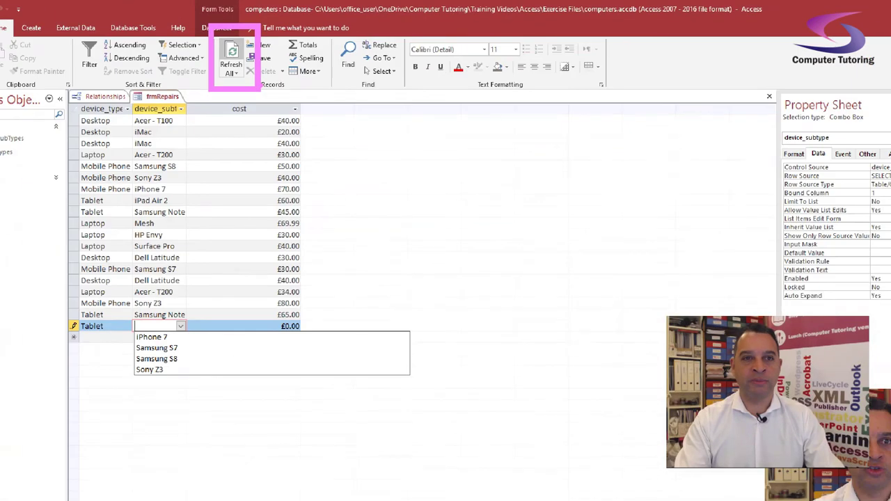
Refresh the form's data again, check the new Tablet record's device_subtype dropdown, and return to its device_type field
{"action": "left_click", "coordinate": [226, 84]}
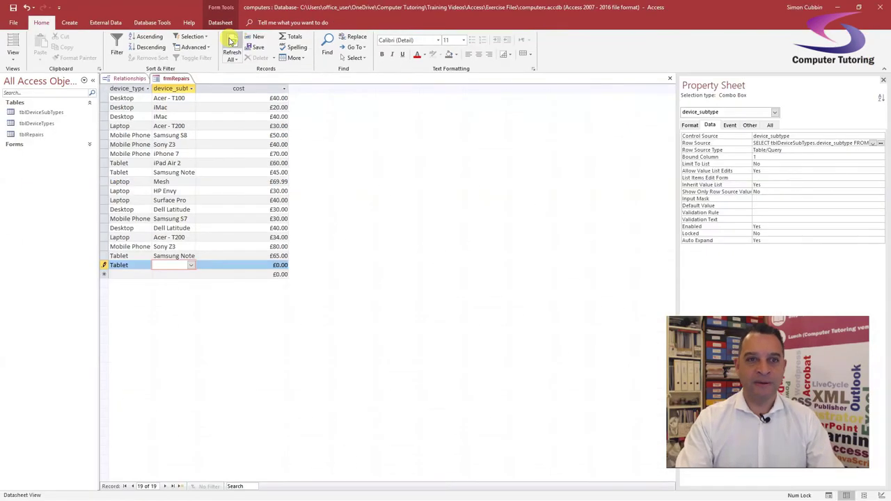
{"action": "left_click", "coordinate": [189, 265]}
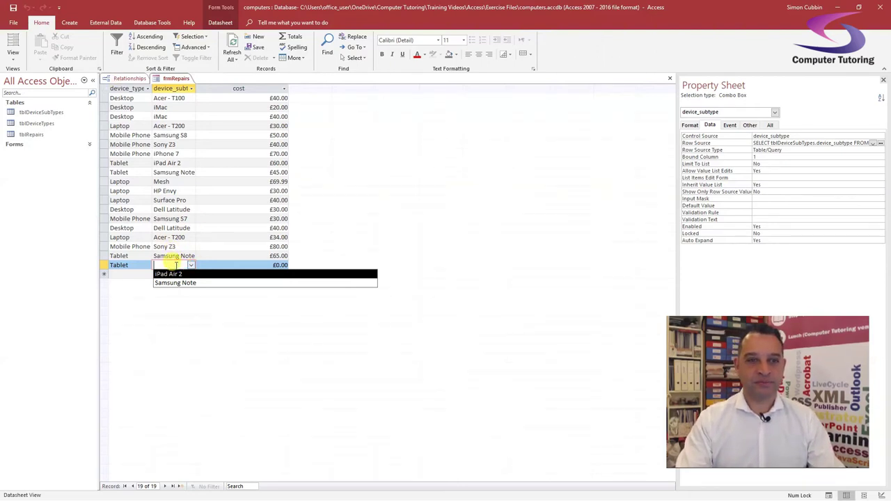
{"action": "key", "text": "Escape"}
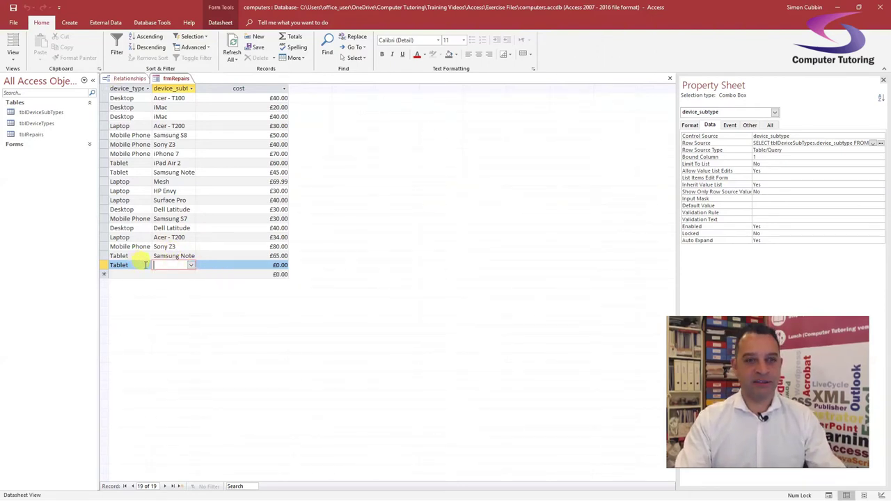
{"action": "left_click", "coordinate": [145, 265]}
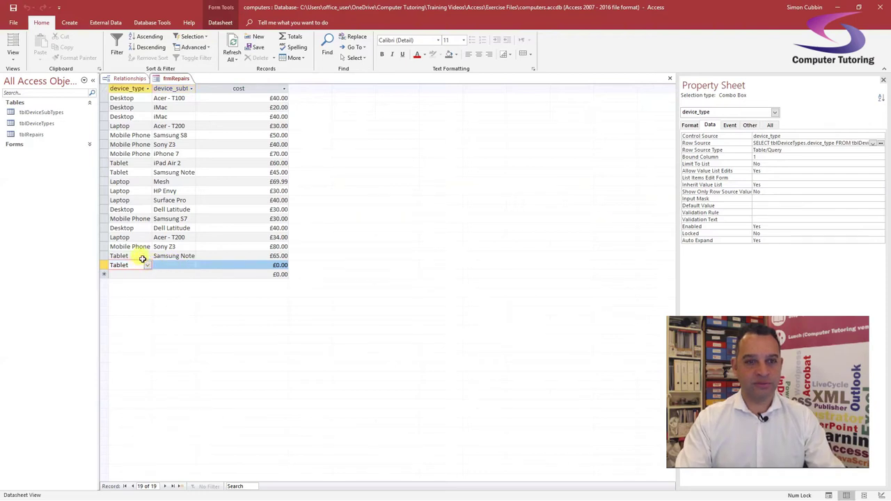
Set the new Tablet record's device_subtype to iPad Air 2 and its cost to £80.00, and commit the record
{"action": "left_click", "coordinate": [172, 264]}
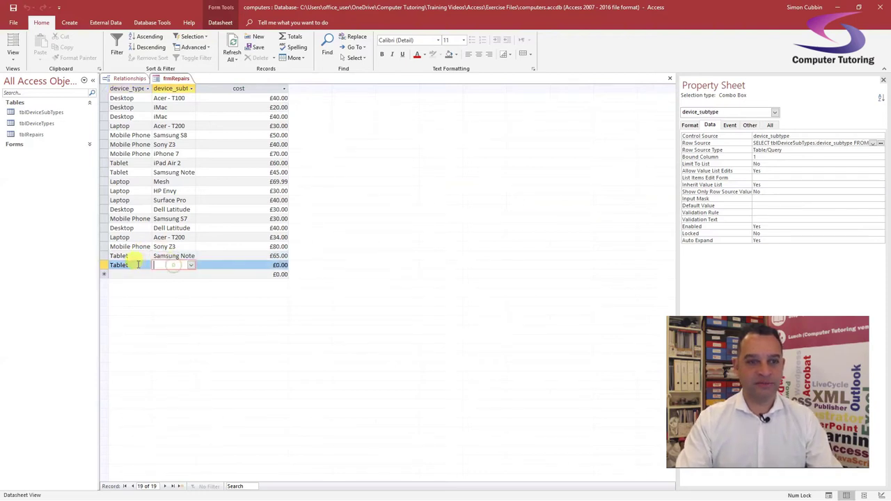
{"action": "left_click", "coordinate": [191, 265]}
{"action": "left_click", "coordinate": [174, 276]}
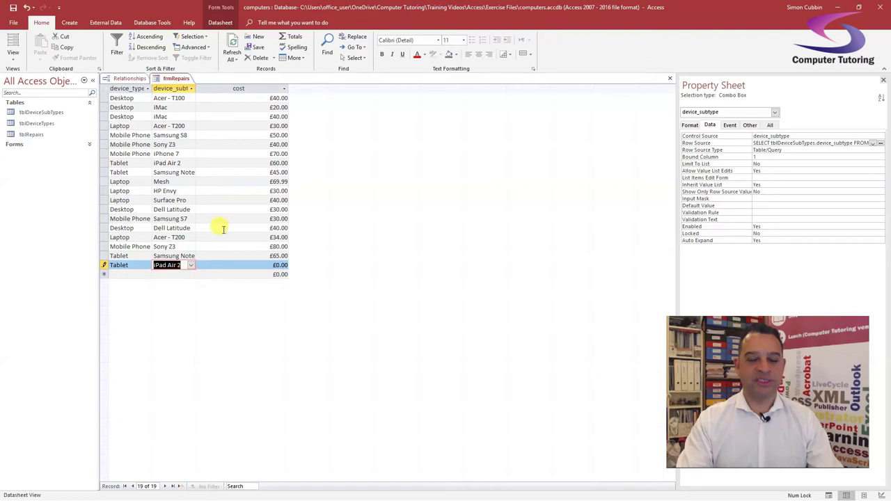
{"action": "left_click", "coordinate": [277, 268]}
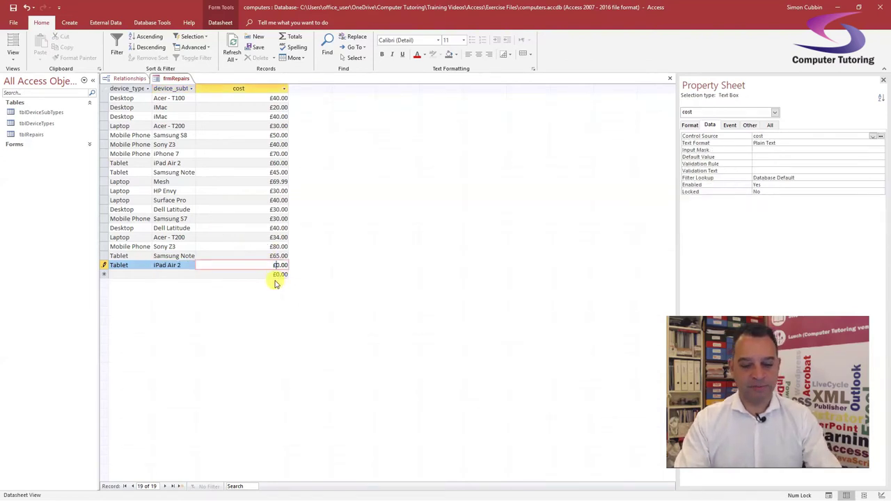
{"action": "left_click", "coordinate": [175, 255]}
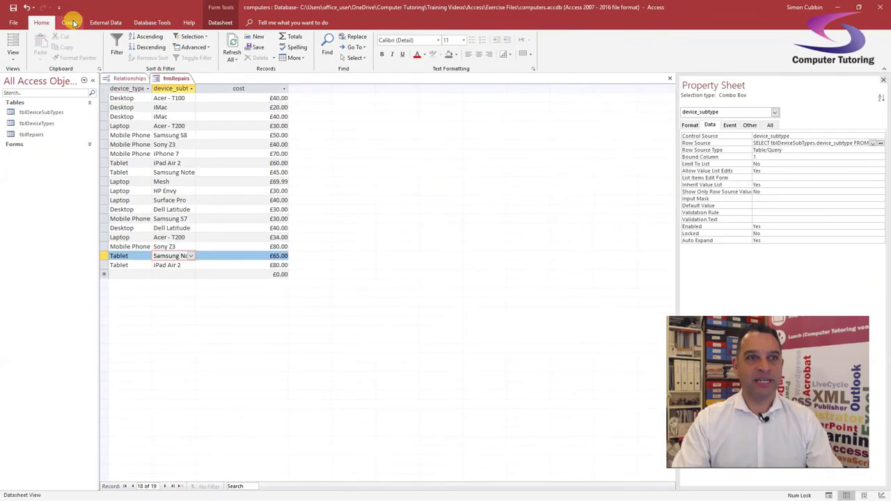
Create a new macro with a RunMenuCommand action that runs the Refresh command
{"action": "left_click", "coordinate": [128, 65]}
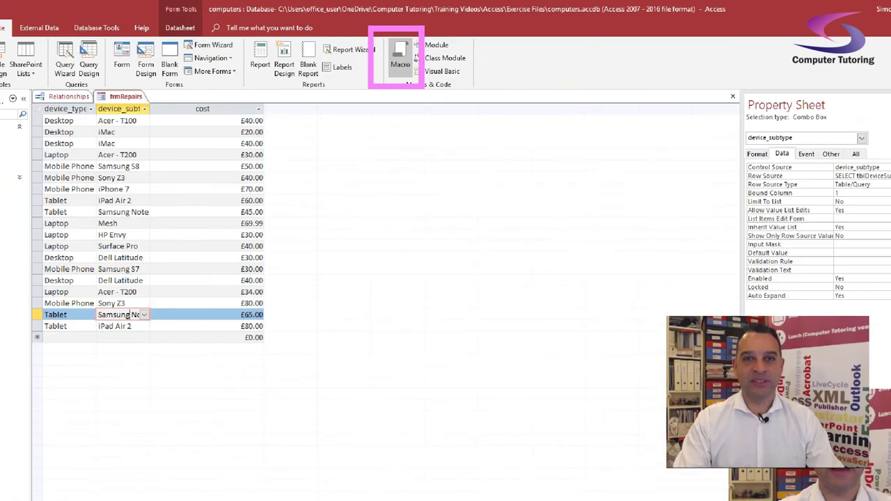
{"action": "left_click", "coordinate": [392, 50]}
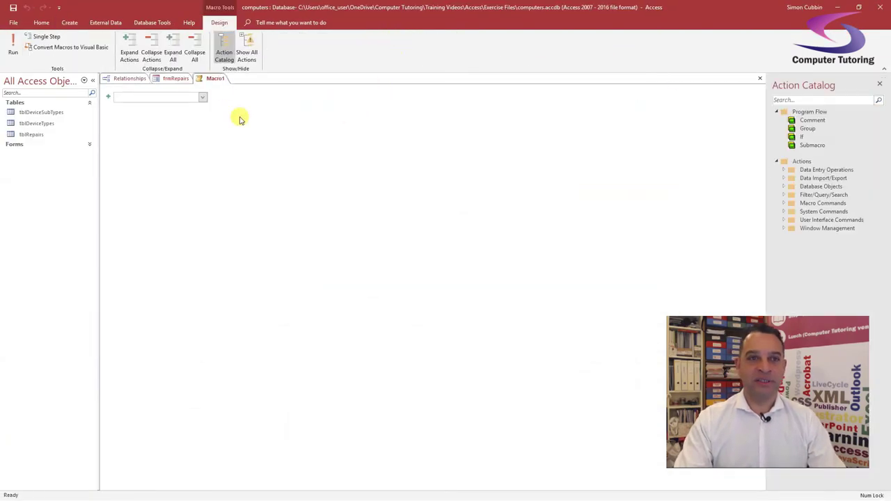
{"action": "left_click", "coordinate": [202, 97]}
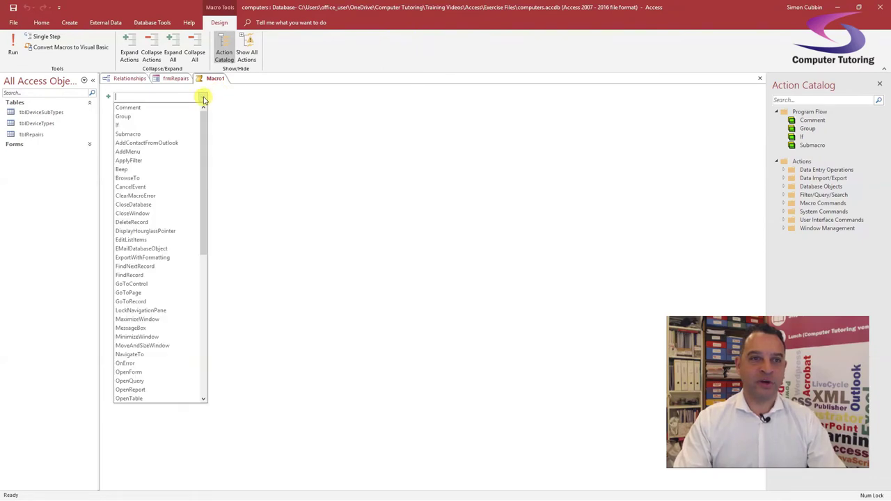
{"action": "left_click_drag", "start_coordinate": [201, 114], "coordinate": [197, 219]}
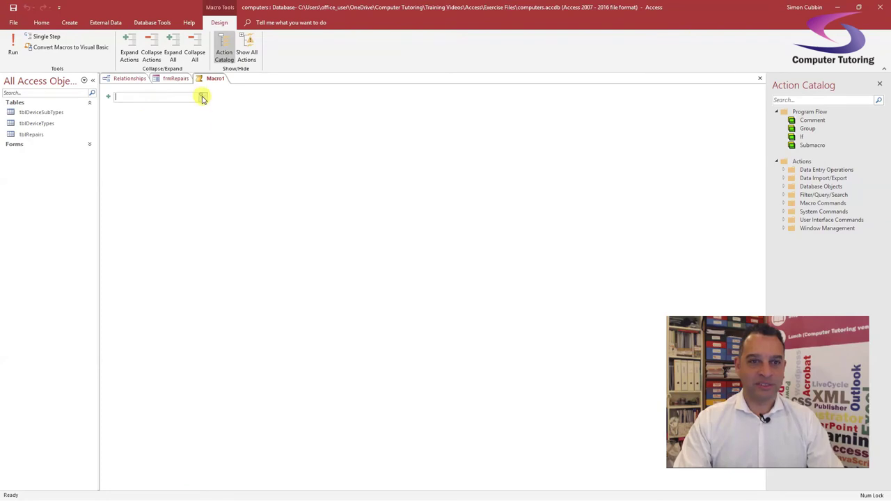
{"action": "left_click", "coordinate": [203, 98]}
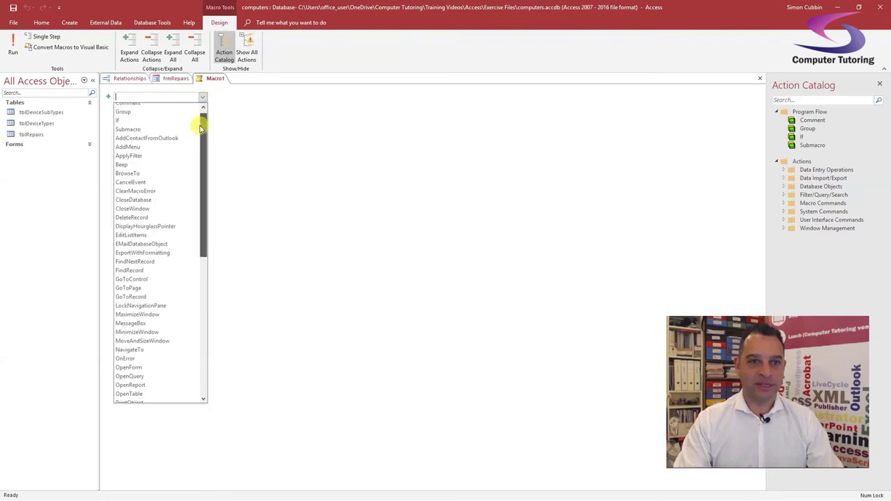
{"action": "scroll", "coordinate": [188, 213], "scroll_direction": "down", "scroll_amount": 5}
{"action": "key", "text": "Escape"}
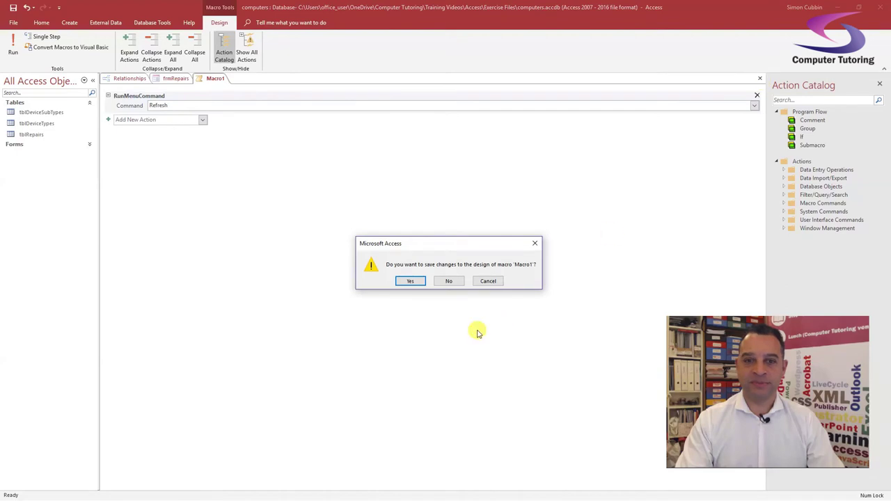
Save the changes to the new macro under the name mcrRefresh
{"action": "left_click", "coordinate": [404, 280]}
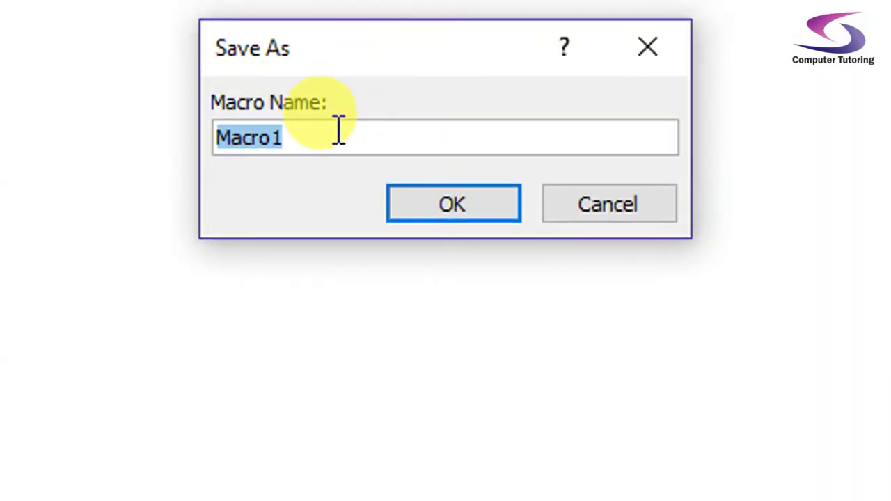
{"action": "type", "text": "mcr"}
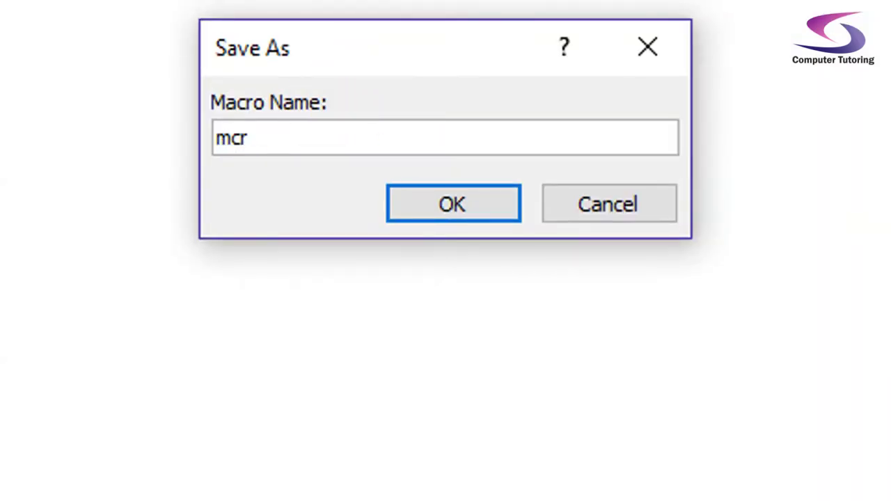
{"action": "type", "text": "Refresh"}
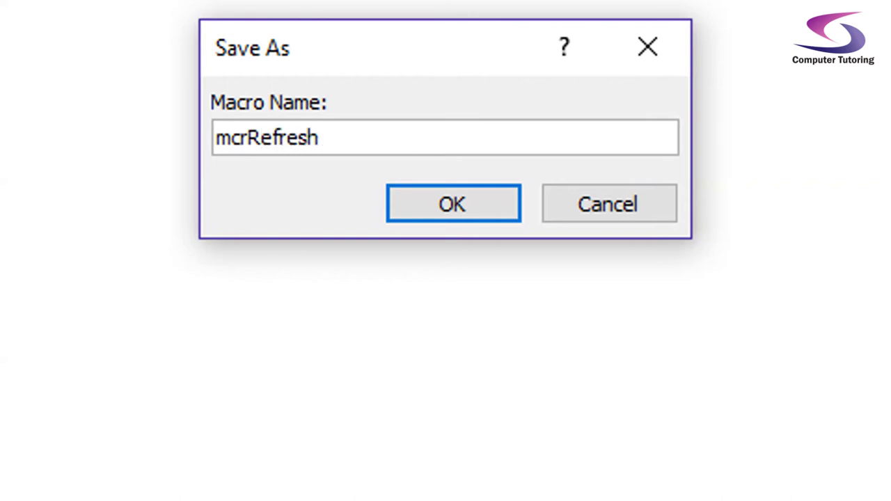
{"action": "left_click", "coordinate": [421, 209]}
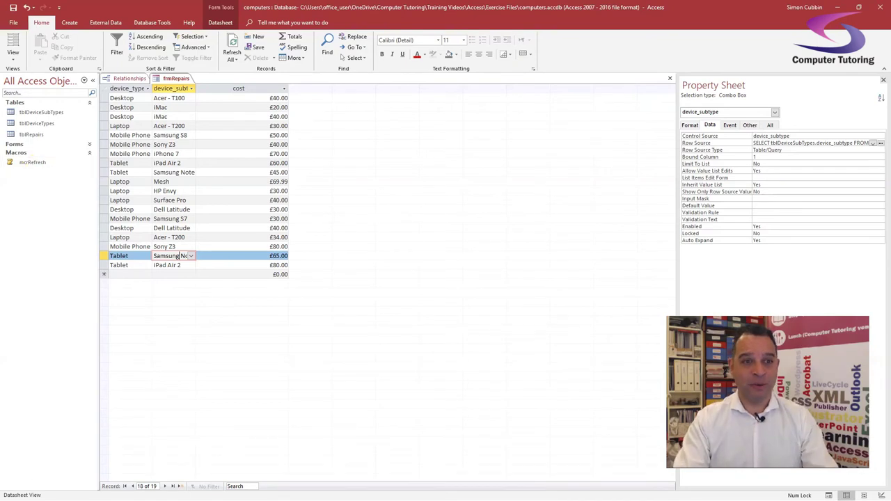
{"action": "left_click", "coordinate": [120, 265]}
{"action": "left_click", "coordinate": [147, 266]}
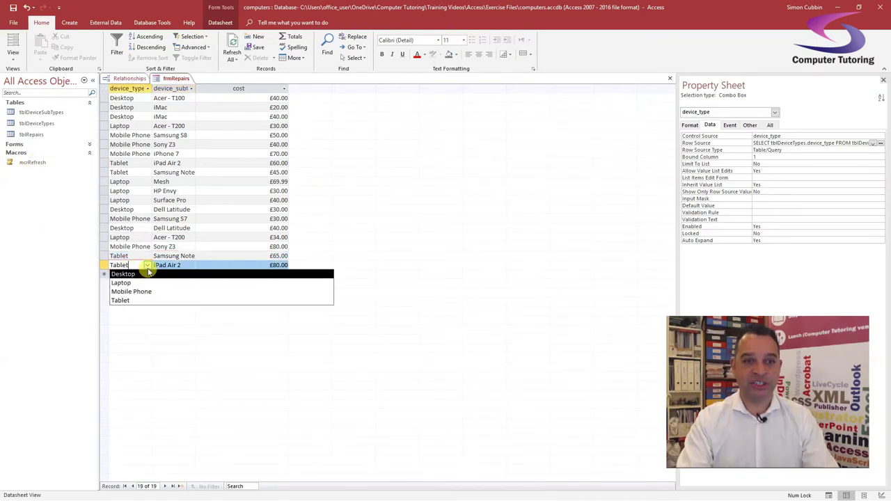
{"action": "left_click", "coordinate": [148, 266]}
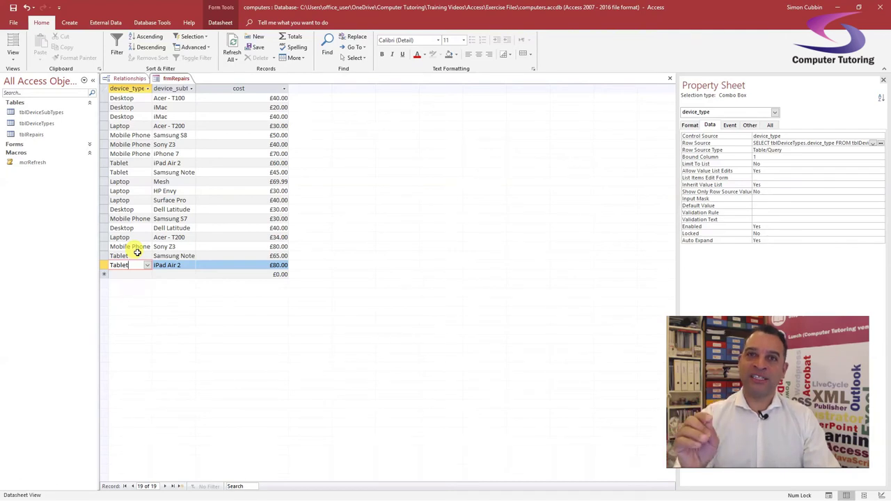
In the frmRepairs form's Design View, assign the mcrRefresh macro to the After Update event of the device_type combo box
{"action": "left_click", "coordinate": [12, 55]}
{"action": "left_click", "coordinate": [35, 137]}
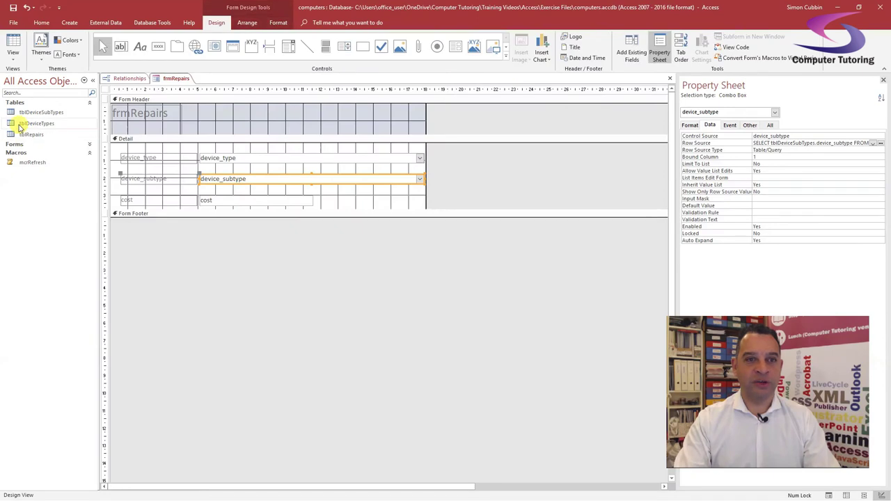
{"action": "left_click", "coordinate": [317, 158]}
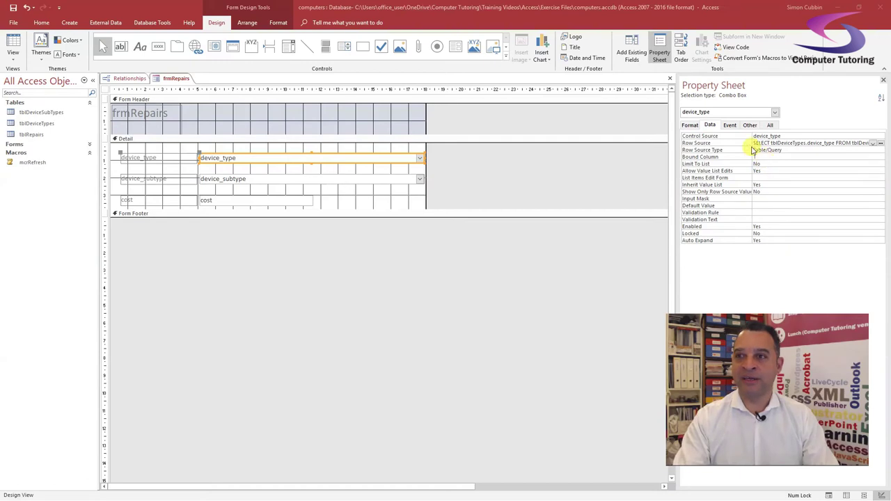
{"action": "left_click", "coordinate": [731, 129]}
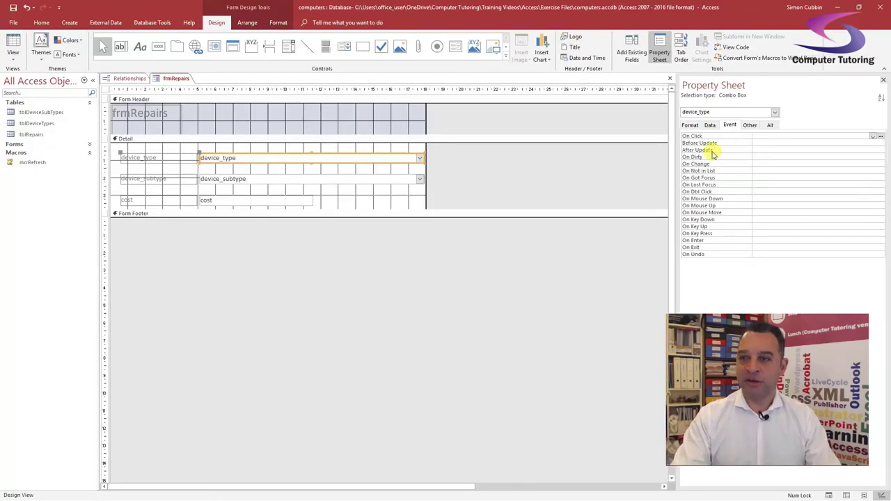
{"action": "left_click", "coordinate": [773, 149]}
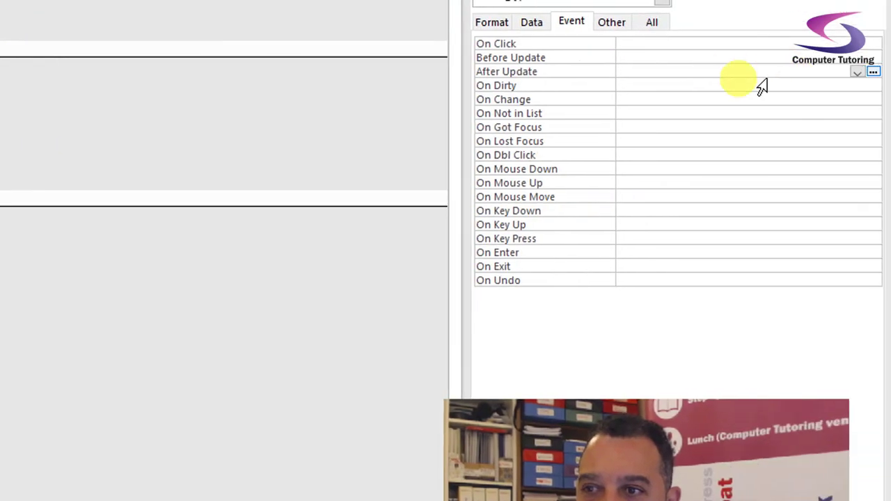
{"action": "left_click", "coordinate": [853, 73]}
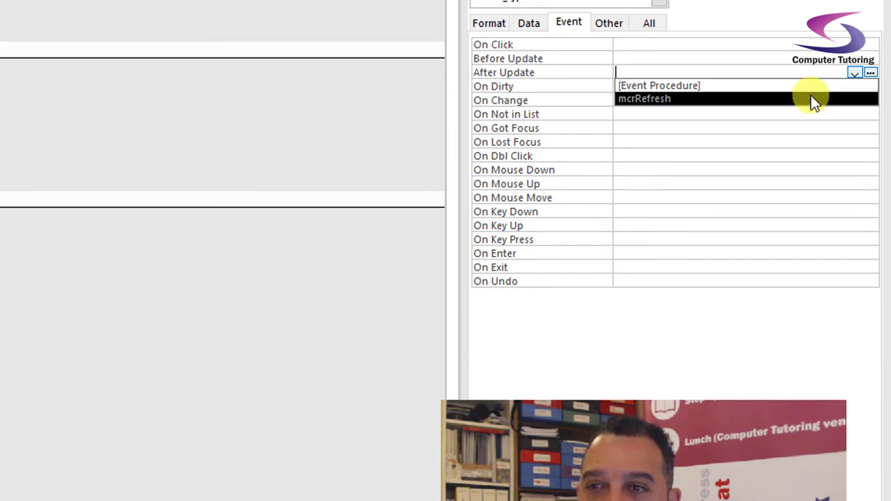
{"action": "left_click", "coordinate": [812, 100]}
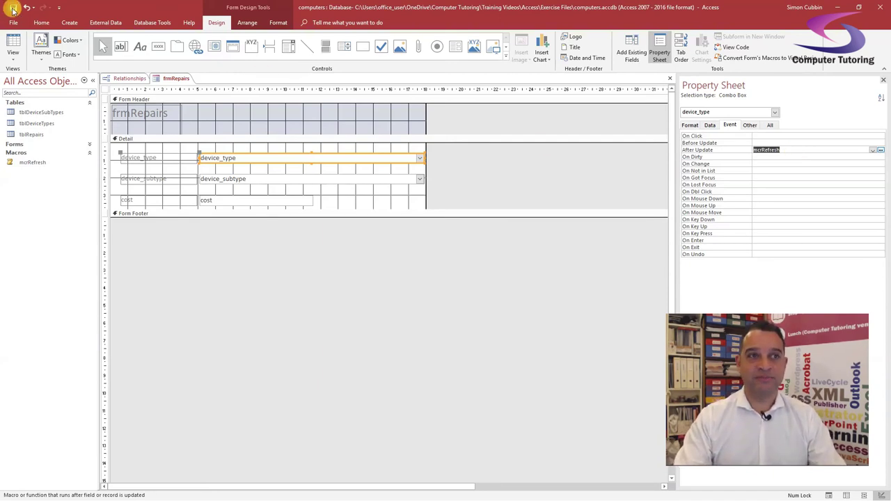
Return frmRepairs to Datasheet View and add a Mobile Phone record with subtype Sony Z3 and cost 45
{"action": "left_click", "coordinate": [14, 40]}
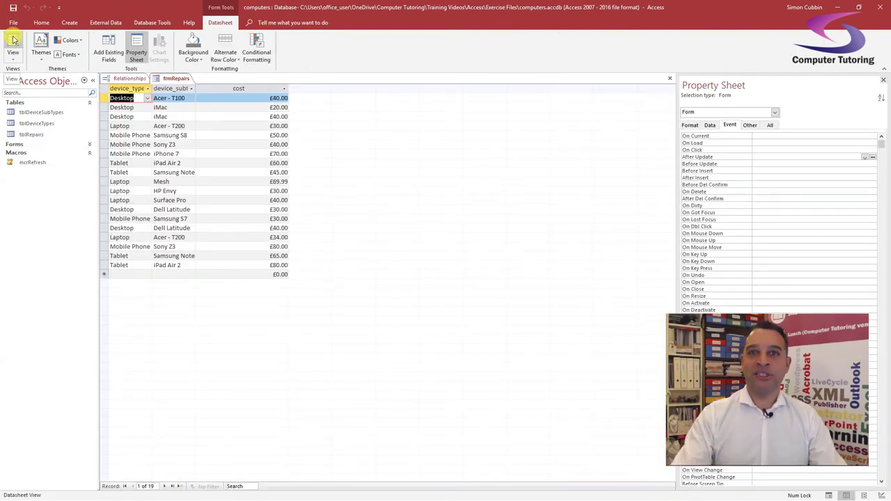
{"action": "left_click", "coordinate": [128, 274]}
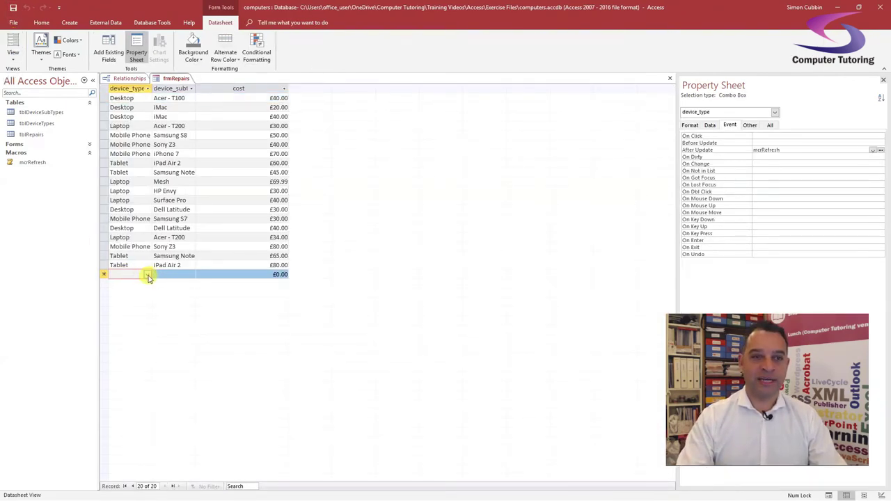
{"action": "left_click", "coordinate": [146, 275]}
{"action": "left_click", "coordinate": [139, 302]}
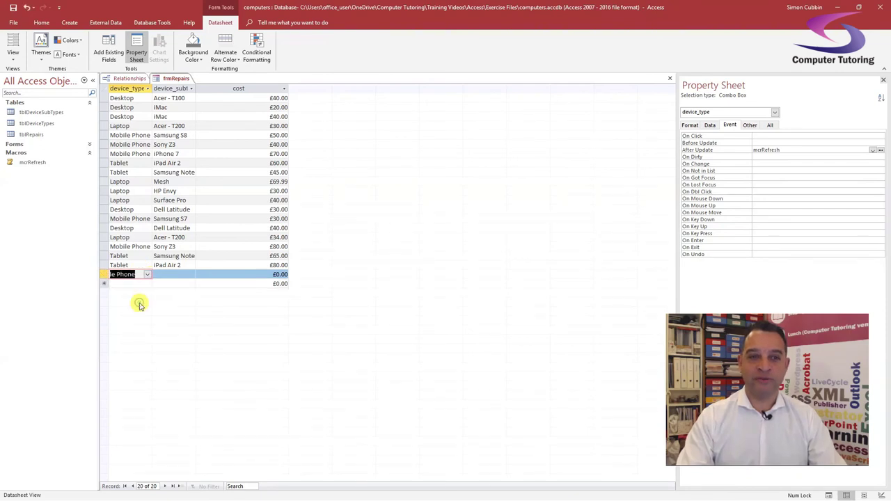
{"action": "left_click", "coordinate": [184, 274]}
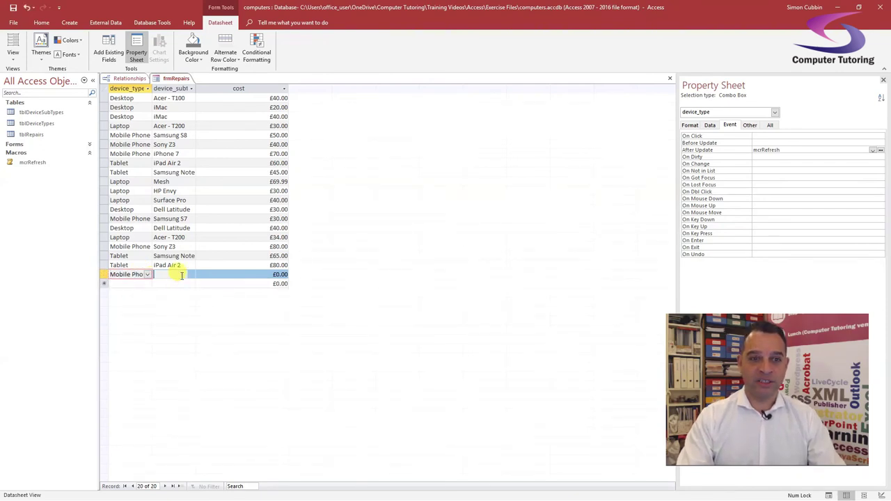
{"action": "left_click", "coordinate": [191, 274]}
{"action": "left_click", "coordinate": [182, 310]}
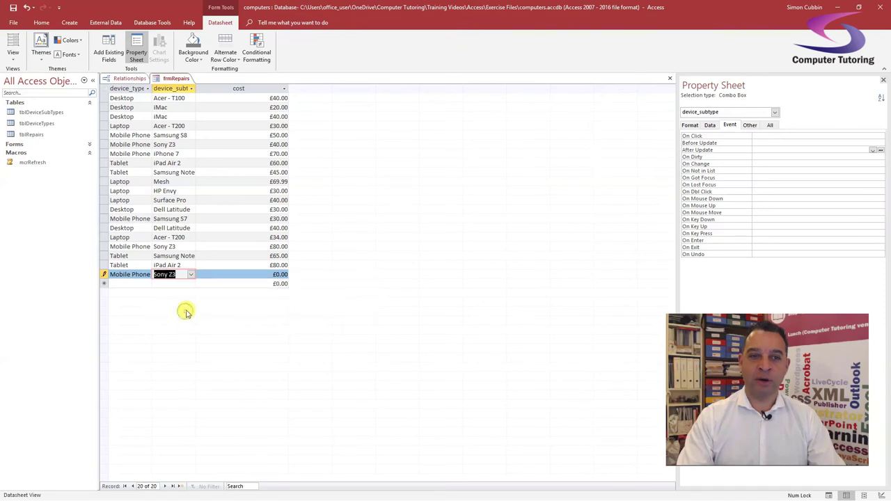
{"action": "key", "text": "Tab"}
{"action": "type", "text": "45"}
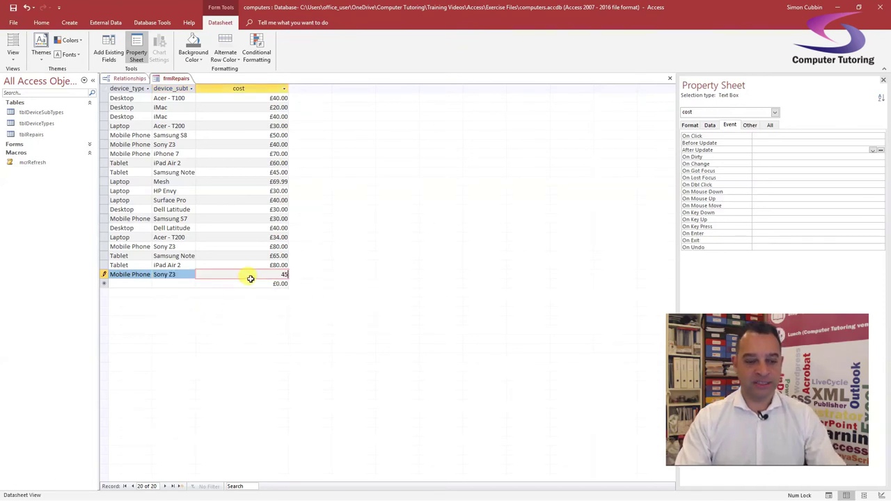
{"action": "key", "text": "Tab"}
Add another record with device_type Desktop, device_subtype iMac and cost 56
{"action": "left_click", "coordinate": [147, 283]}
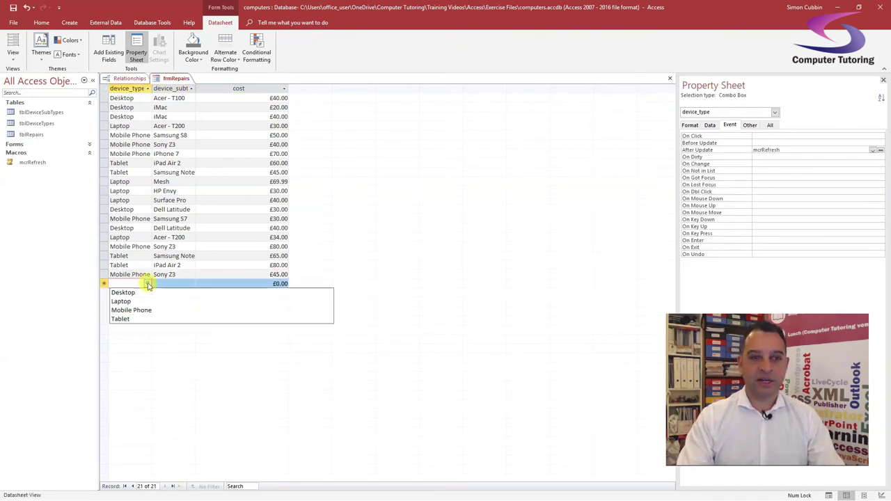
{"action": "left_click", "coordinate": [147, 292]}
{"action": "key", "text": "Tab"}
{"action": "left_click", "coordinate": [191, 283]}
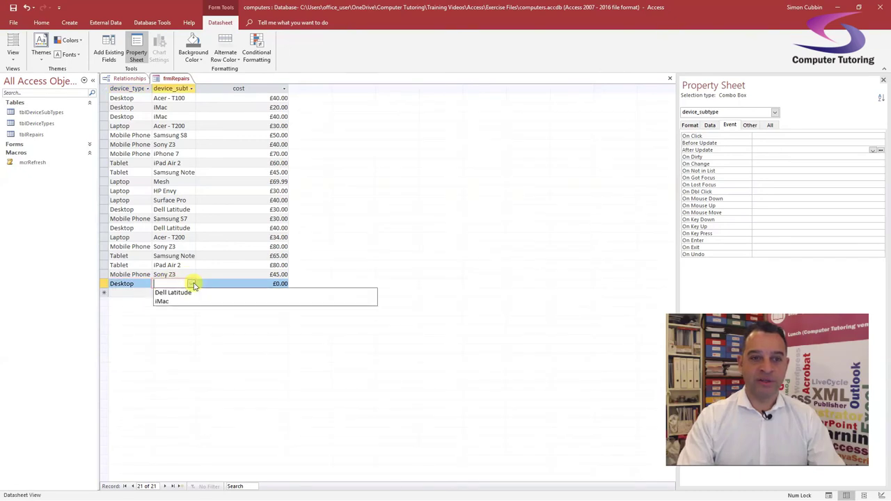
{"action": "left_click", "coordinate": [183, 300]}
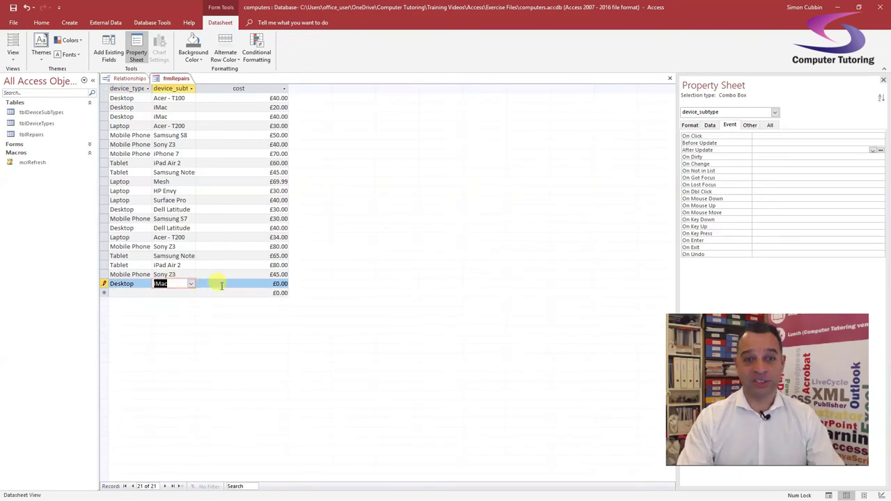
{"action": "left_click", "coordinate": [268, 283]}
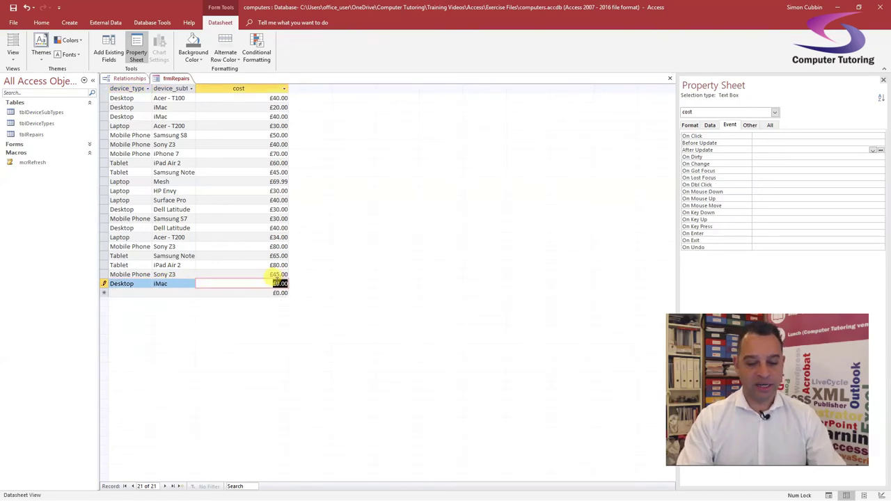
{"action": "type", "text": "56"}
{"action": "key", "text": "Tab"}
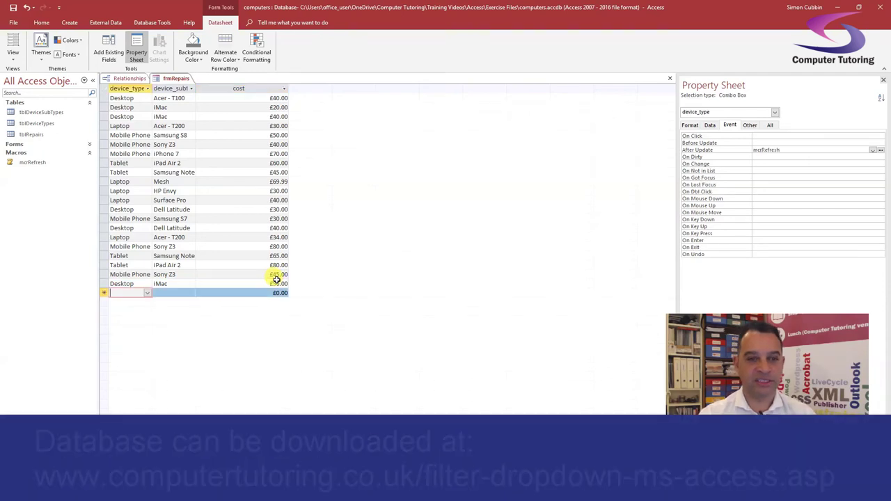
Start a further record with device_type Tablet and device_subtype iPad Air 2
{"action": "left_click", "coordinate": [147, 292]}
{"action": "left_click", "coordinate": [126, 328]}
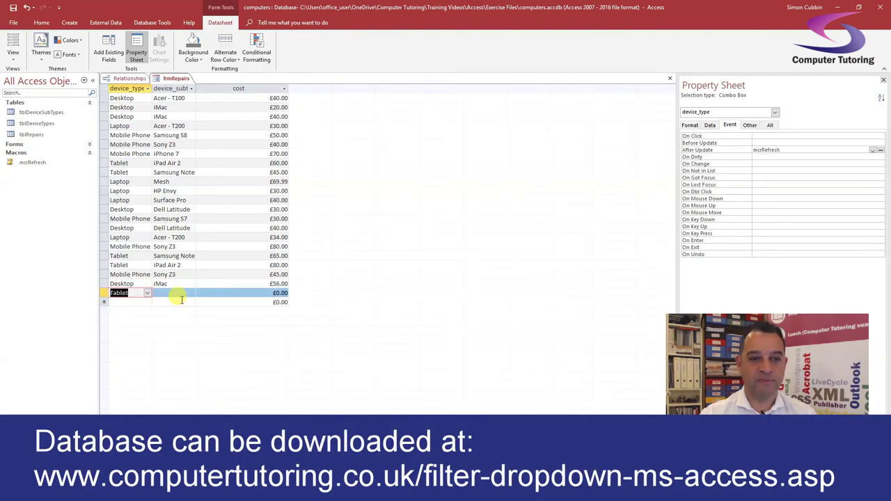
{"action": "left_click", "coordinate": [181, 298]}
{"action": "left_click", "coordinate": [191, 293]}
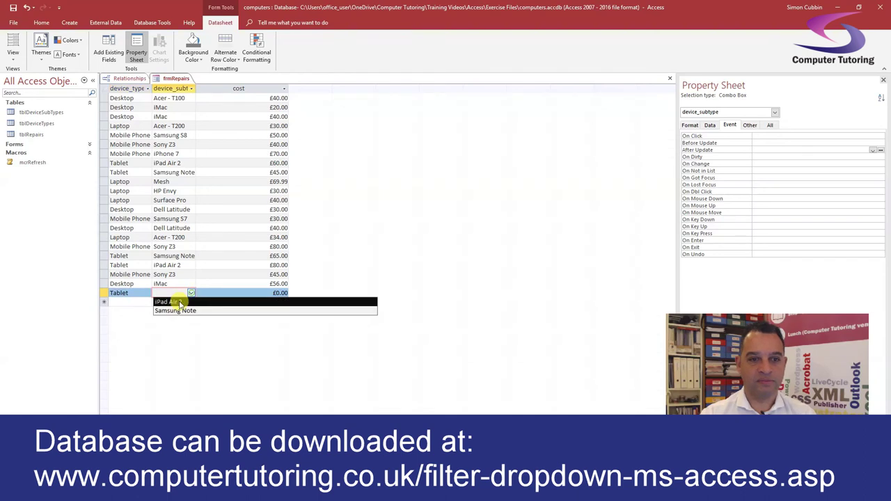
{"action": "left_click", "coordinate": [179, 301]}
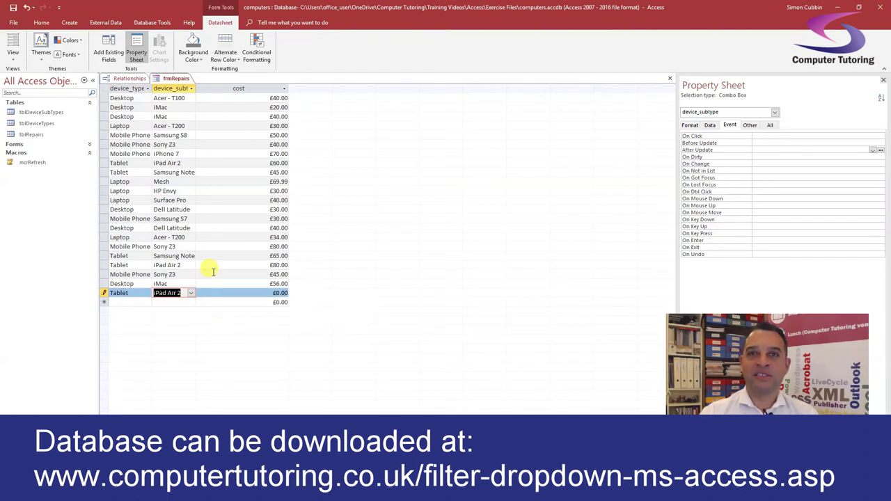